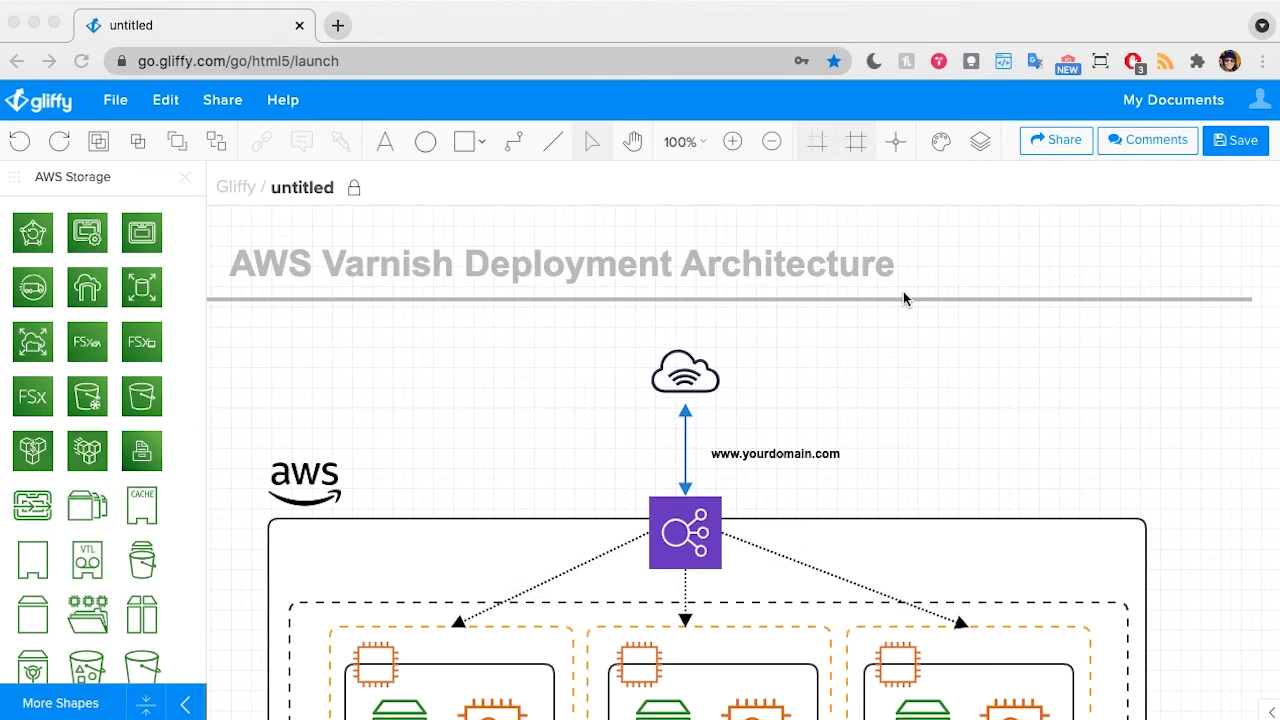
# Start a diagram from a template and view the AWS Architecture templates.
pyautogui.scroll(-5, 903, 298)
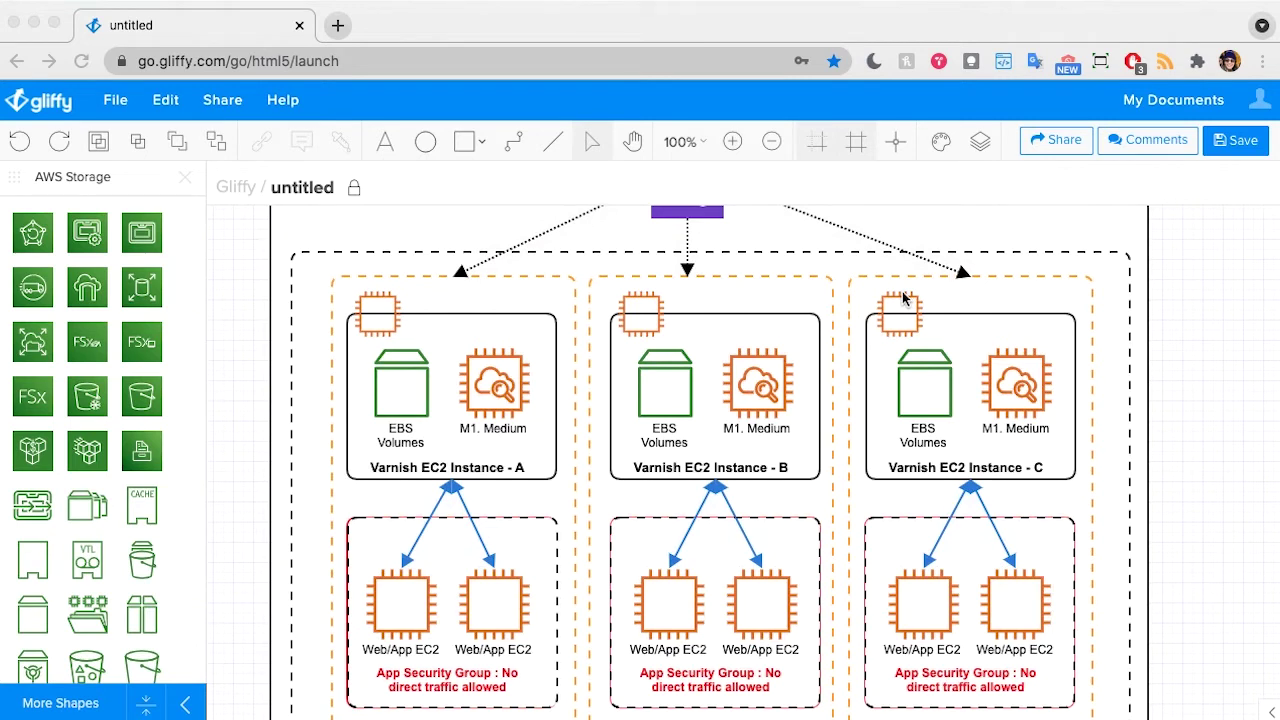
pyautogui.scroll(5, 876, 372)
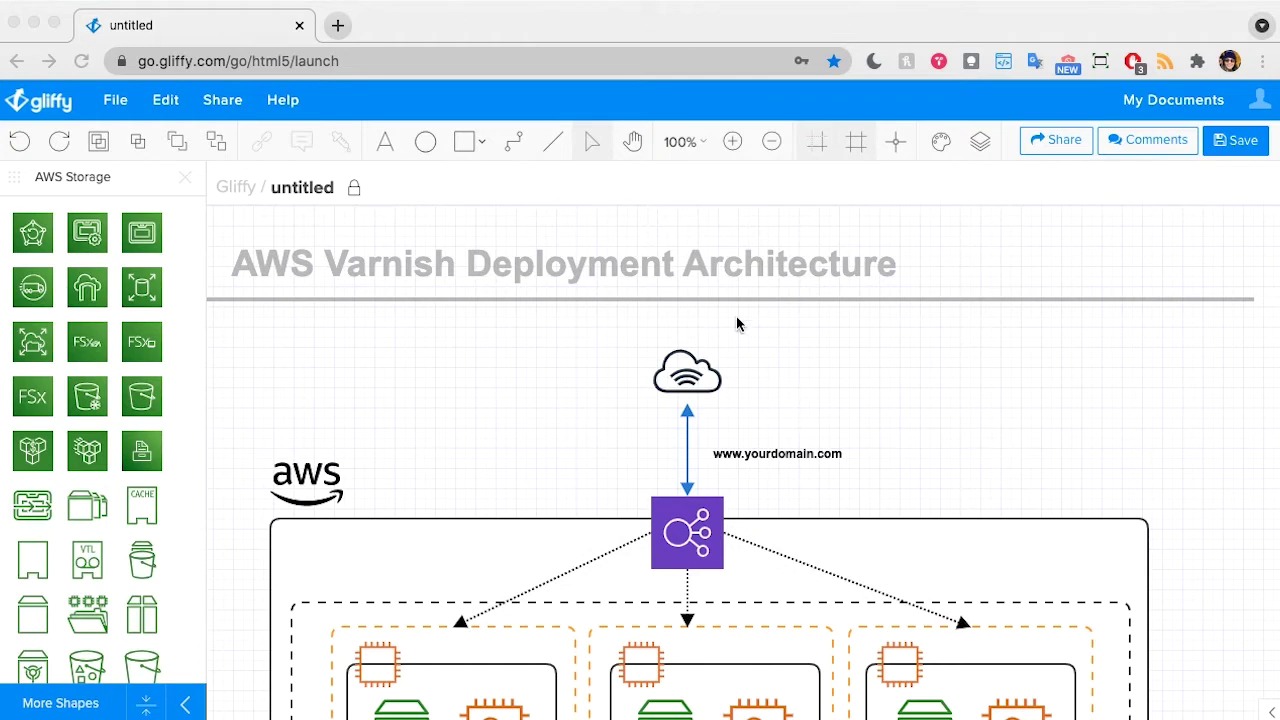
pyautogui.scroll(-3, 795, 349)
pyautogui.scroll(-5, 795, 349)
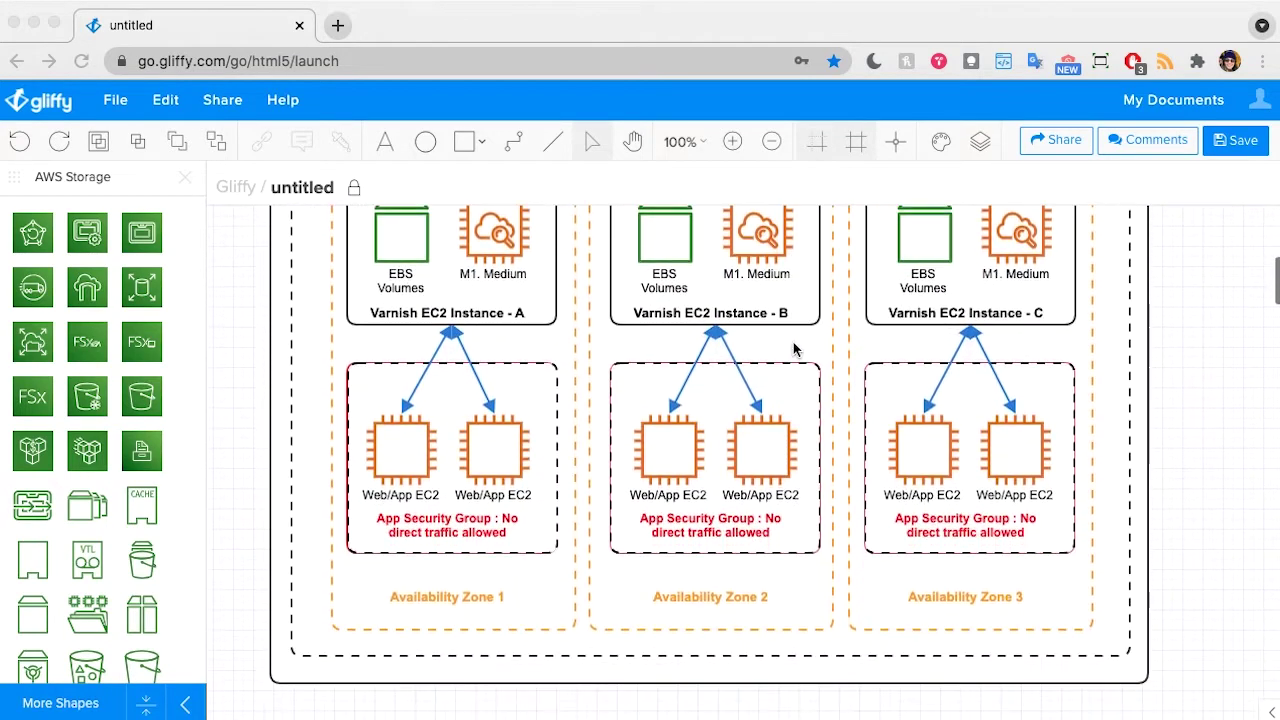
pyautogui.scroll(1, 795, 349)
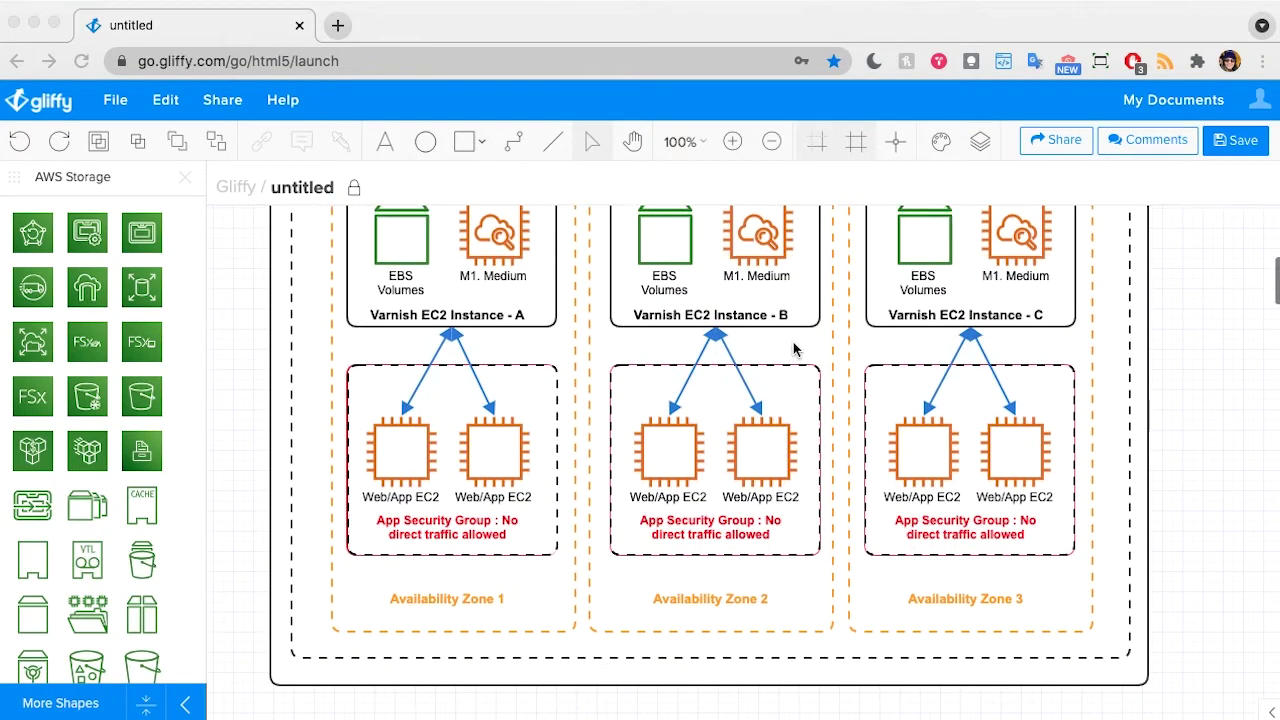
pyautogui.scroll(8, 795, 349)
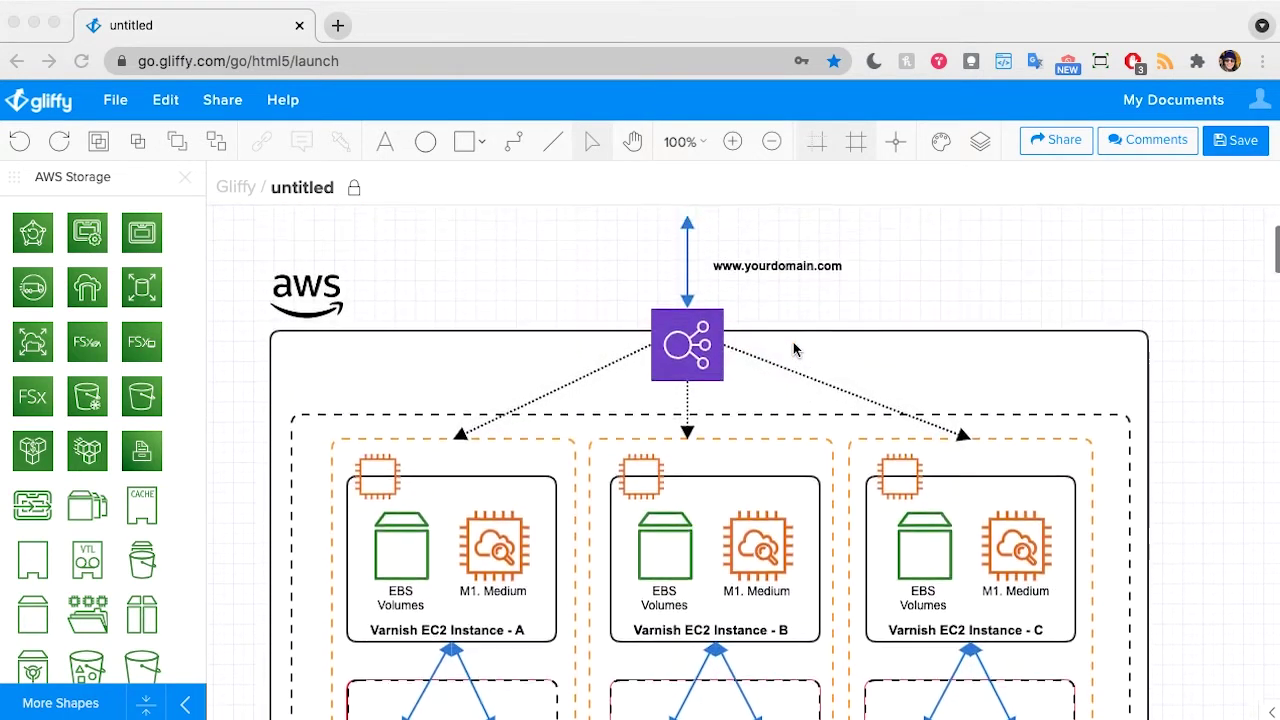
pyautogui.scroll(1, 795, 349)
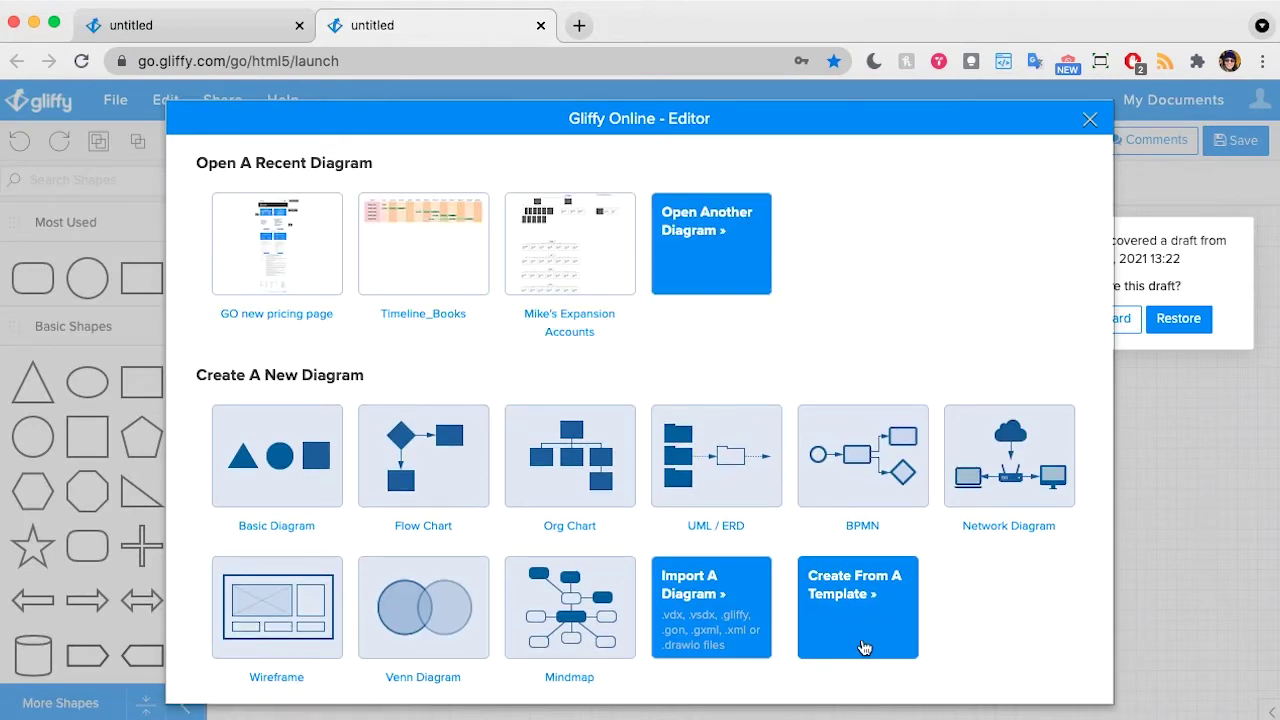
pyautogui.click(862, 623)
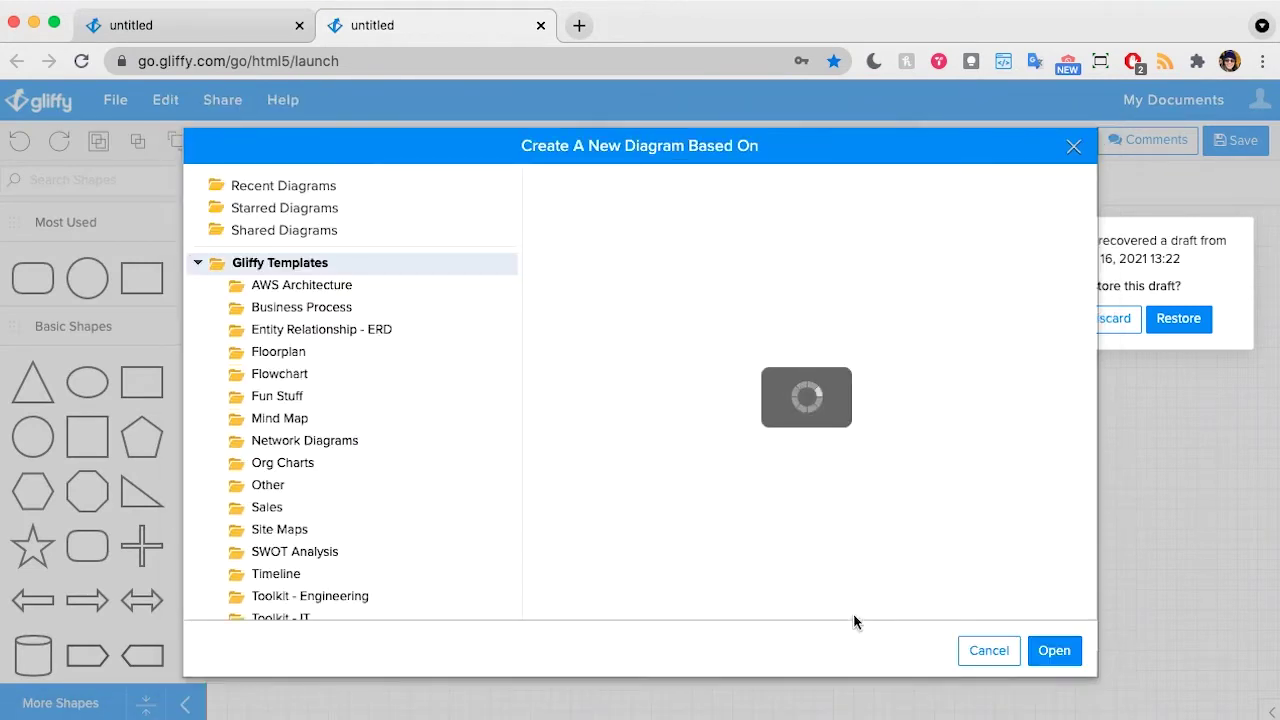
pyautogui.click(310, 287)
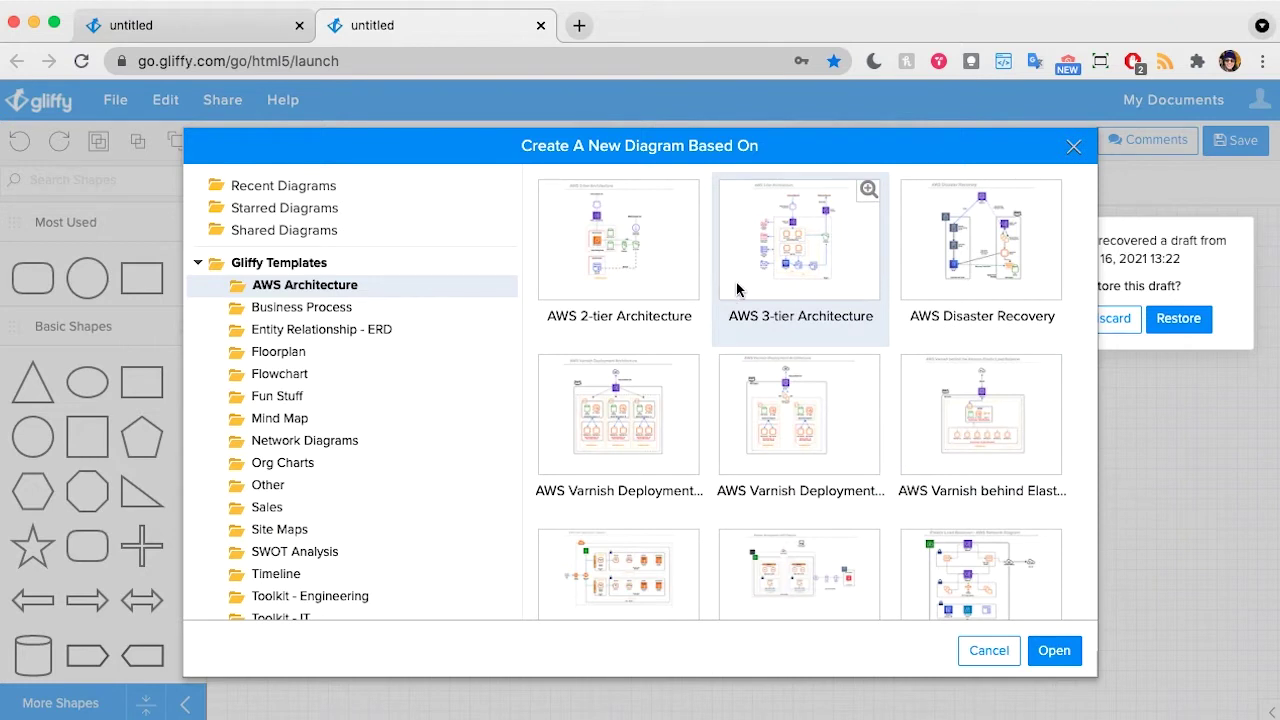
# Look through the AWS templates, cancel without choosing one, and discard the recovered draft.
pyautogui.scroll(-3, 736, 282)
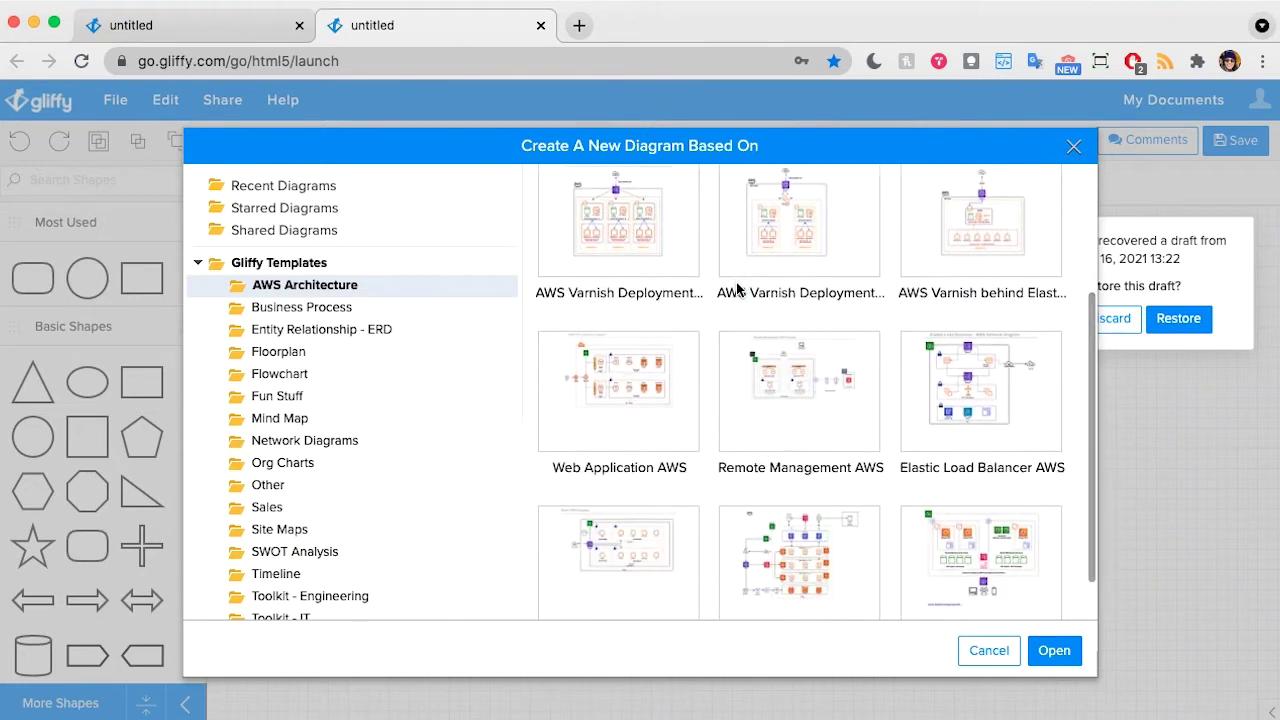
pyautogui.scroll(-1, 737, 289)
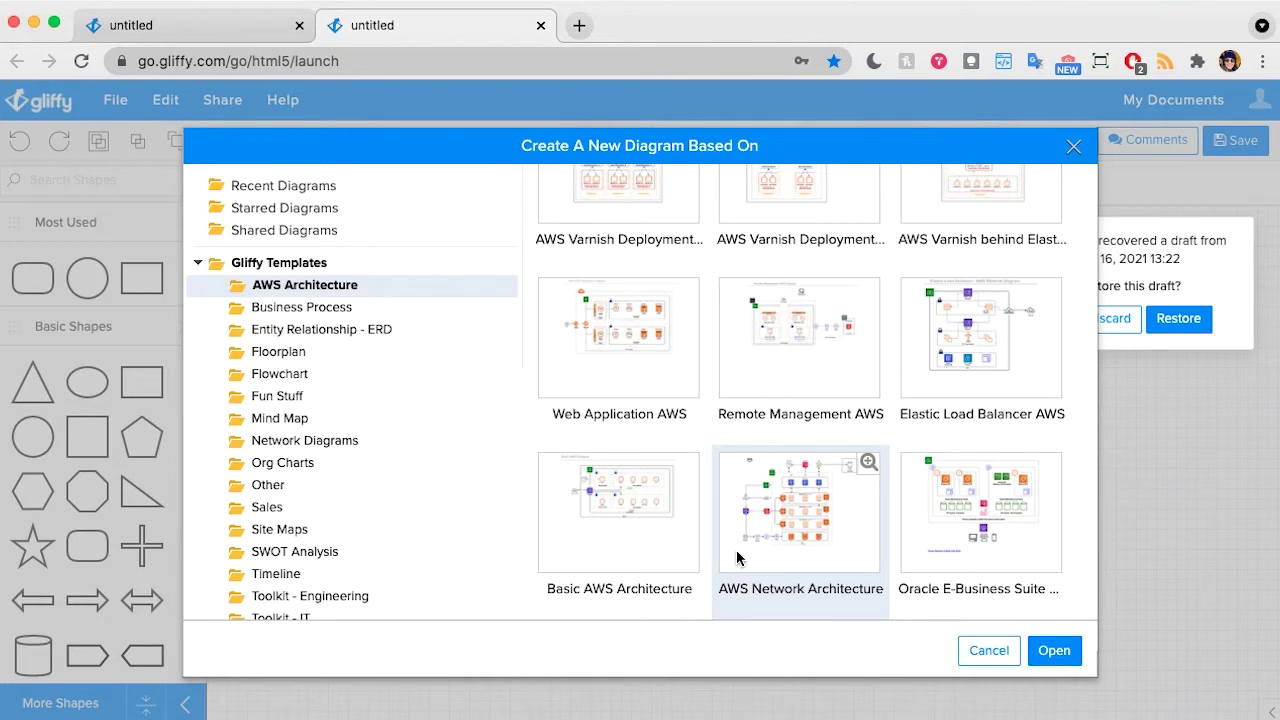
pyautogui.scroll(3, 735, 558)
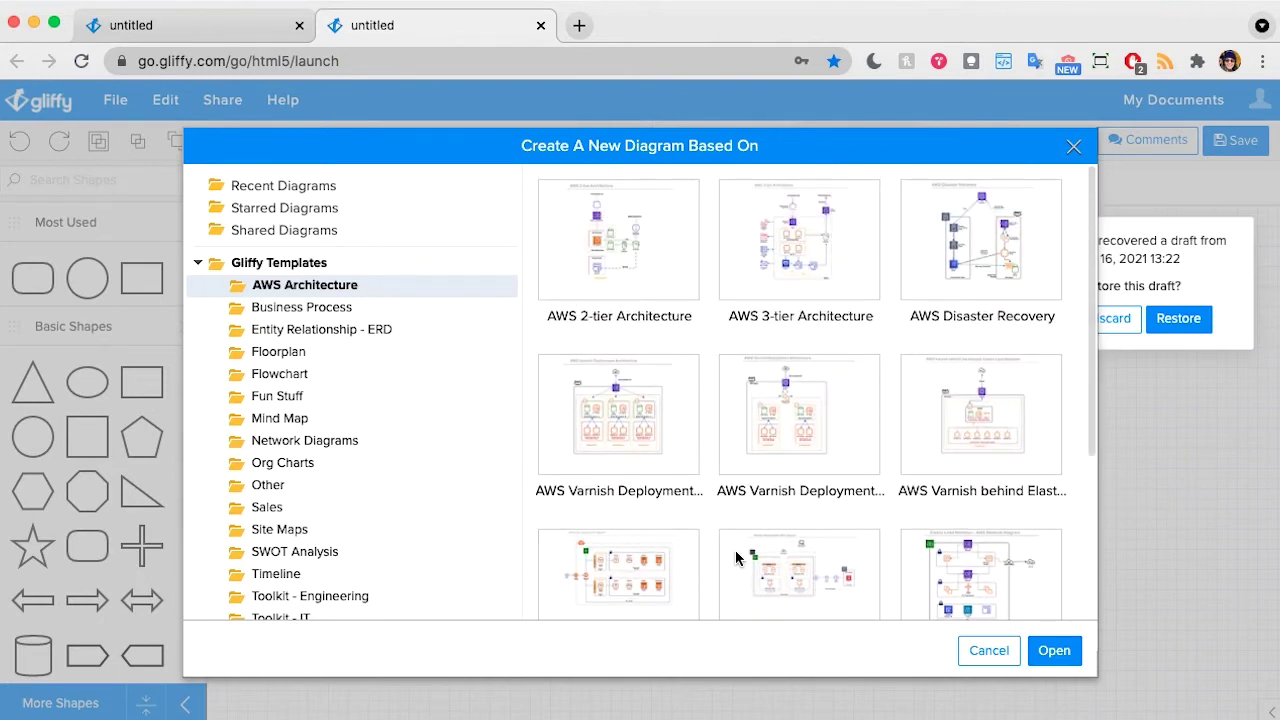
pyautogui.click(989, 650)
pyautogui.click(1110, 318)
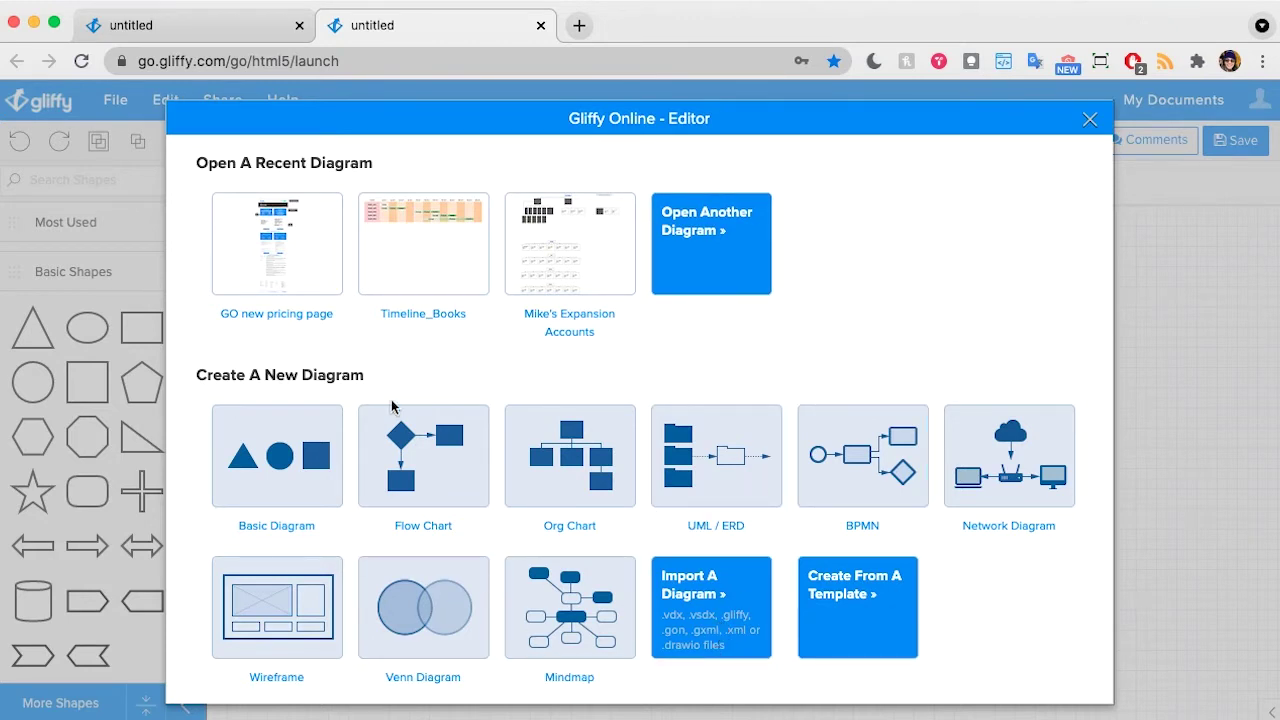
# Start a blank Basic Diagram and enable the AWS Simple Icons library under More Shapes.
pyautogui.click(268, 468)
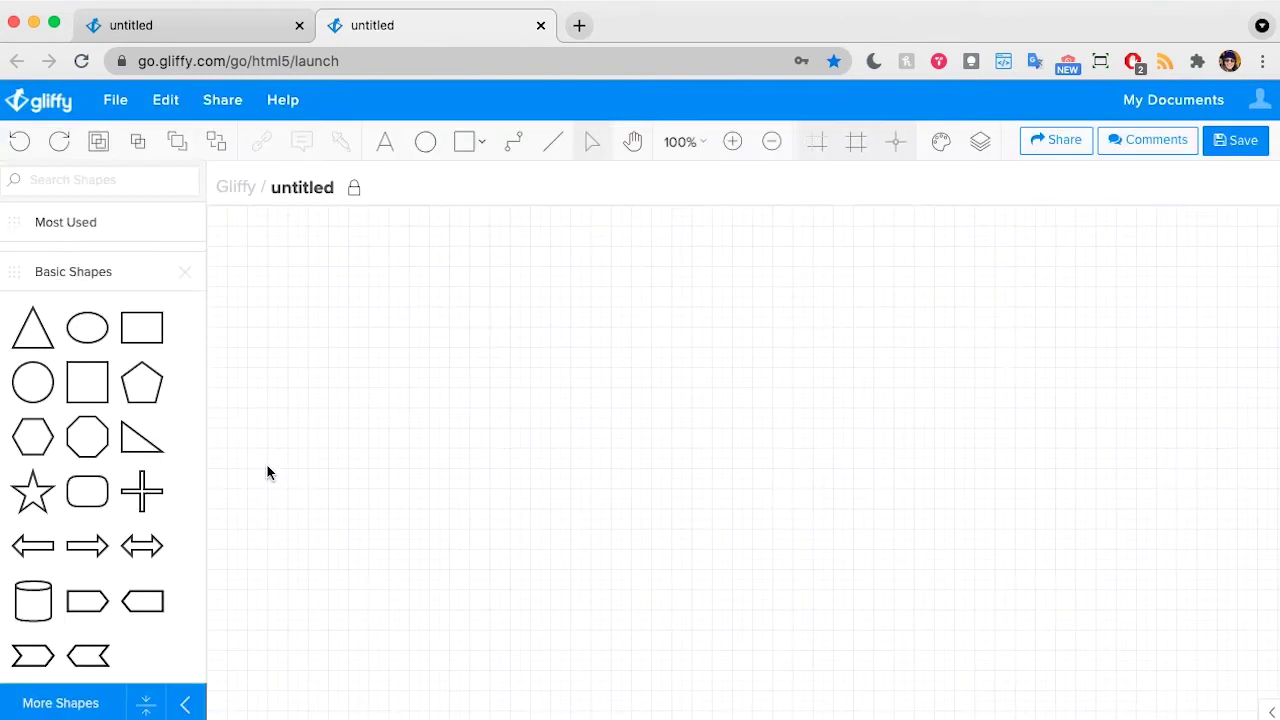
pyautogui.click(64, 703)
pyautogui.scroll(-2, 310, 370)
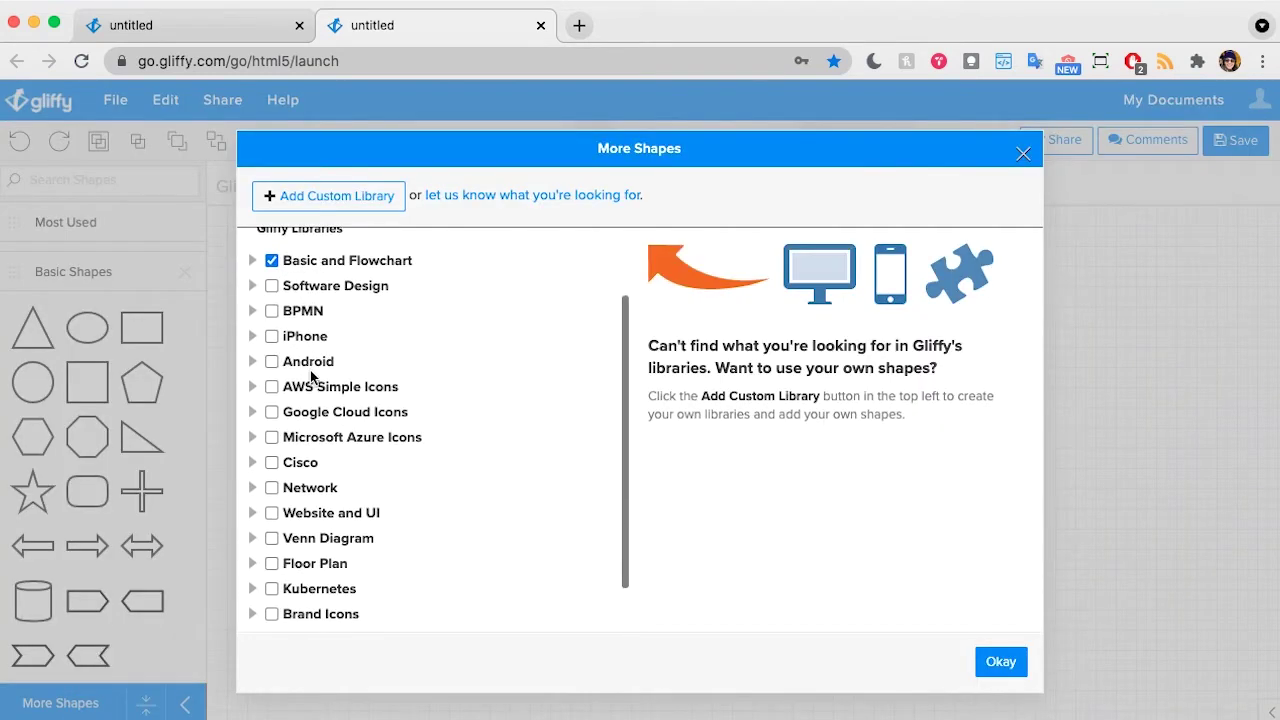
pyautogui.moveTo(272, 390)
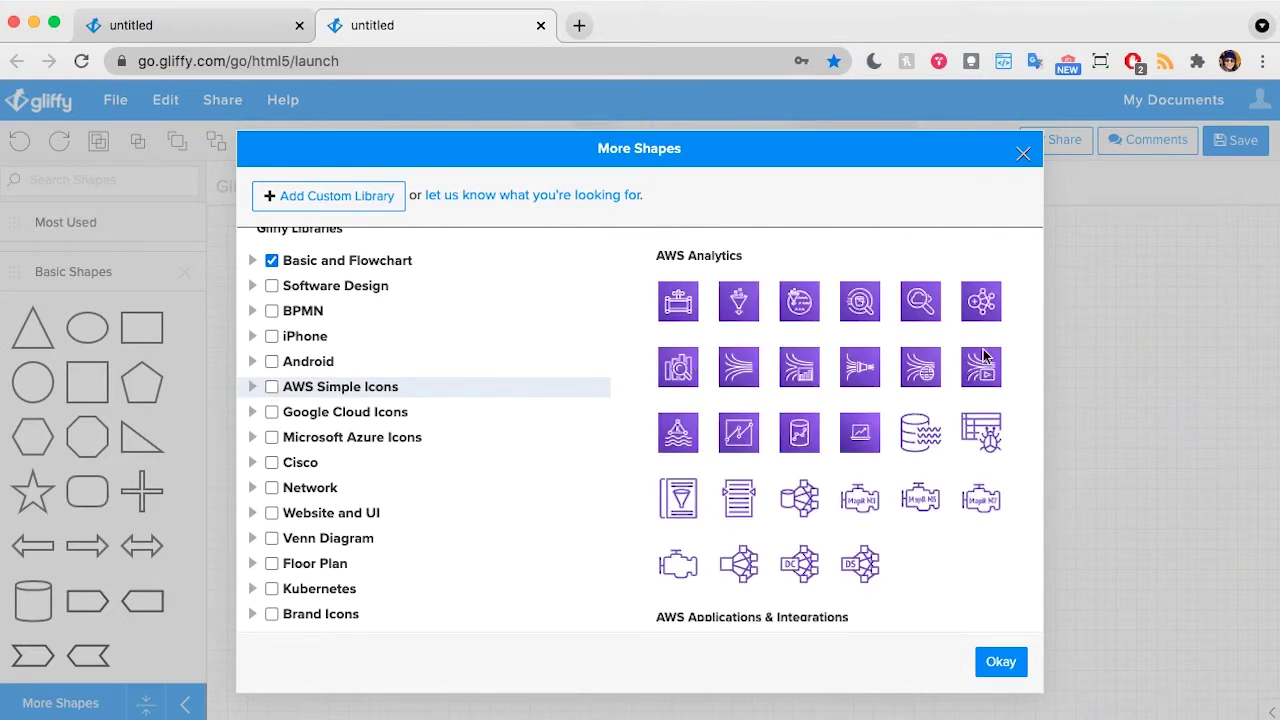
pyautogui.scroll(-1, 877, 388)
pyautogui.scroll(-10, 877, 385)
pyautogui.scroll(-8, 877, 388)
pyautogui.scroll(-8, 877, 388)
pyautogui.scroll(-8, 877, 388)
pyautogui.scroll(-3, 877, 388)
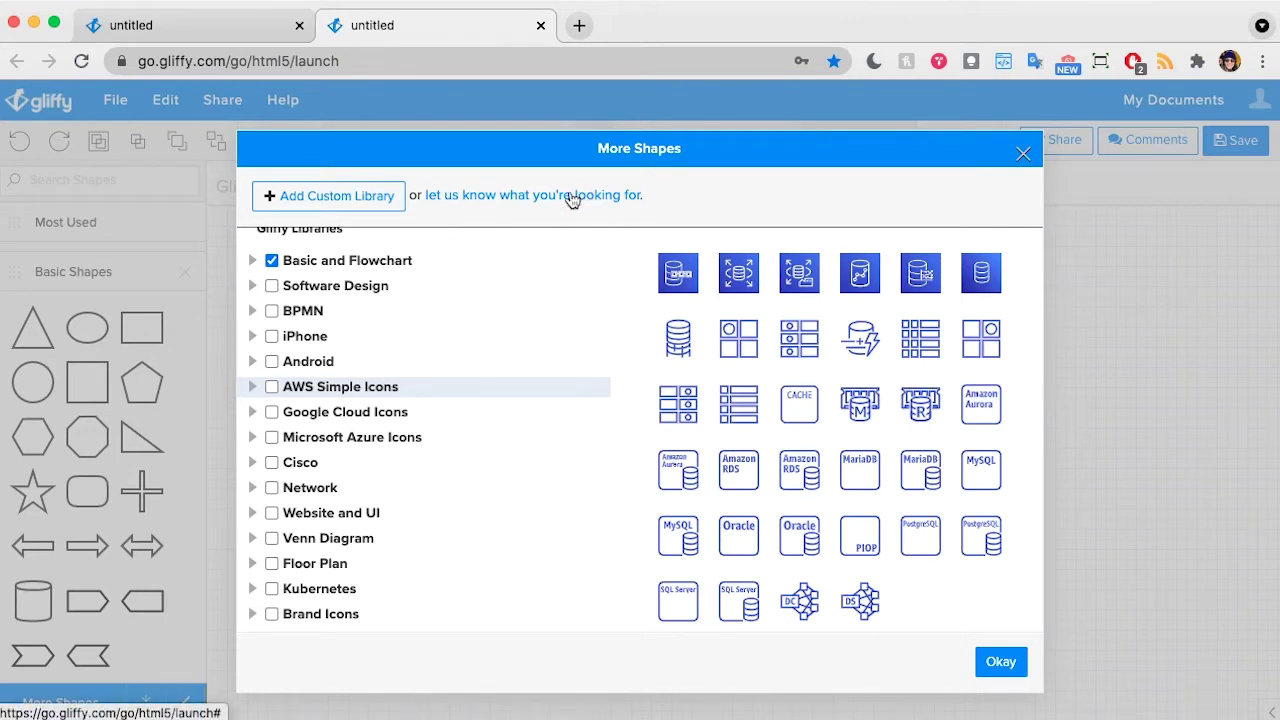
pyautogui.scroll(-3, 895, 530)
pyautogui.scroll(-2, 895, 530)
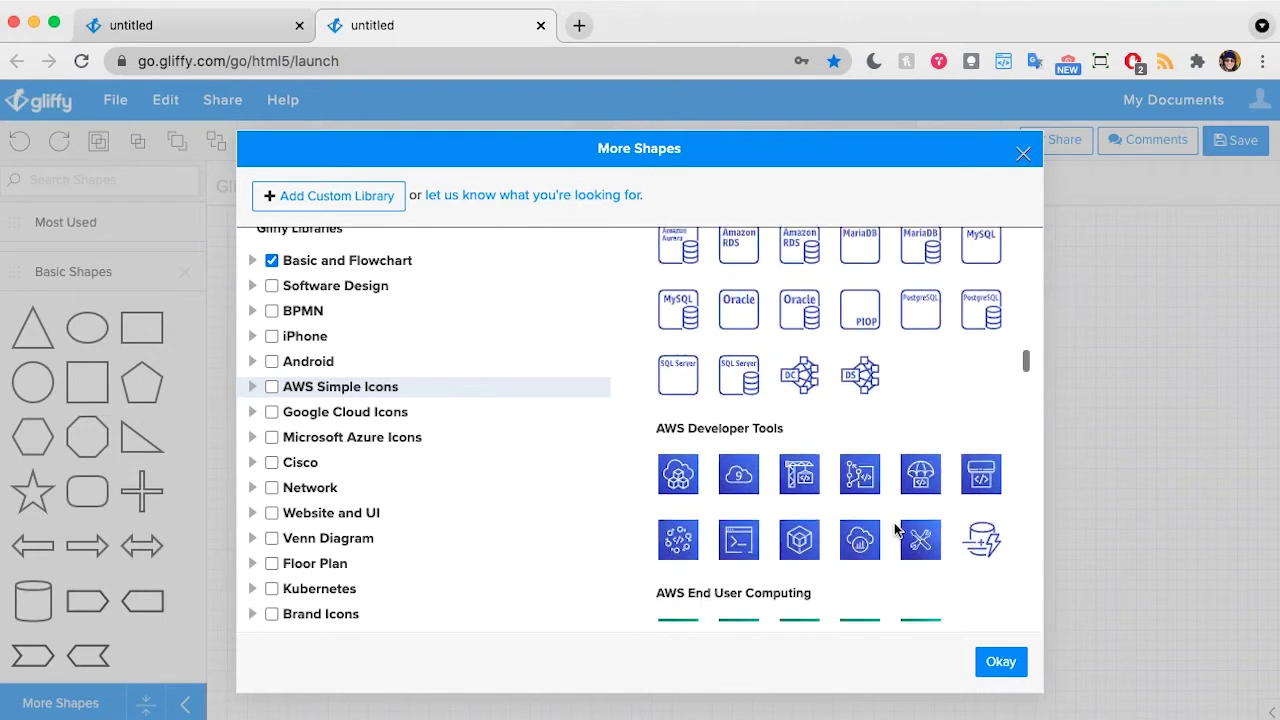
pyautogui.click(272, 388)
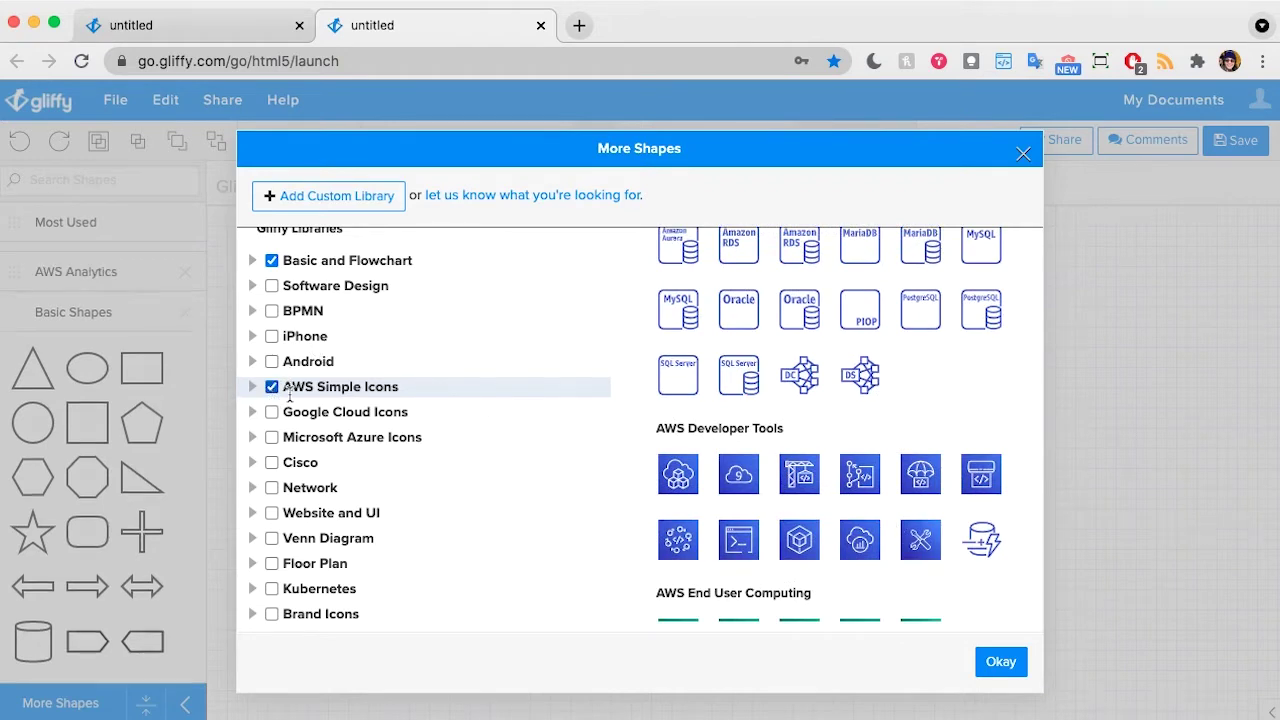
pyautogui.click(997, 678)
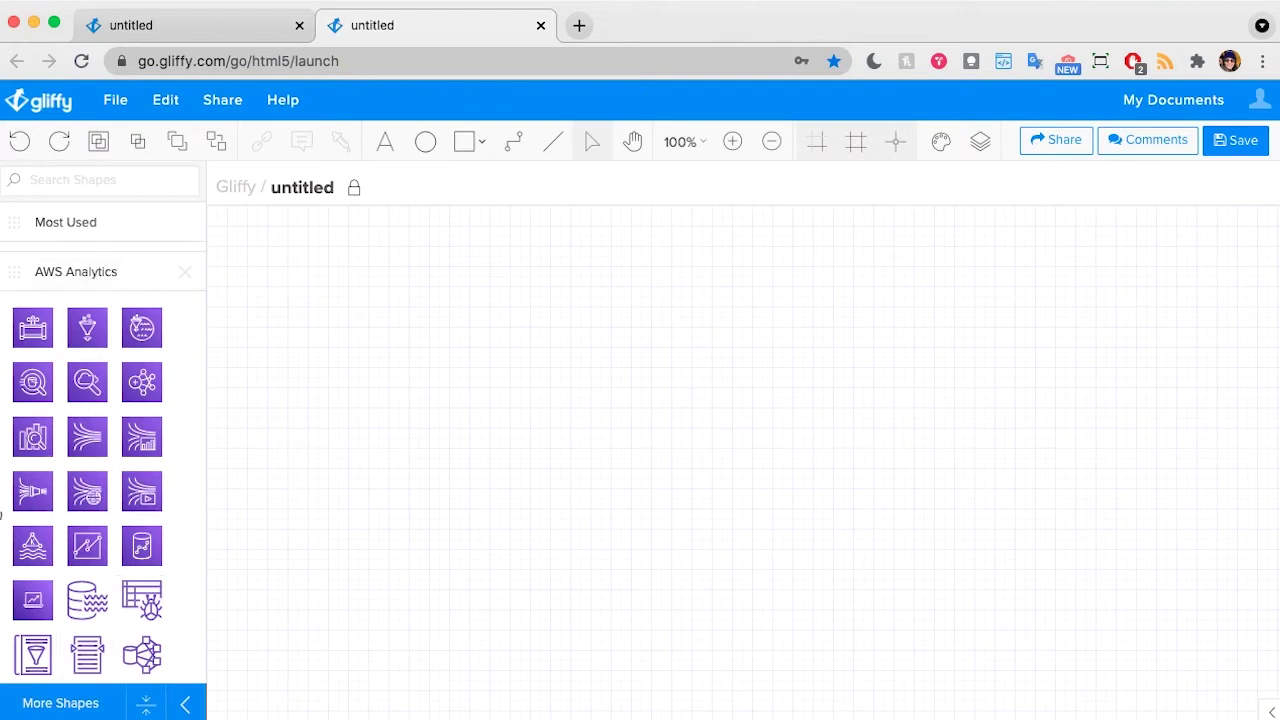
# Collapse the AWS Analytics, Applications & Integrations, AR & VR and Business Applications categories.
pyautogui.click(83, 288)
pyautogui.click(82, 320)
pyautogui.click(78, 368)
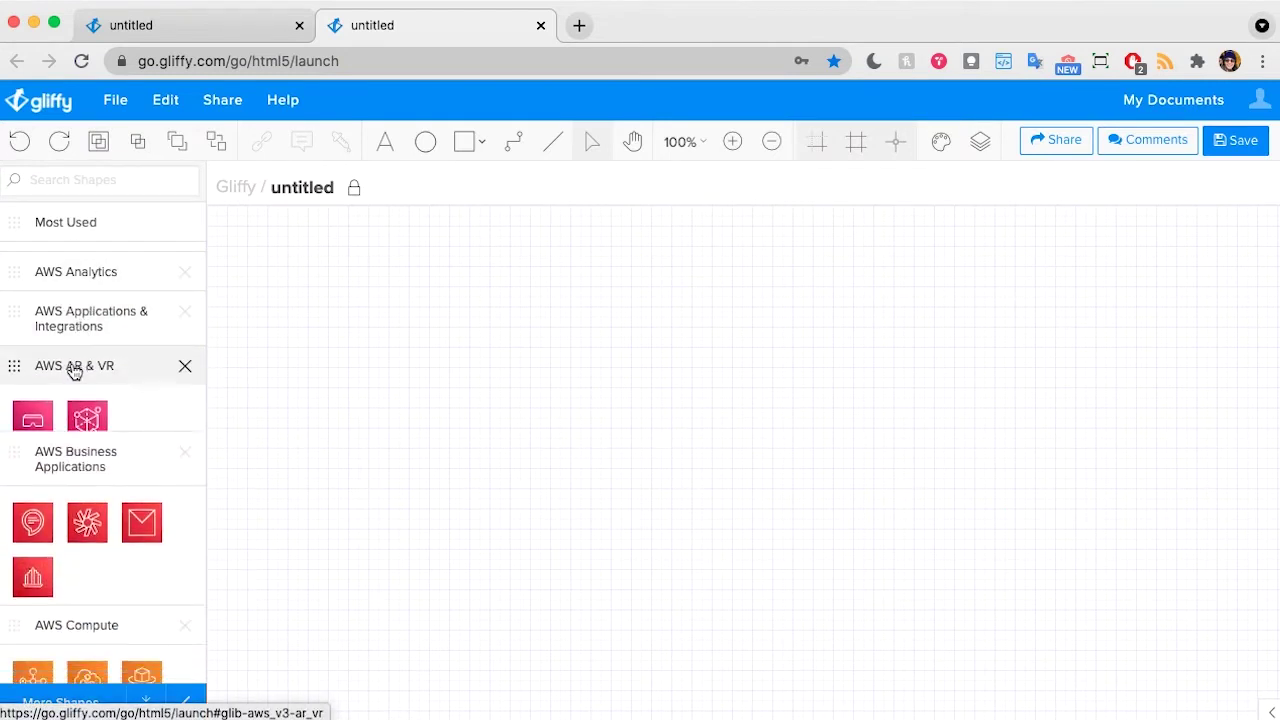
pyautogui.click(81, 400)
pyautogui.click(93, 367)
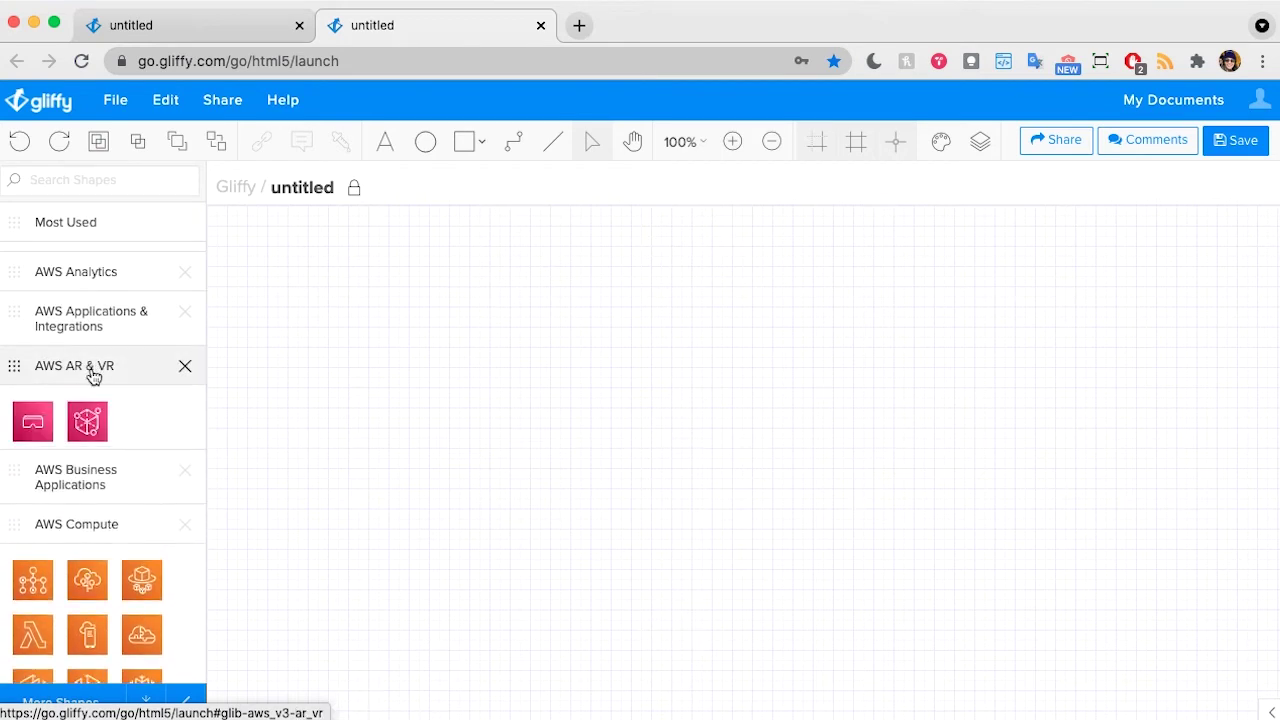
# Search the shape libraries for 's3' and scroll through the results.
pyautogui.click(93, 368)
pyautogui.write('s3')
pyautogui.scroll(-6, 55, 460)
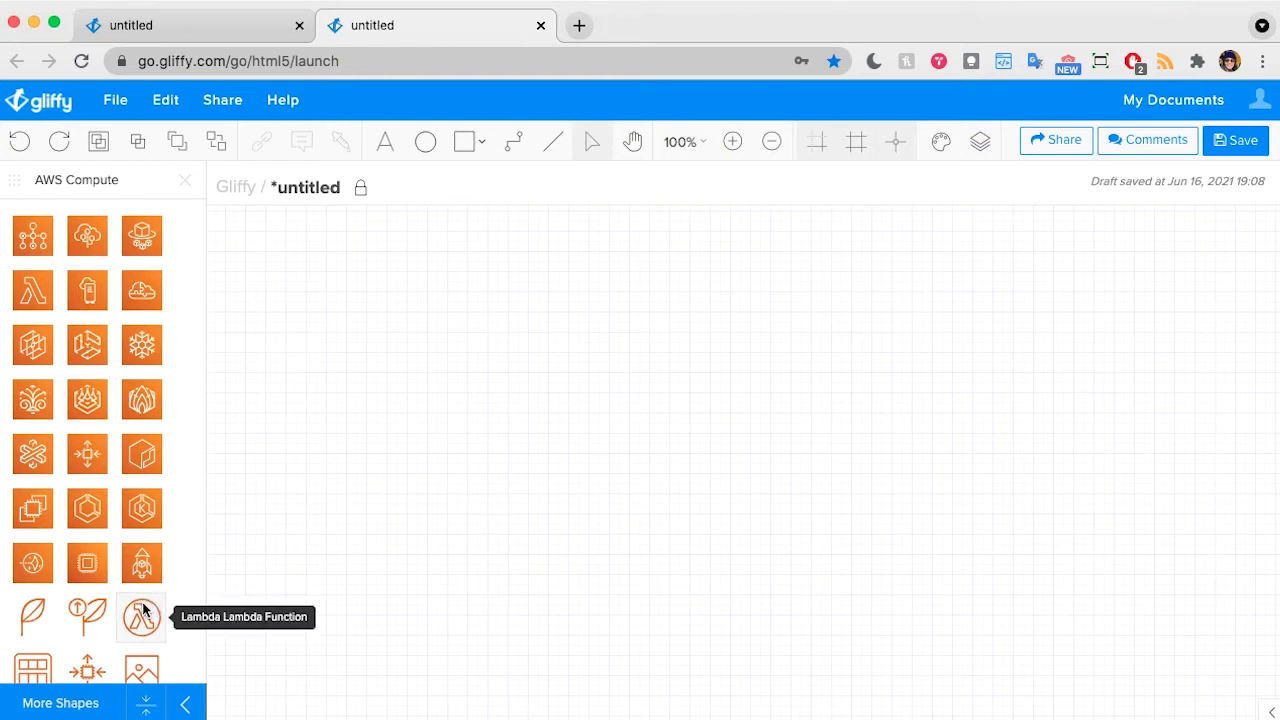
pyautogui.scroll(-15, 71, 437)
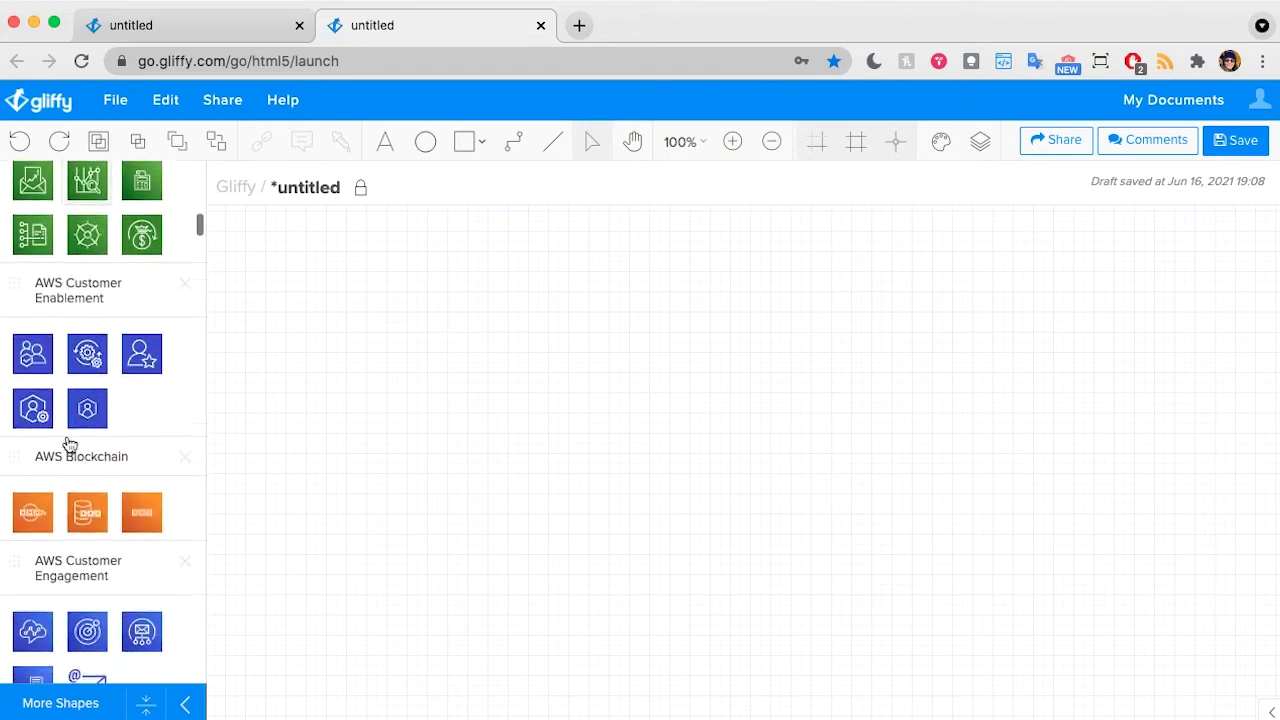
pyautogui.scroll(-10, 68, 443)
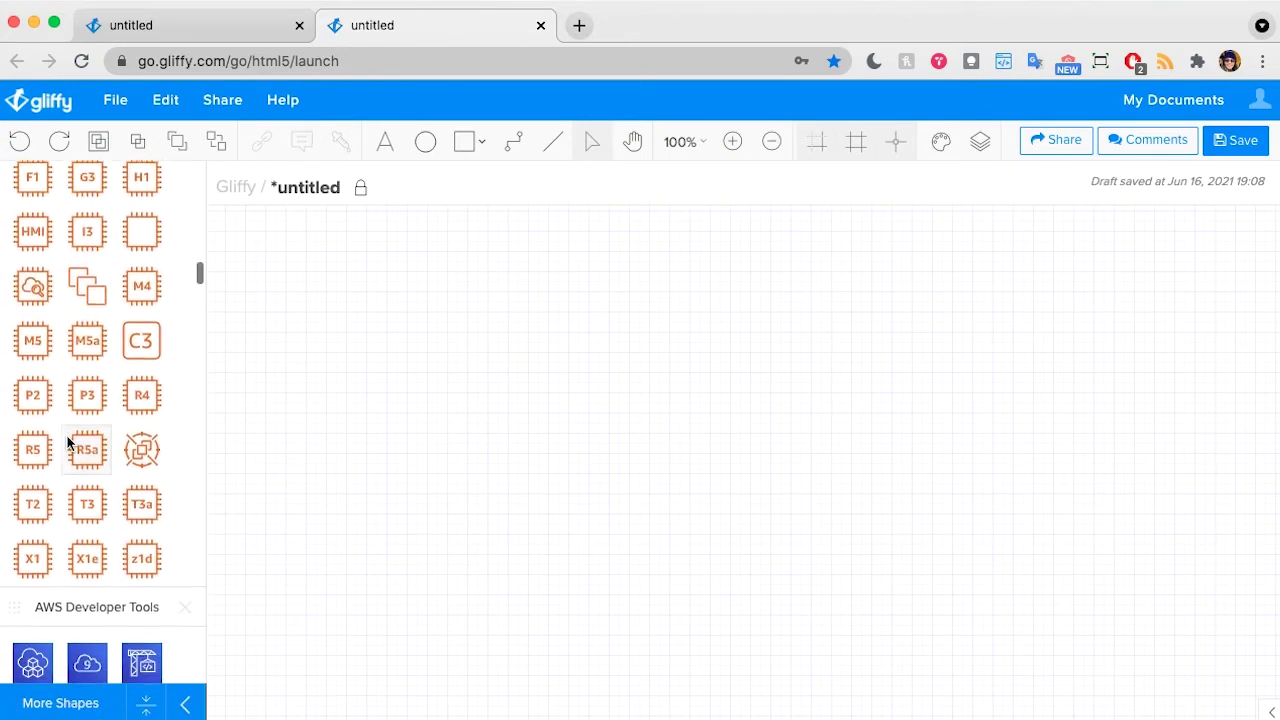
pyautogui.scroll(7, 68, 443)
pyautogui.scroll(10, 68, 443)
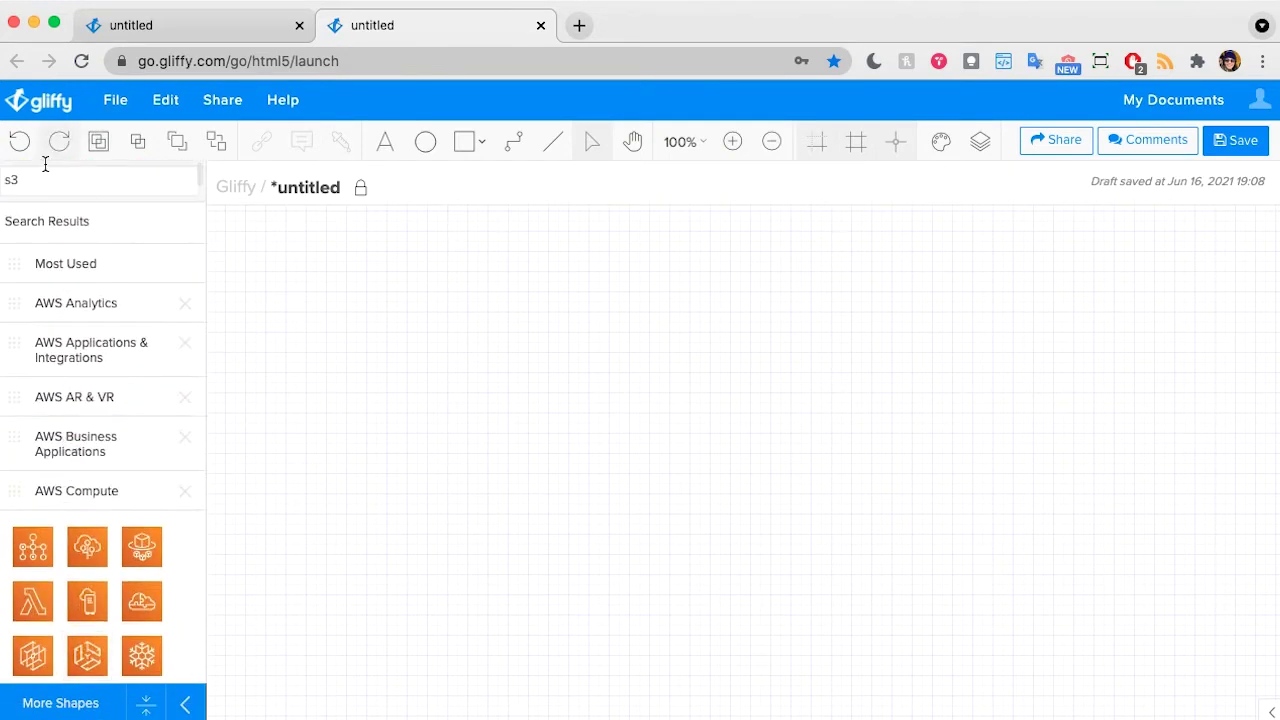
# Search shapes for 'vpc' and place the green VPC cloud shape on the canvas.
pyautogui.click(53, 181)
pyautogui.press('BackSpace')
pyautogui.press('BackSpace')
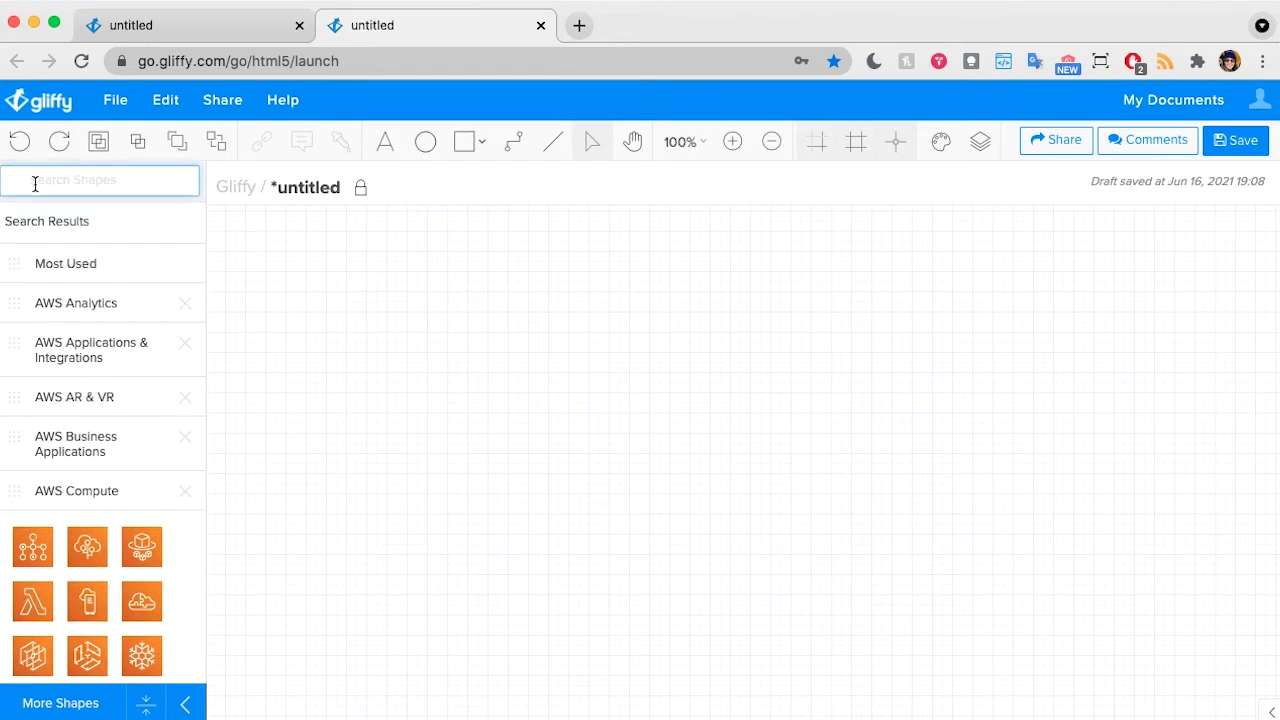
pyautogui.click(66, 181)
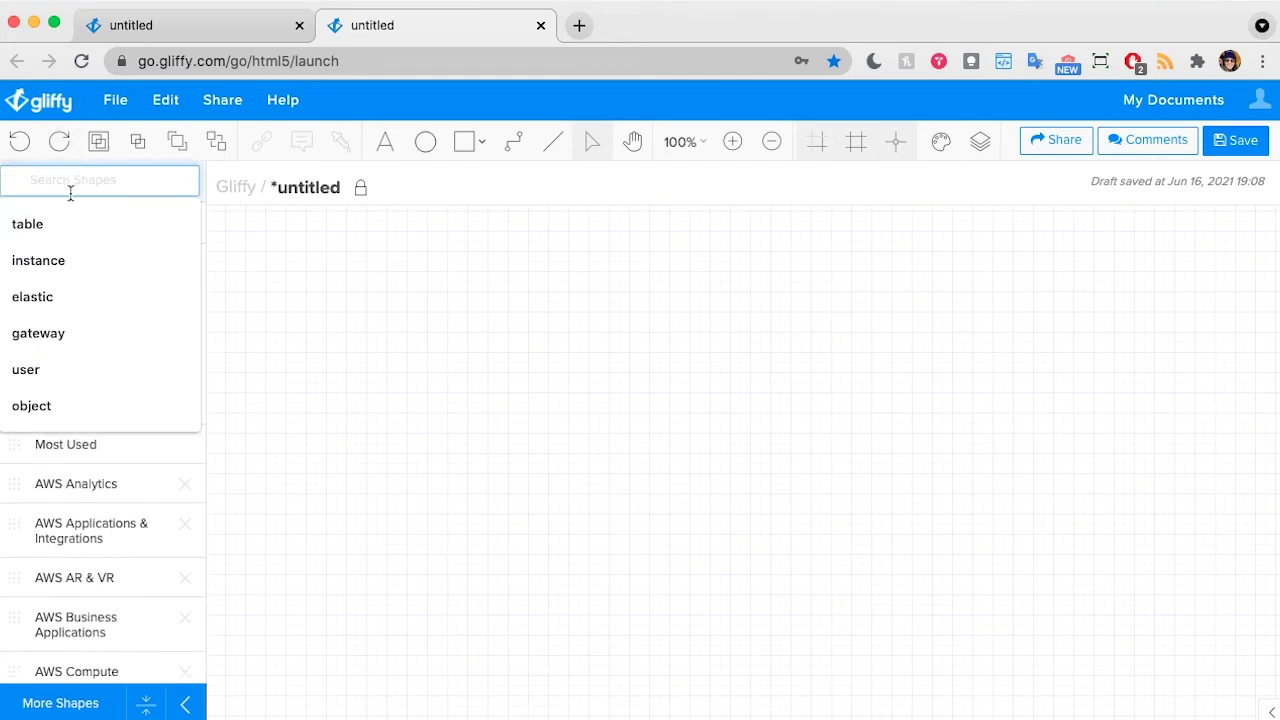
pyautogui.write('vpc')
pyautogui.press('Return')
pyautogui.click(175, 399)
pyautogui.click(177, 400)
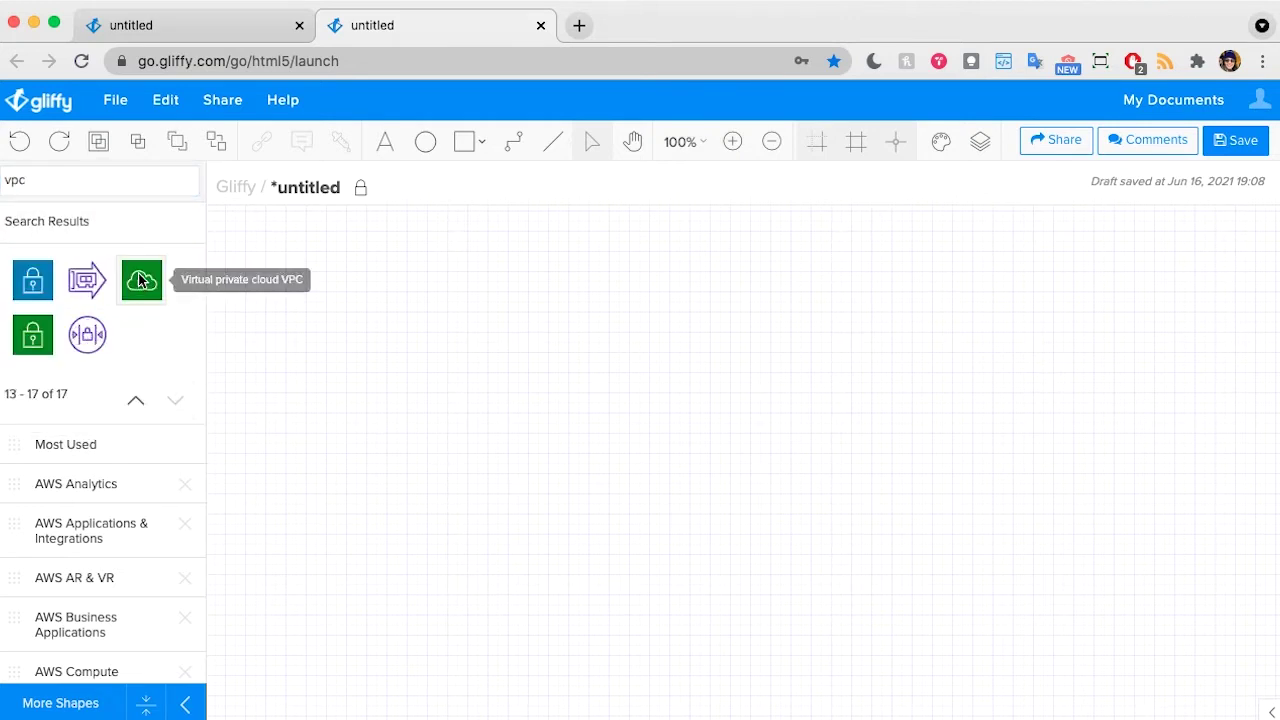
pyautogui.moveTo(141, 282); pyautogui.dragTo(496, 256)
# Search shapes for 'ec2' and page through the results.
pyautogui.click(46, 181)
pyautogui.press('super+a')
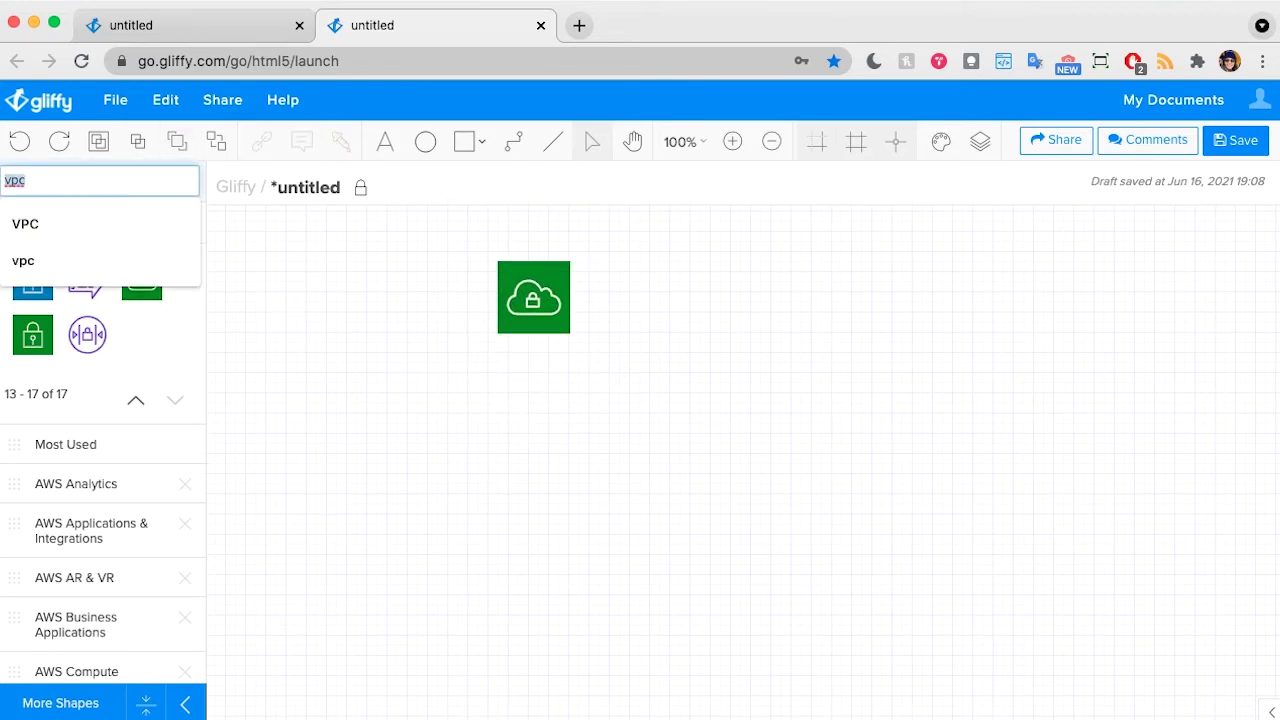
pyautogui.write('ec2')
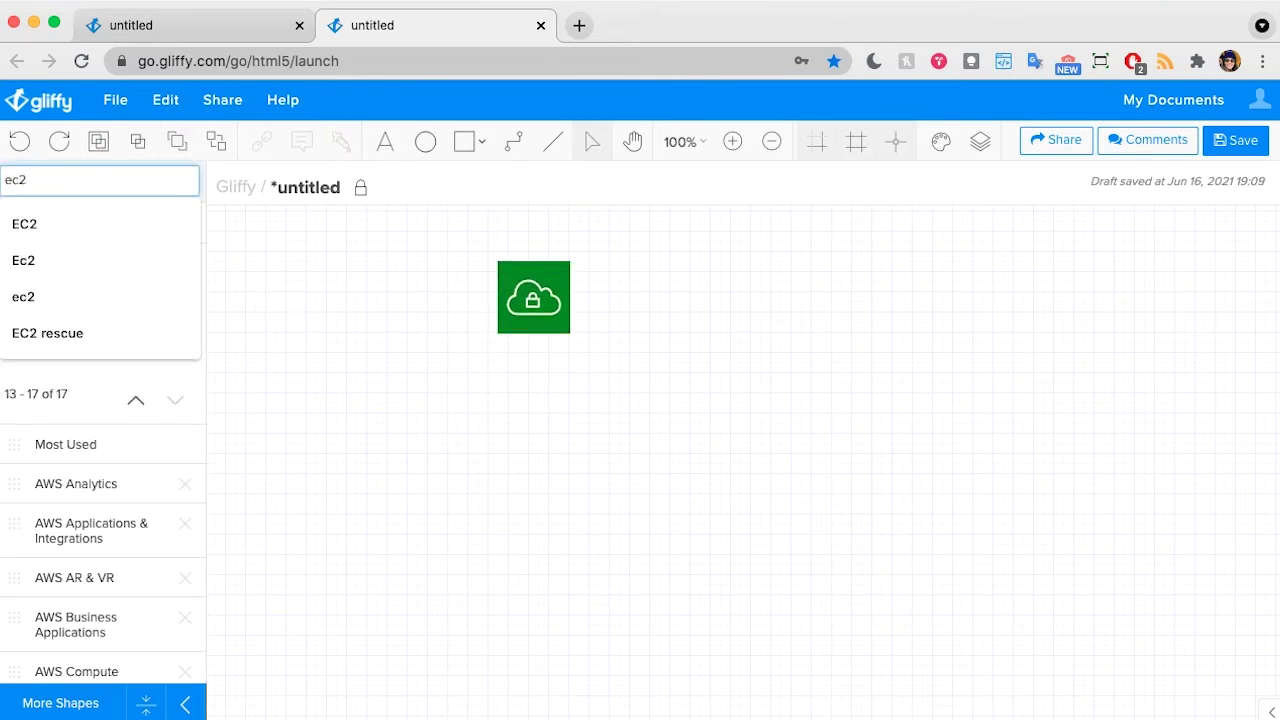
pyautogui.press('Return')
pyautogui.click(170, 404)
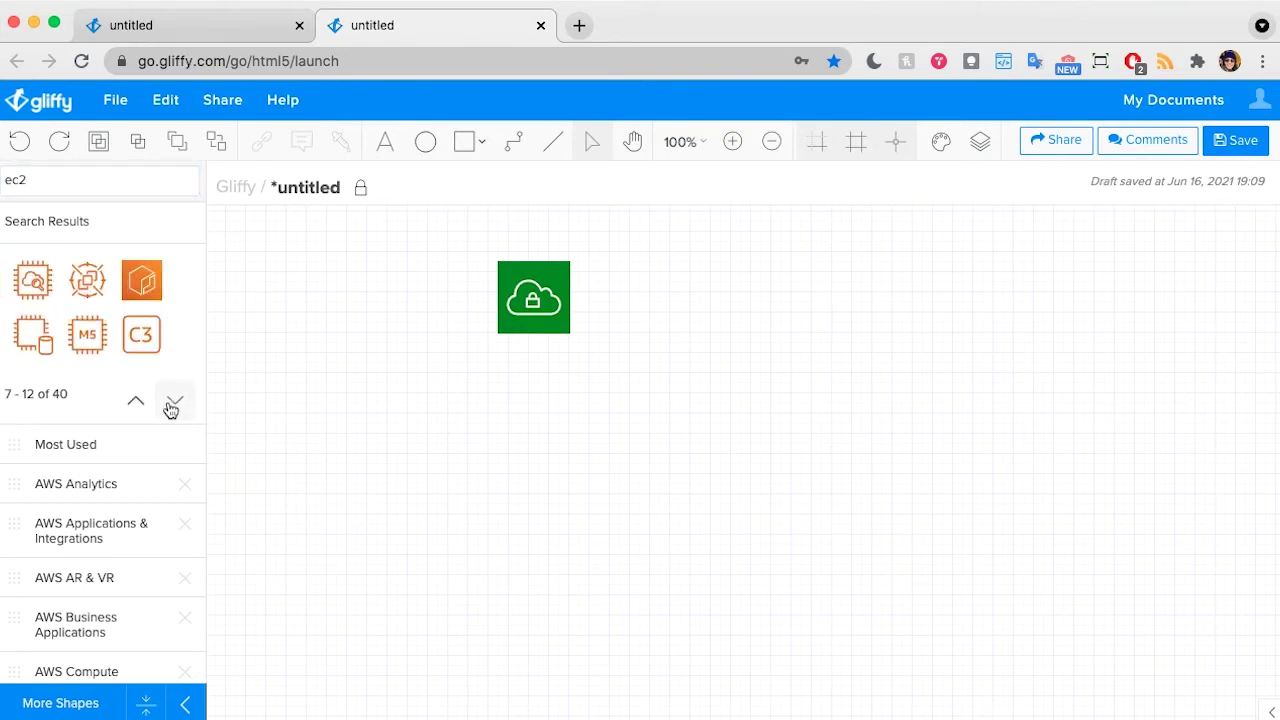
pyautogui.click(172, 404)
pyautogui.click(172, 404)
pyautogui.click(172, 404)
pyautogui.click(172, 404)
pyautogui.click(172, 404)
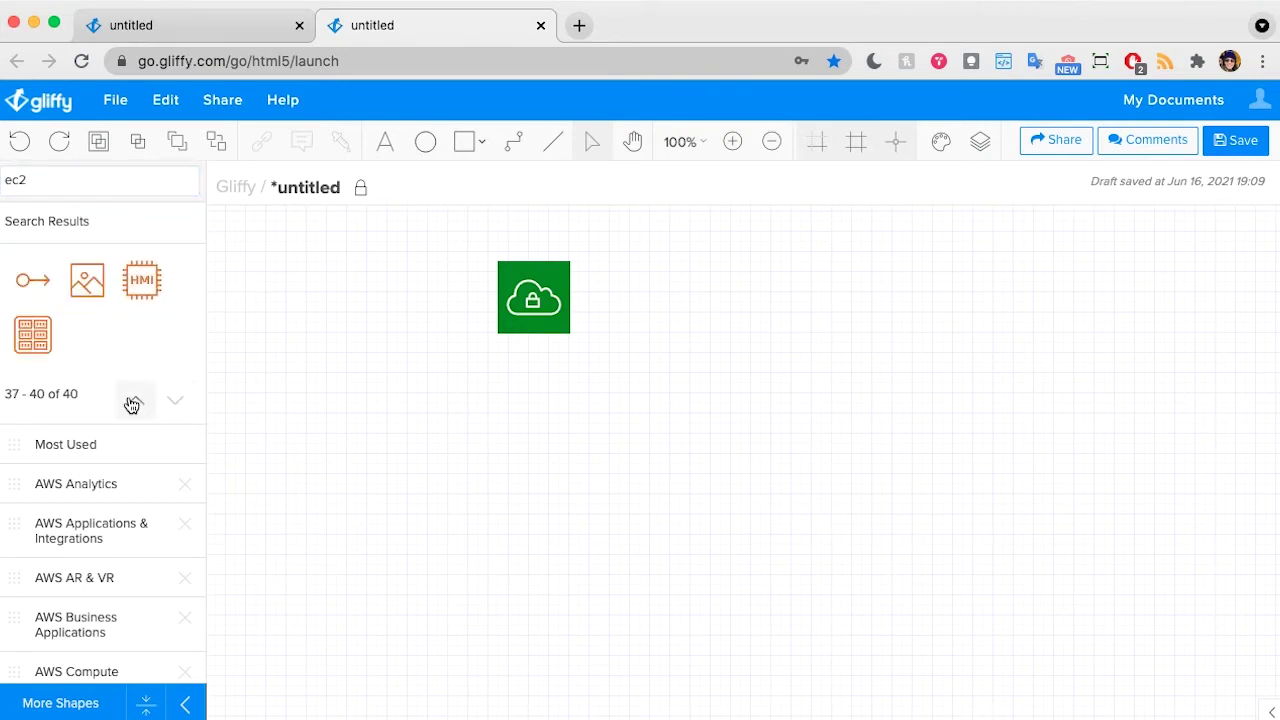
# Search for bucket shapes and place an S3 bucket right of the VPC icon.
pyautogui.click(63, 178)
pyautogui.press('BackSpace')
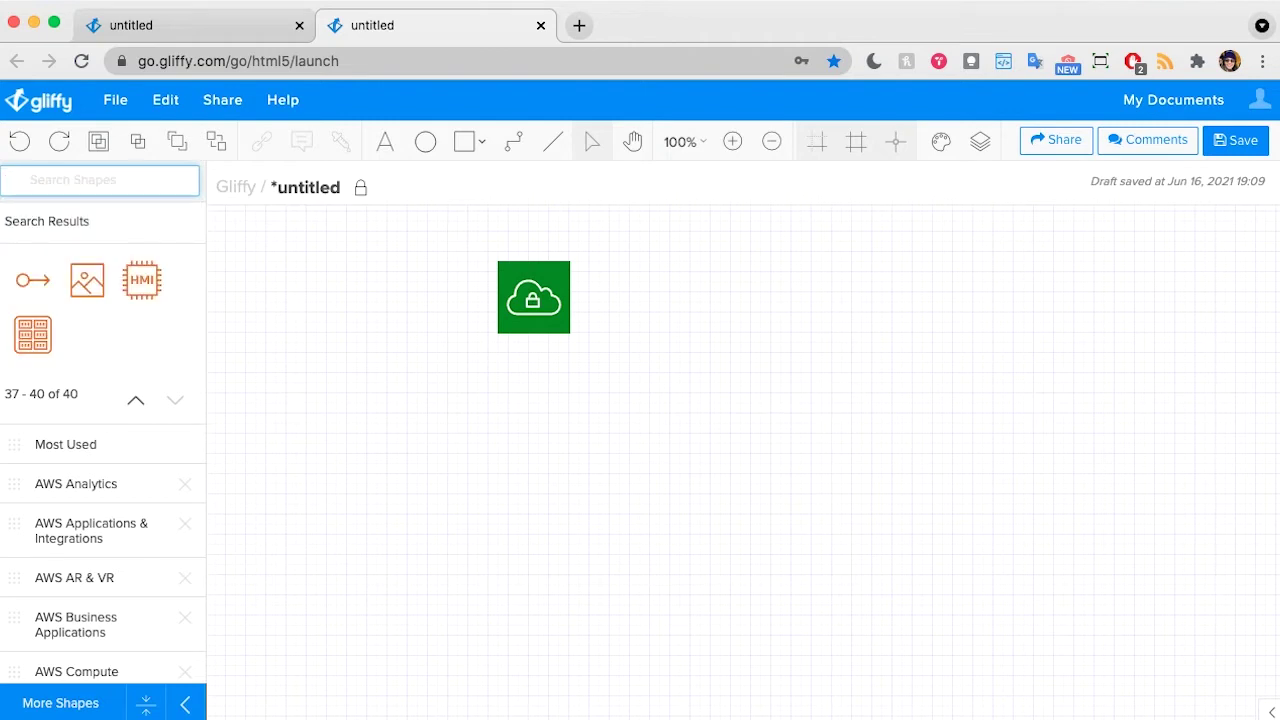
pyautogui.write('bucke')
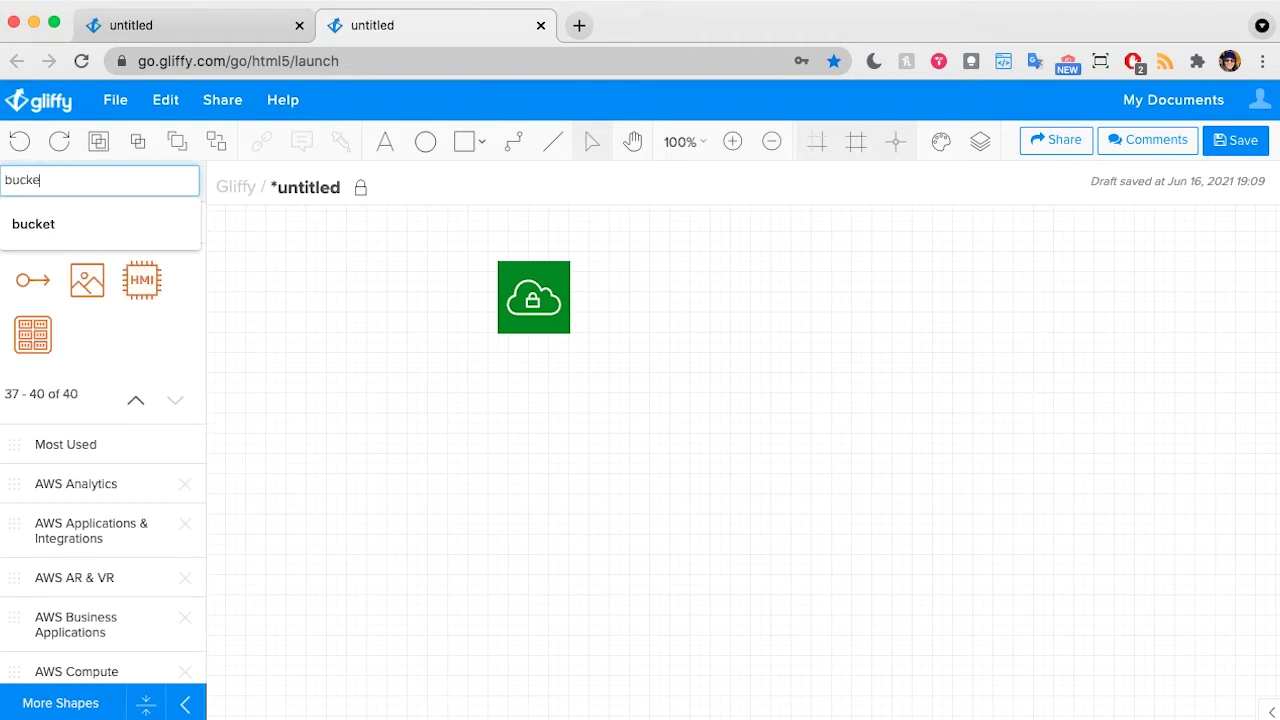
pyautogui.write('t')
pyautogui.press('Return')
pyautogui.moveTo(33, 299); pyautogui.dragTo(606, 271)
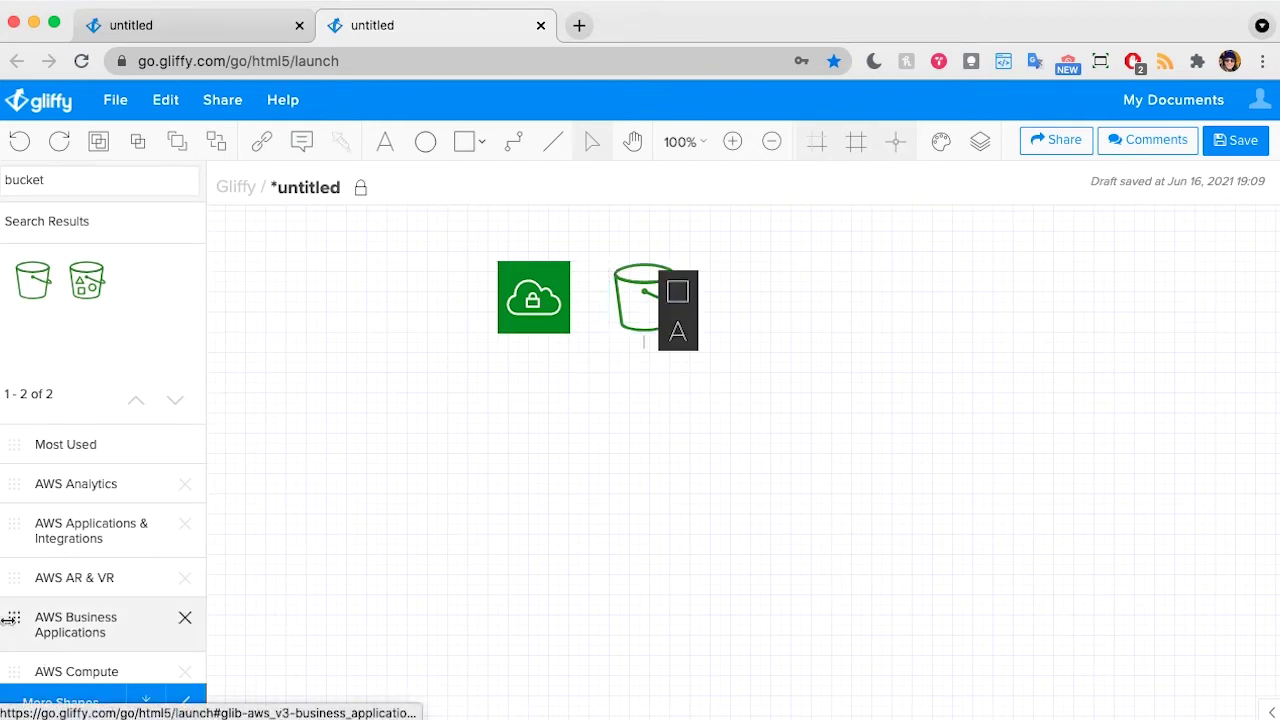
pyautogui.scroll(-10, 60, 600)
pyautogui.scroll(-15, 103, 597)
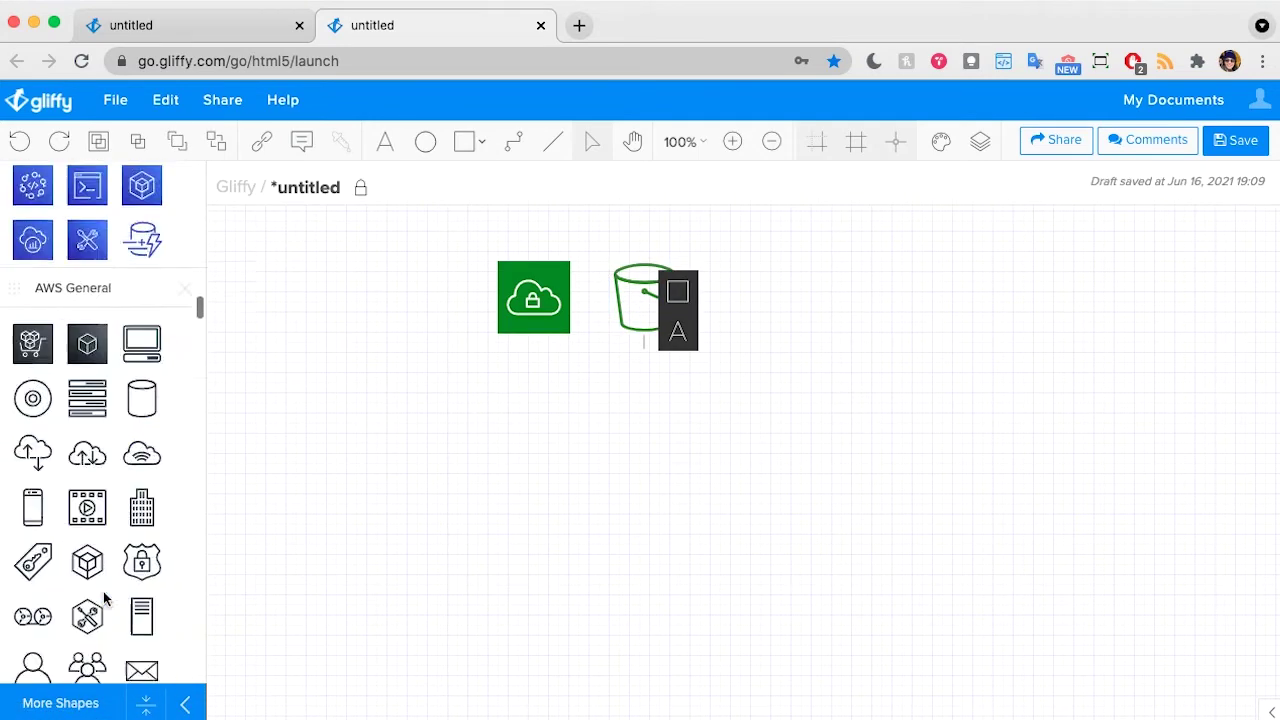
pyautogui.scroll(-20, 103, 598)
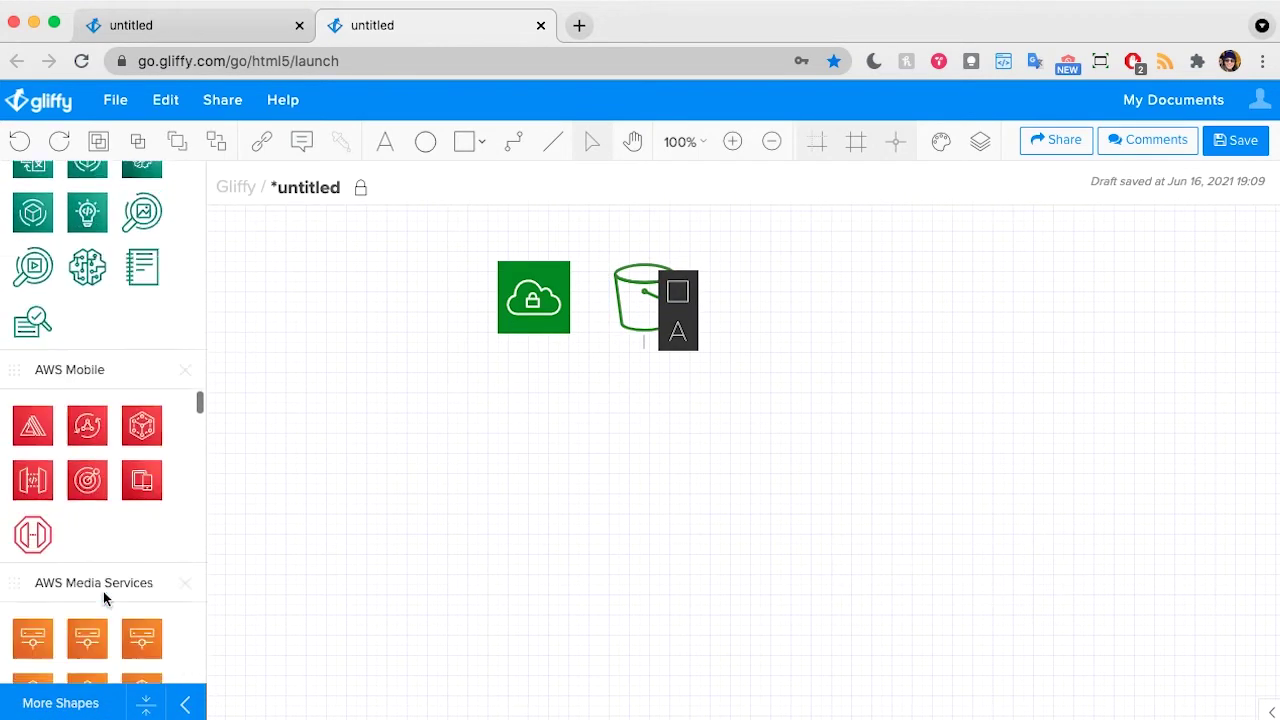
pyautogui.scroll(-20, 103, 597)
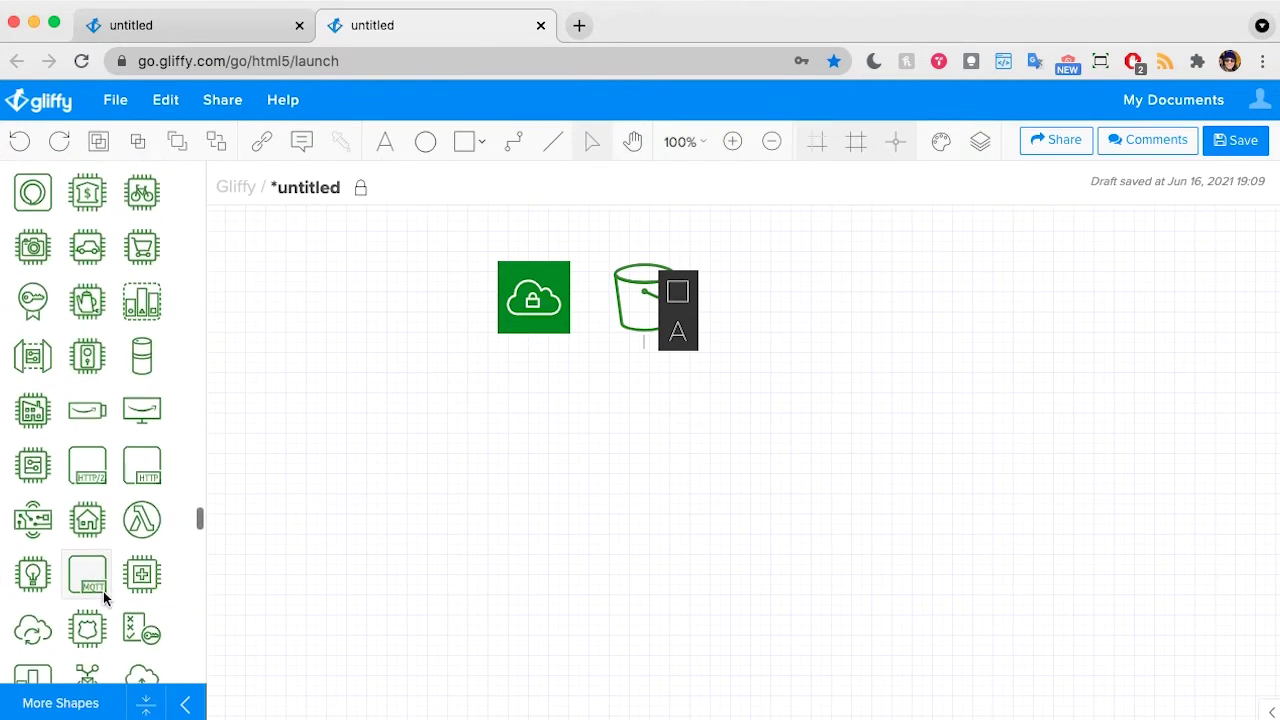
pyautogui.scroll(-20, 103, 597)
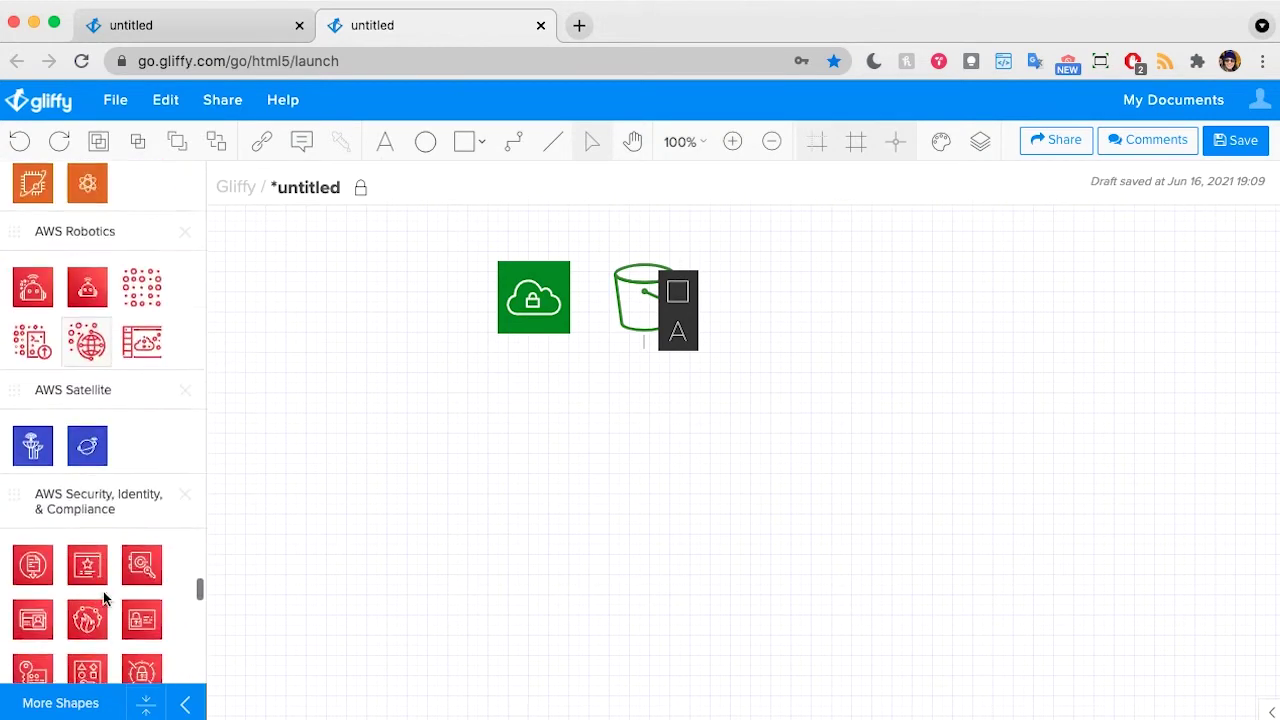
pyautogui.scroll(-5, 103, 597)
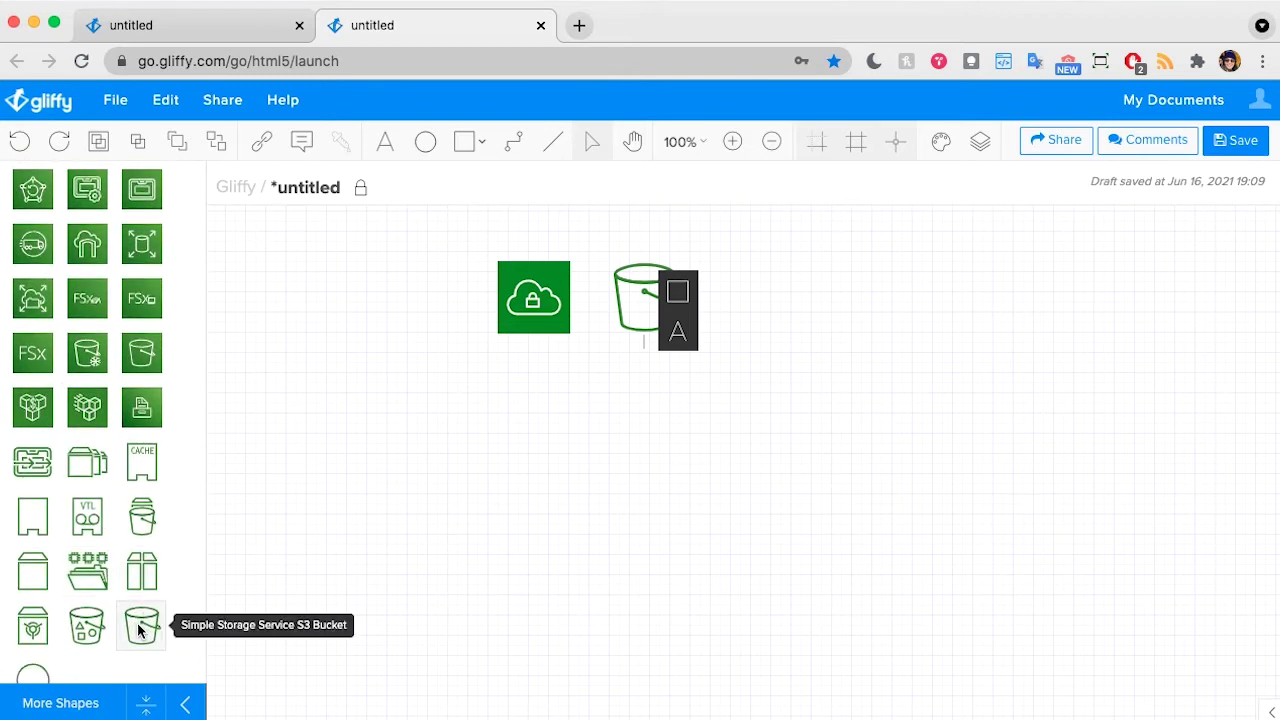
pyautogui.scroll(15, 138, 628)
pyautogui.scroll(20, 138, 628)
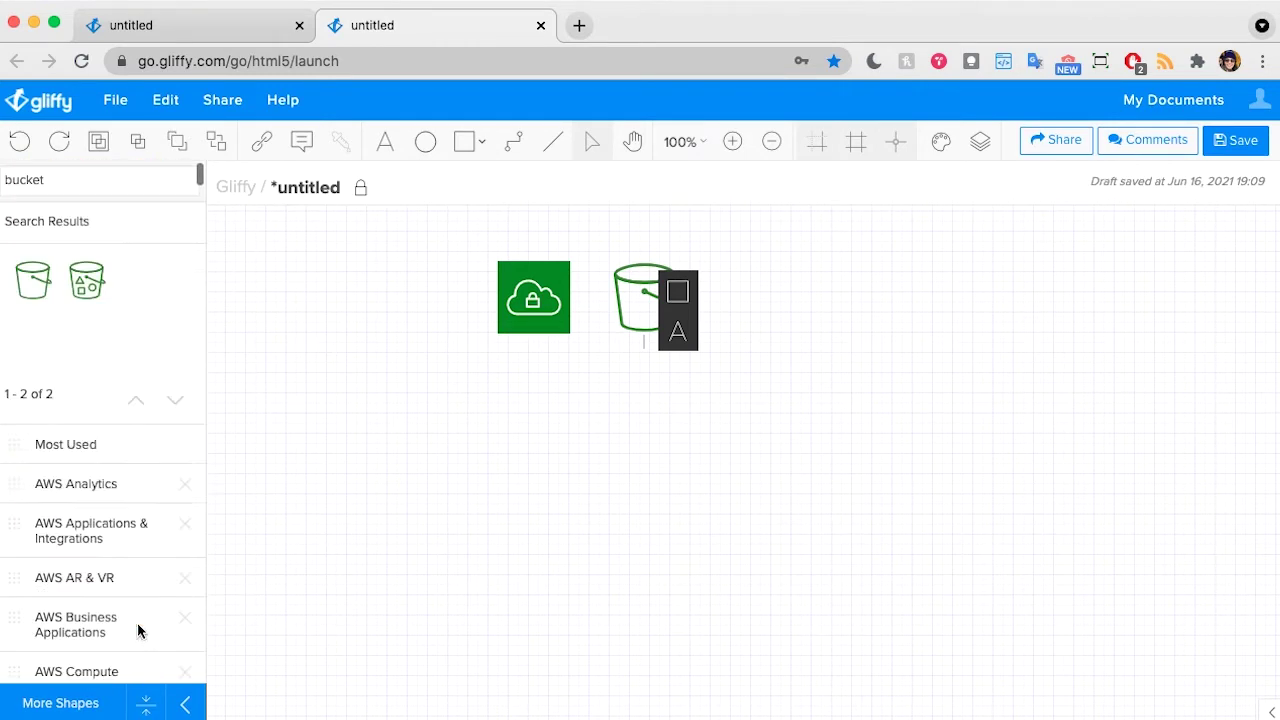
# Search for 'instances' and place an EC2 instance shape right of the bucket.
pyautogui.click(69, 185)
pyautogui.press('super+a')
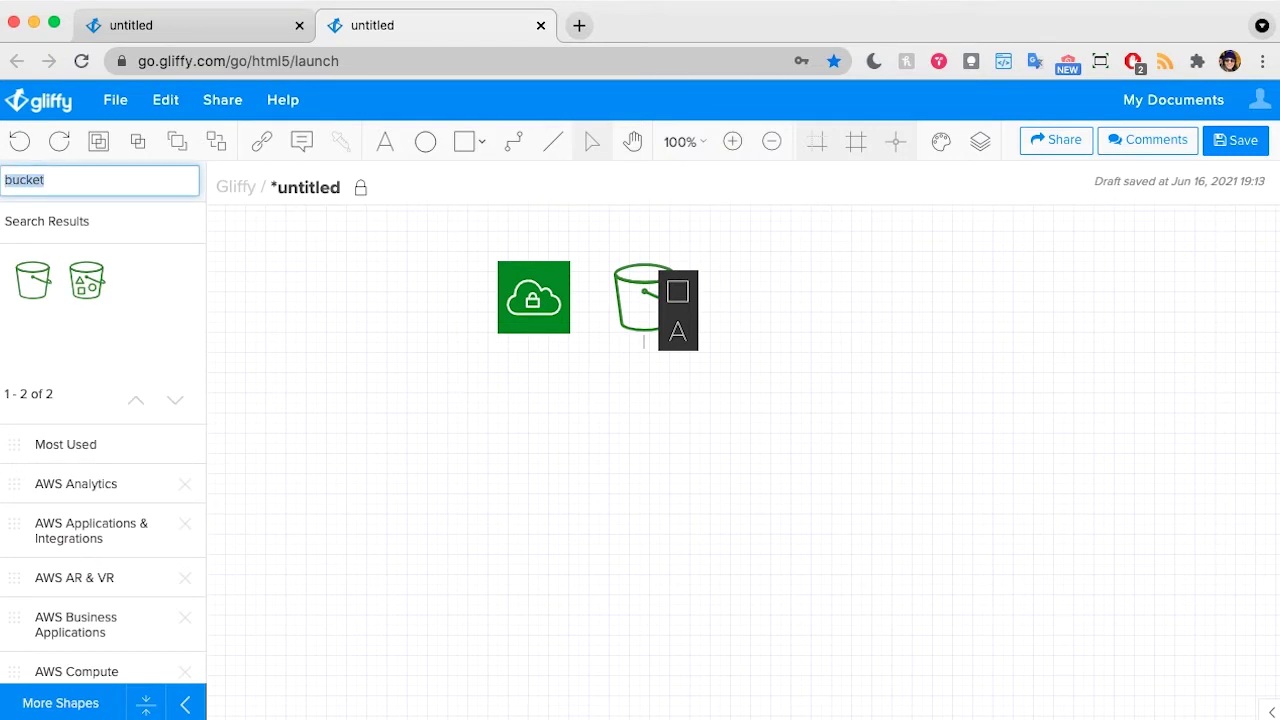
pyautogui.write('instances')
pyautogui.press('Return')
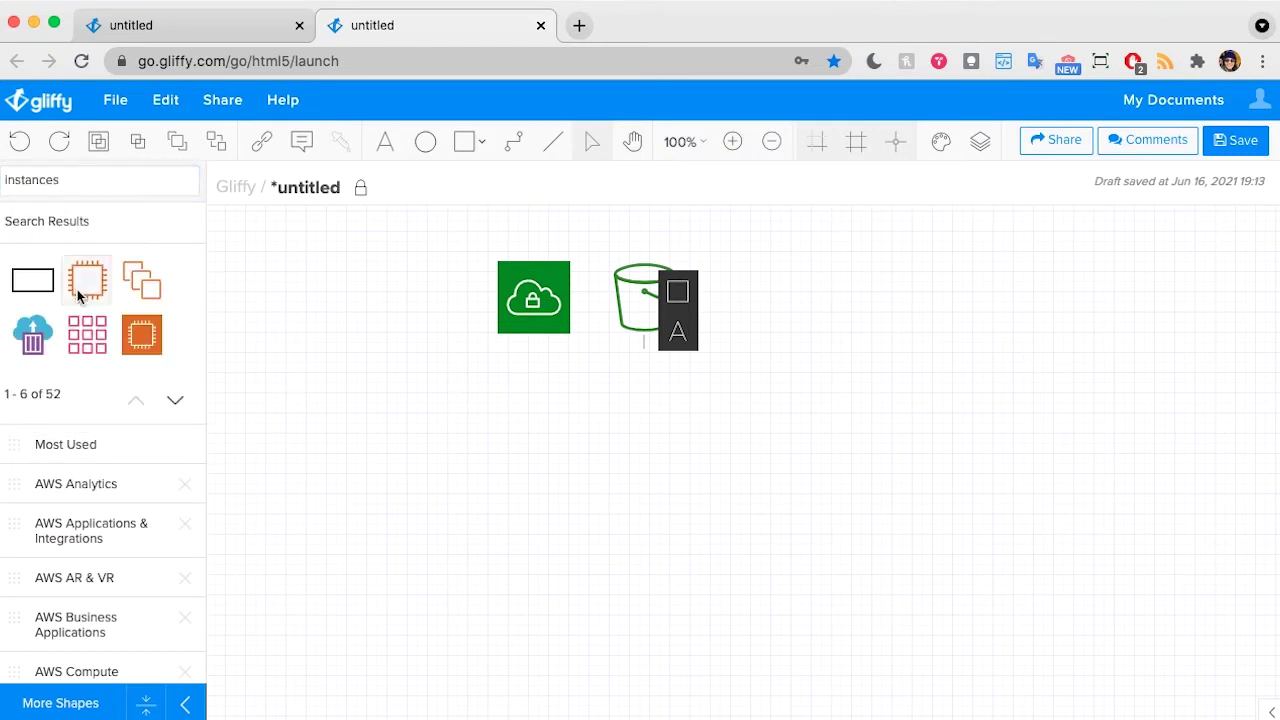
pyautogui.moveTo(77, 289); pyautogui.dragTo(708, 264)
pyautogui.click(618, 524)
# Search for 'elastic l' and place the Elastic Load Balancing shape left of the VPC icon.
pyautogui.click(65, 177)
pyautogui.write('elastic l')
pyautogui.click(38, 236)
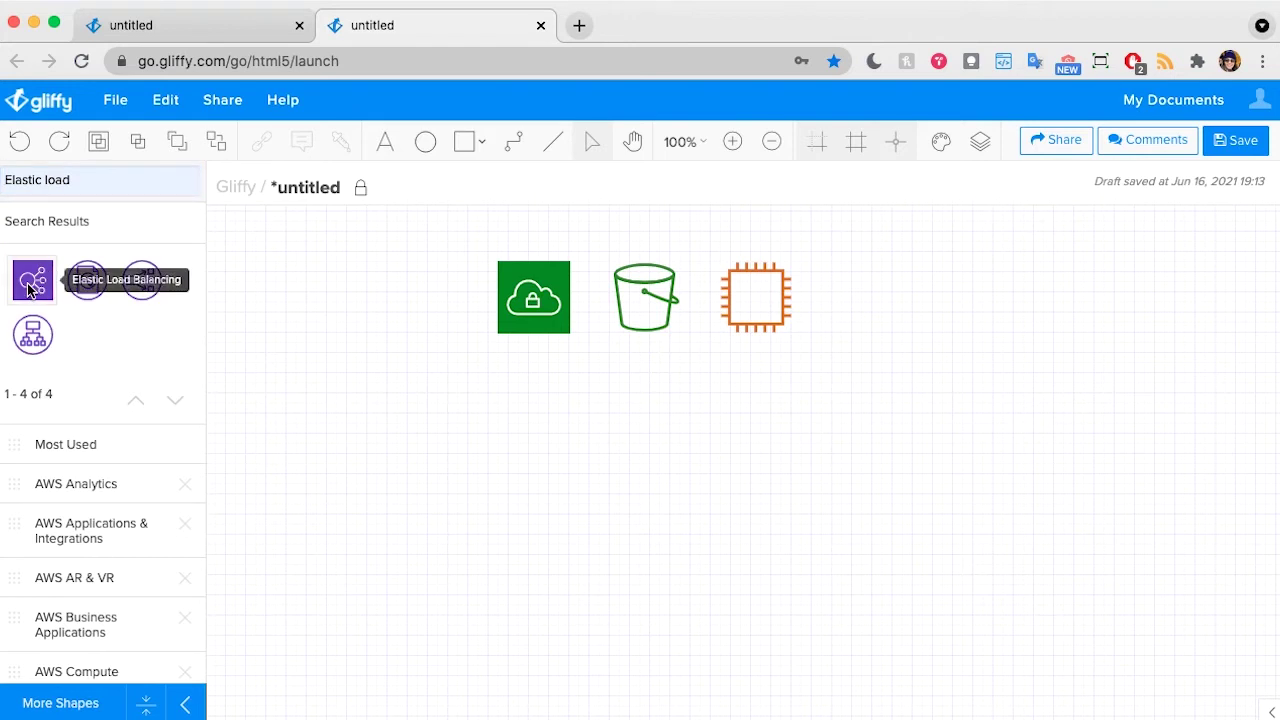
pyautogui.moveTo(32, 280); pyautogui.dragTo(384, 266)
pyautogui.click(450, 568)
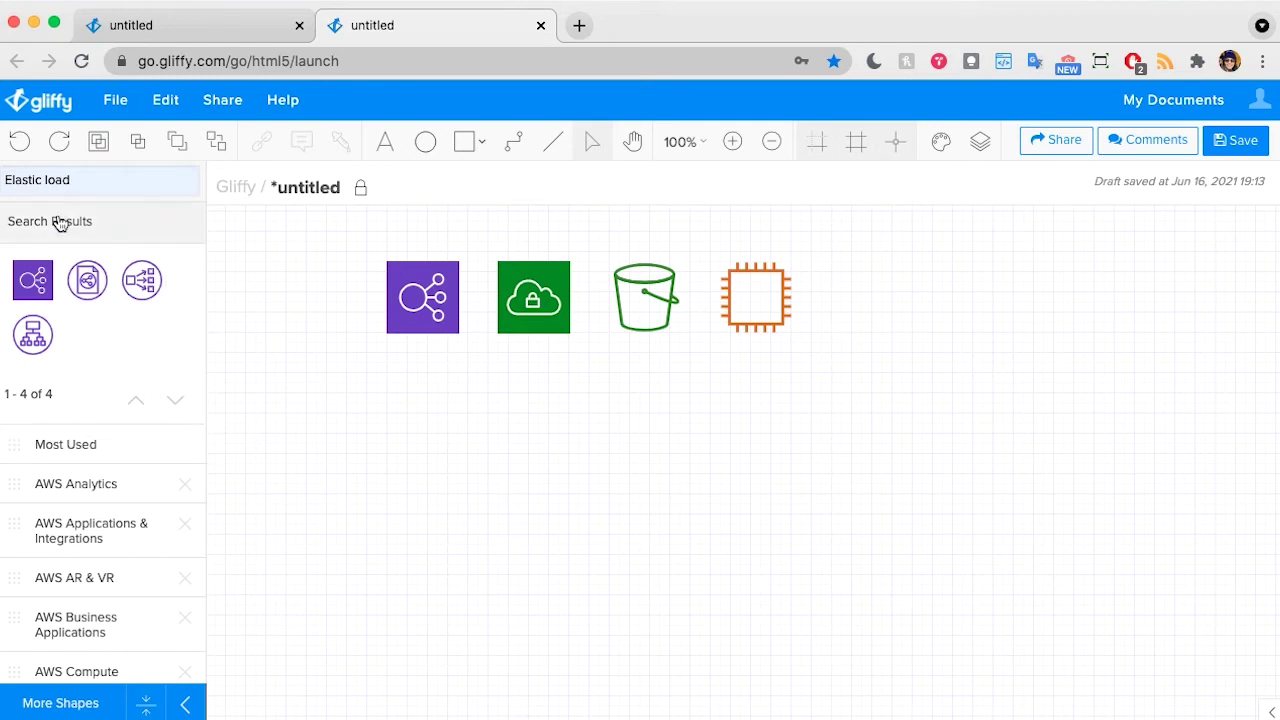
# Search for 'internet' and place the Internet gateway shape at the far left.
pyautogui.moveTo(76, 183); pyautogui.dragTo(6, 180)
pyautogui.write('in')
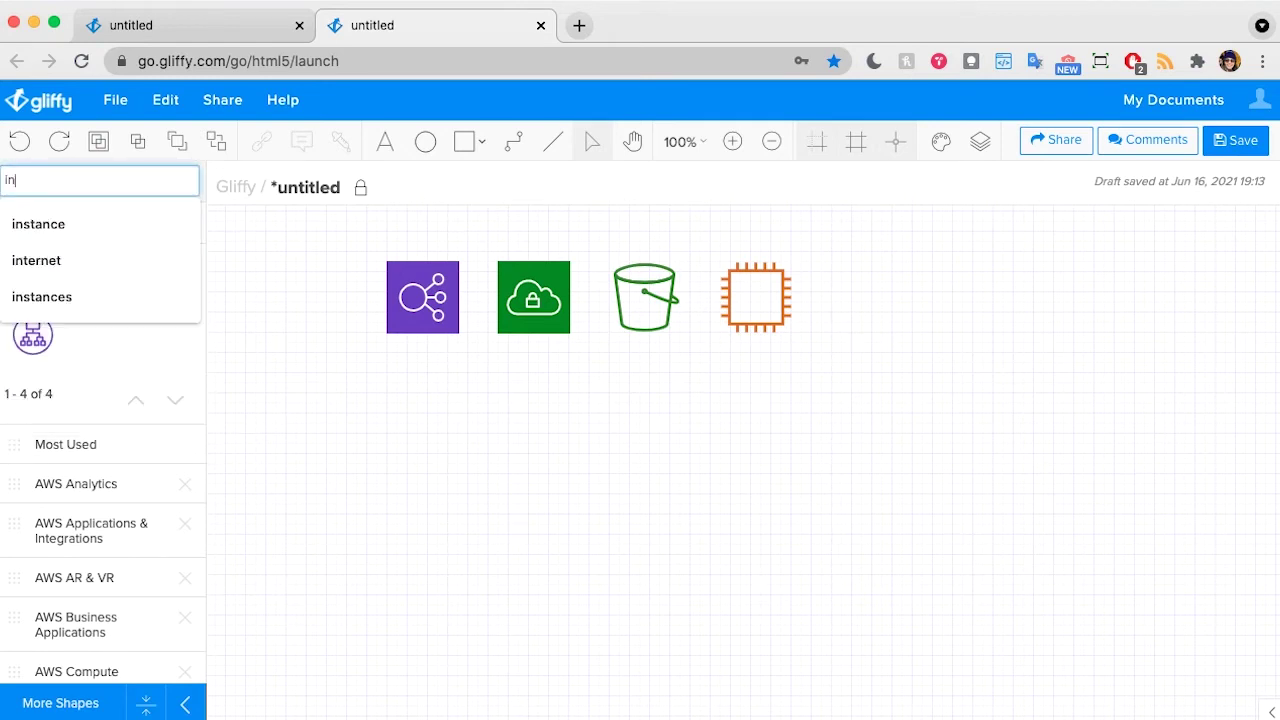
pyautogui.write('ternet')
pyautogui.press('Return')
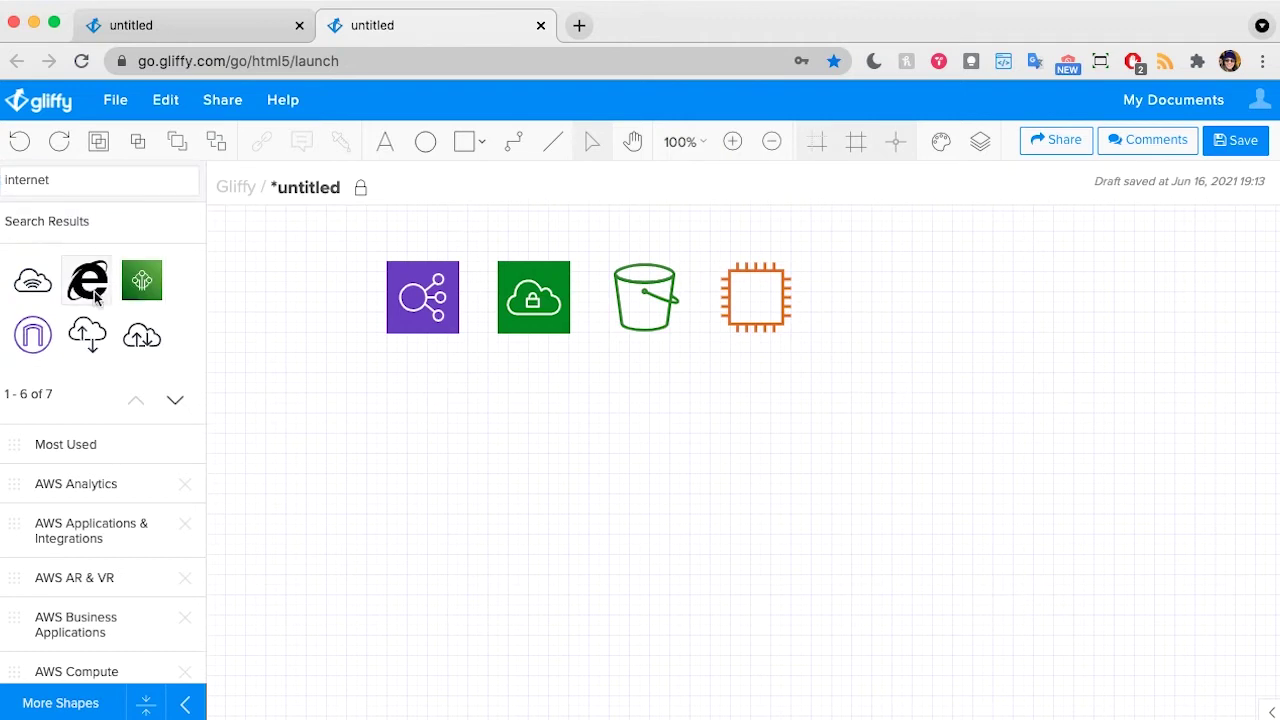
pyautogui.moveTo(35, 290); pyautogui.dragTo(269, 268)
# Label the icons Internet Gateway, Elastic Load Balancer, VPC and S3 Bucket.
pyautogui.click(561, 508)
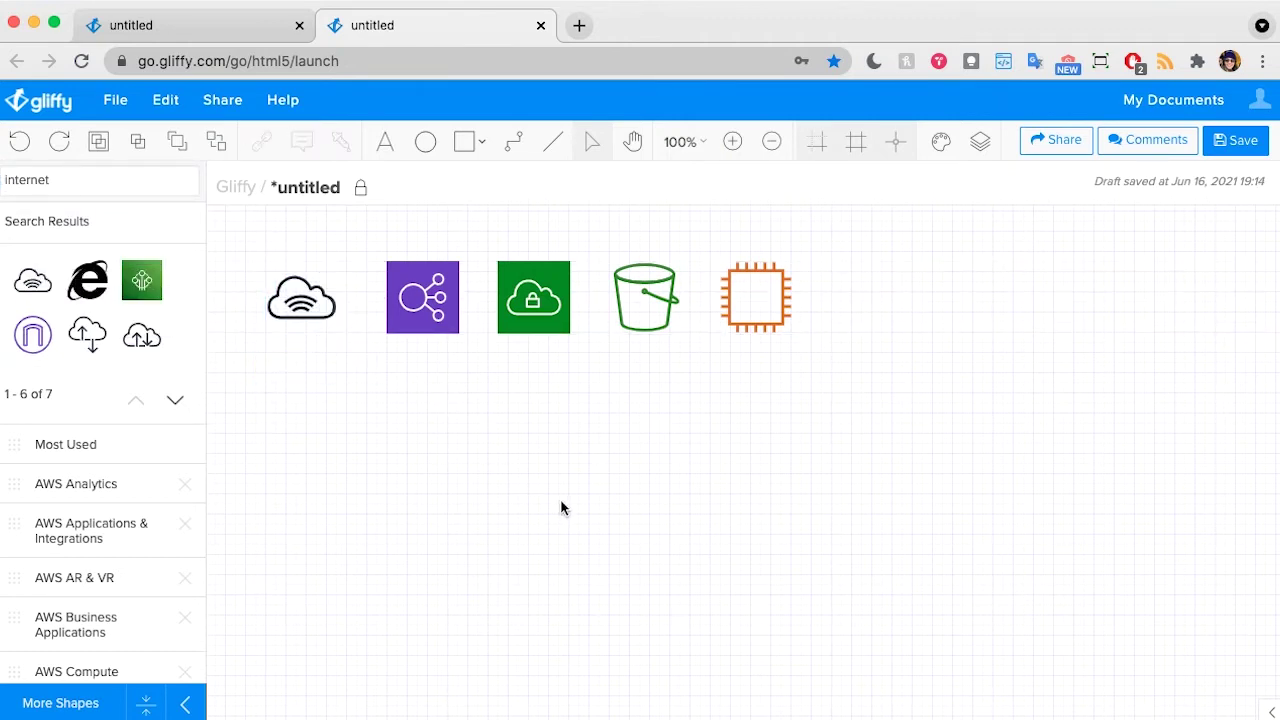
pyautogui.click(312, 303)
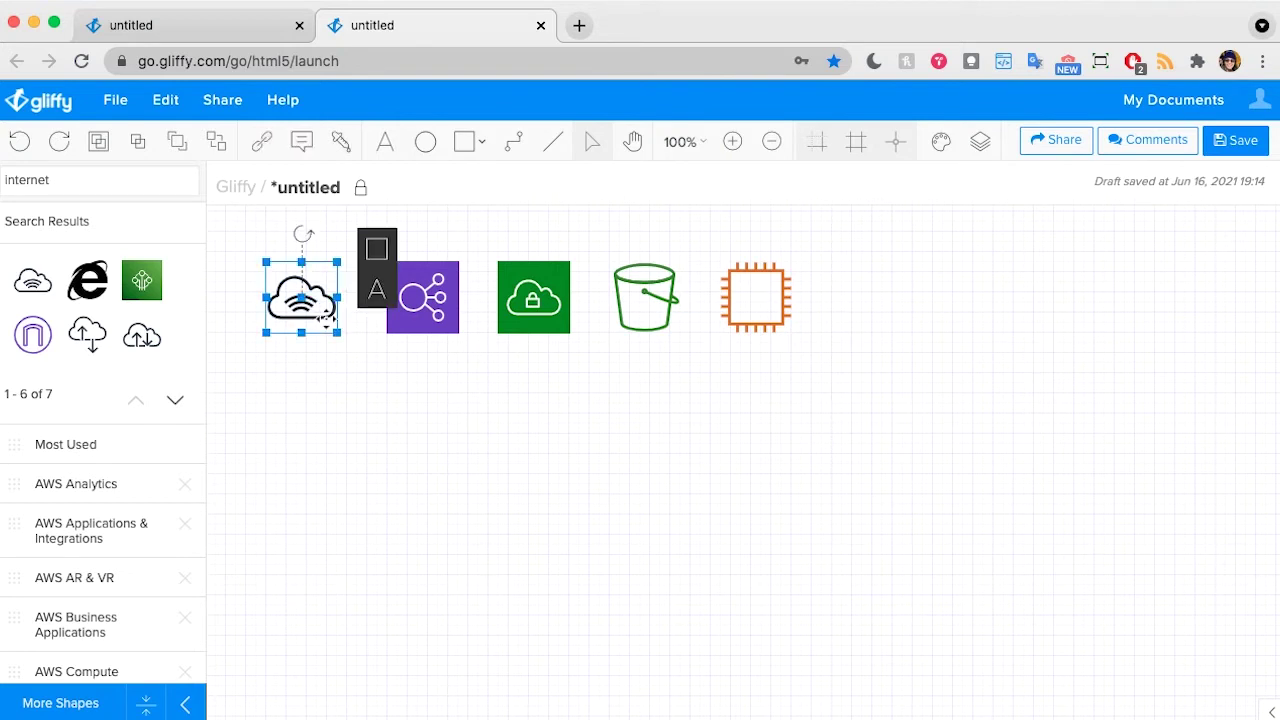
pyautogui.write('Internet Gateway')
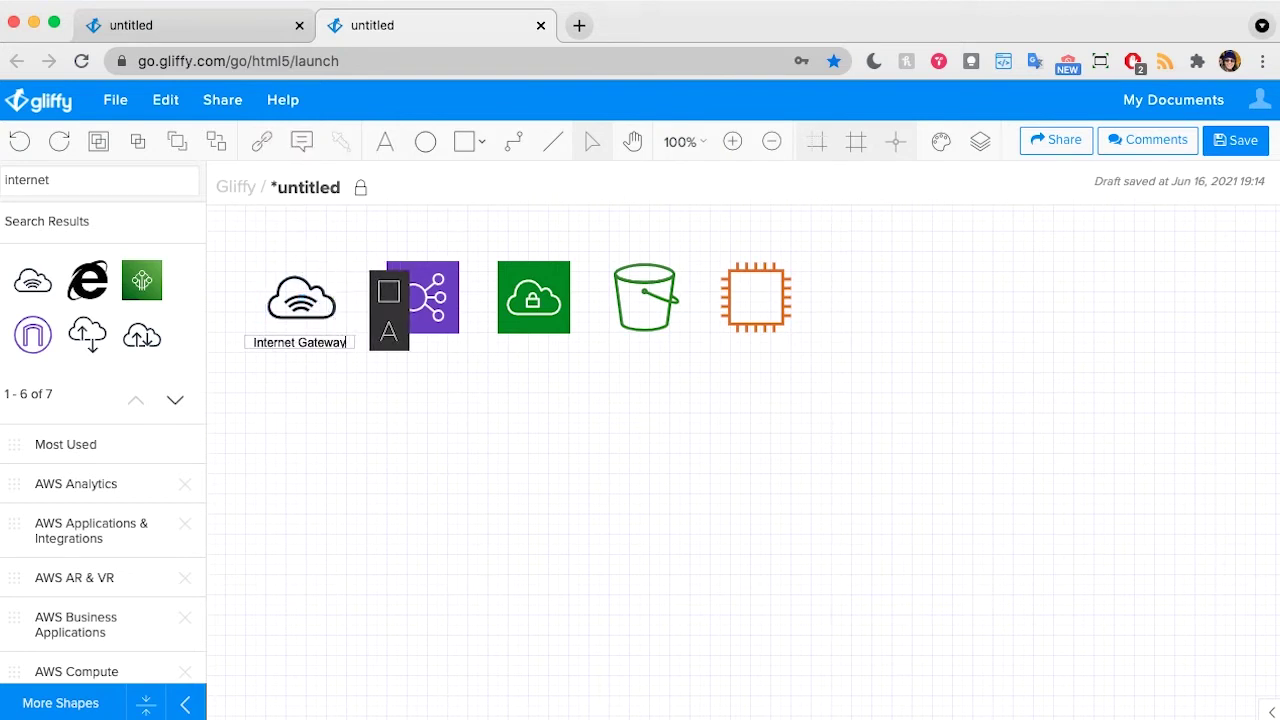
pyautogui.click(428, 318)
pyautogui.write('Elastic Load Balancer')
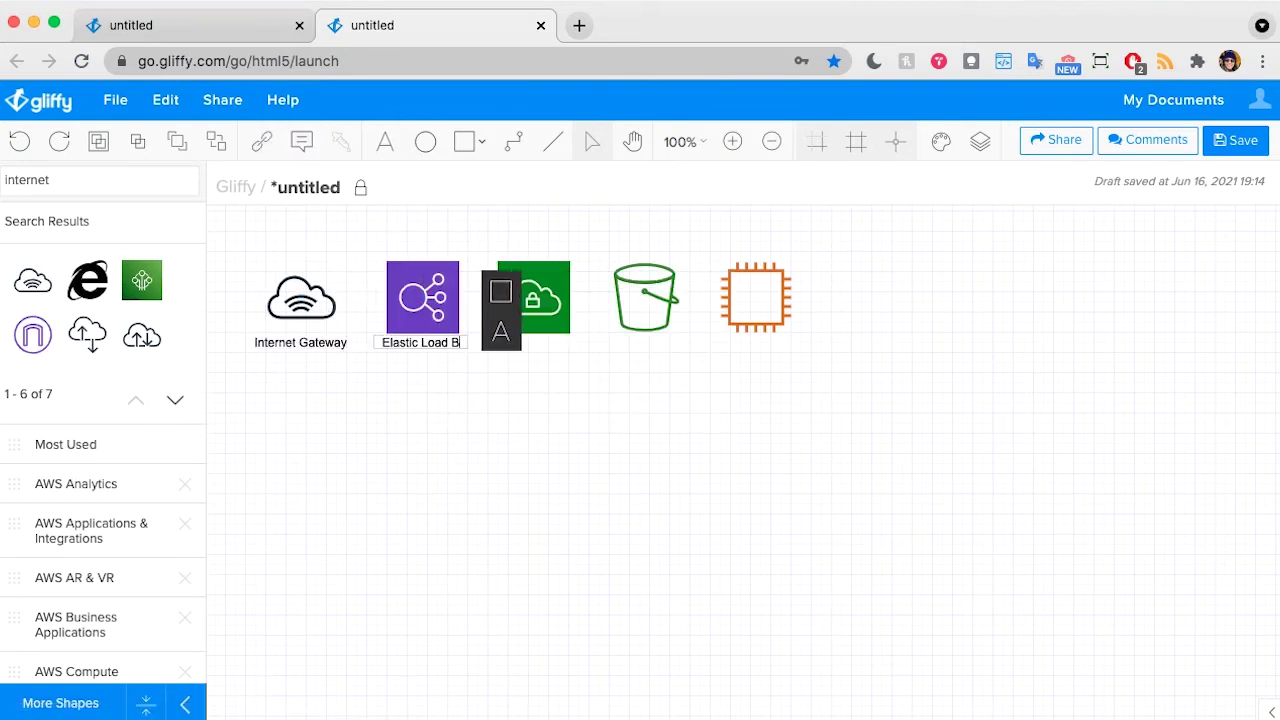
pyautogui.click(565, 285)
pyautogui.write('VPC')
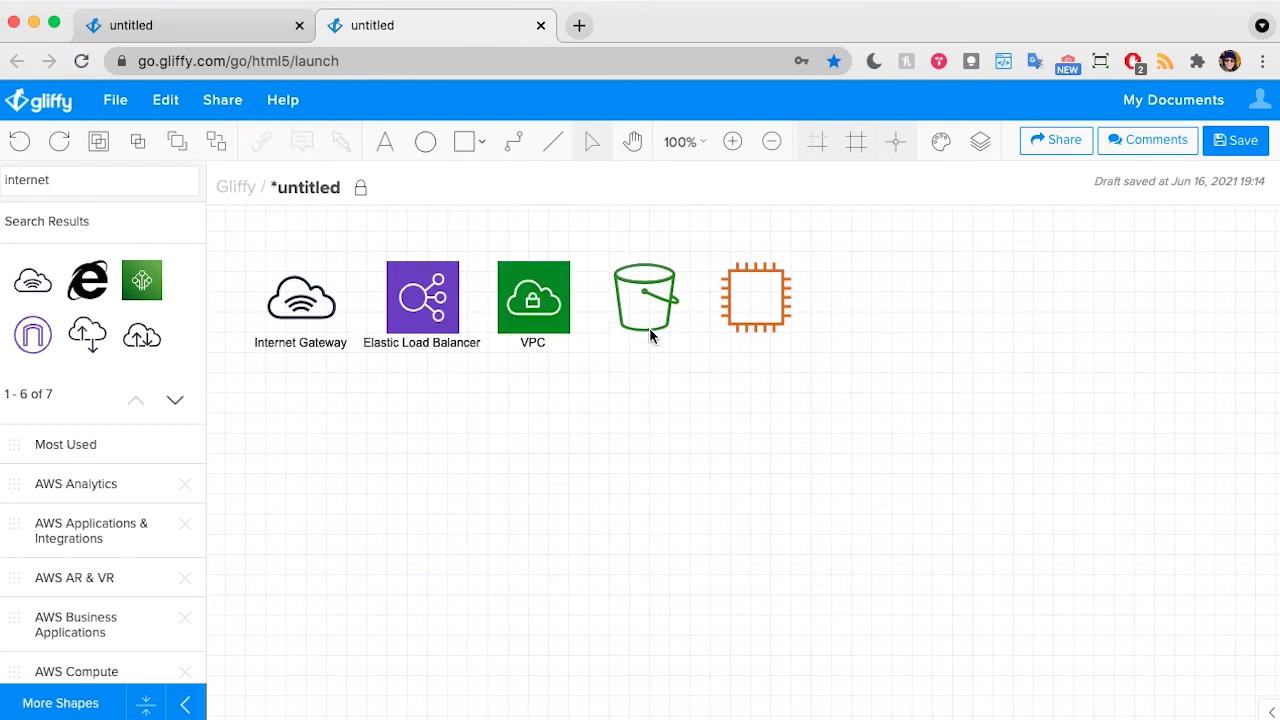
pyautogui.click(648, 330)
pyautogui.write('S3 Bucket')
pyautogui.click(854, 390)
# Give the EC2 icon the placeholder label '#####'.
pyautogui.click(757, 325)
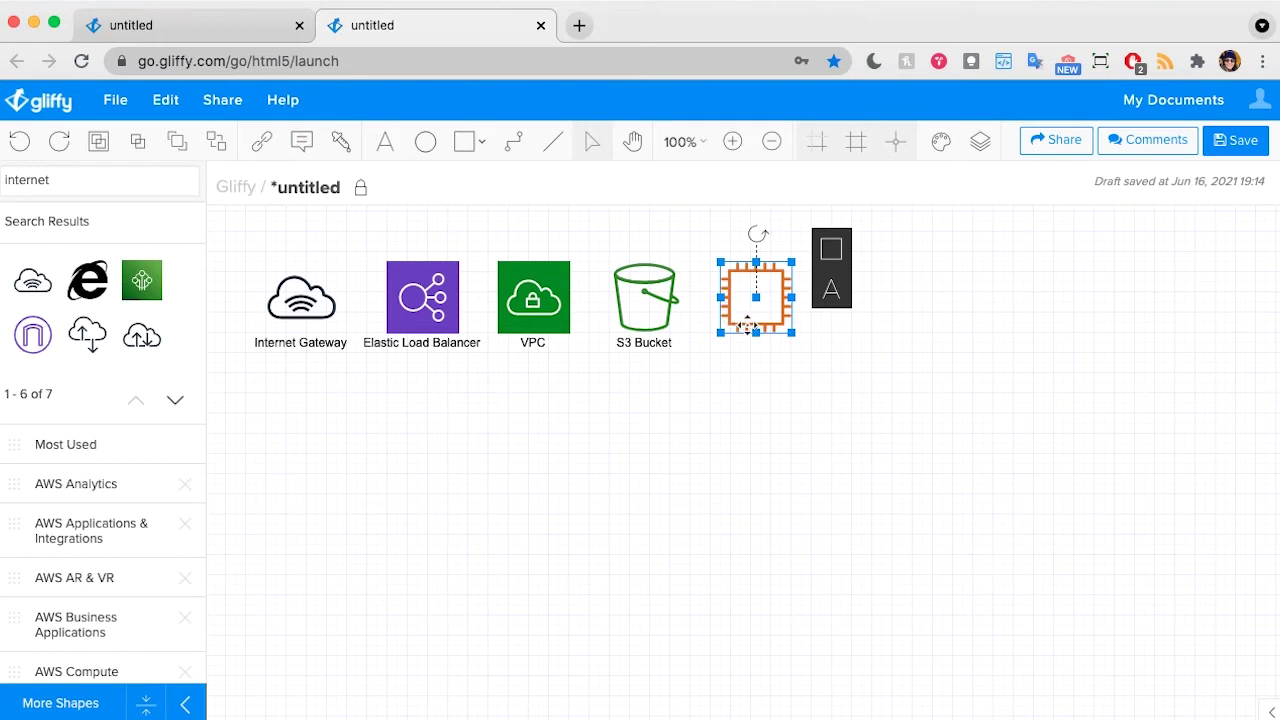
pyautogui.write('#####')
pyautogui.click(827, 430)
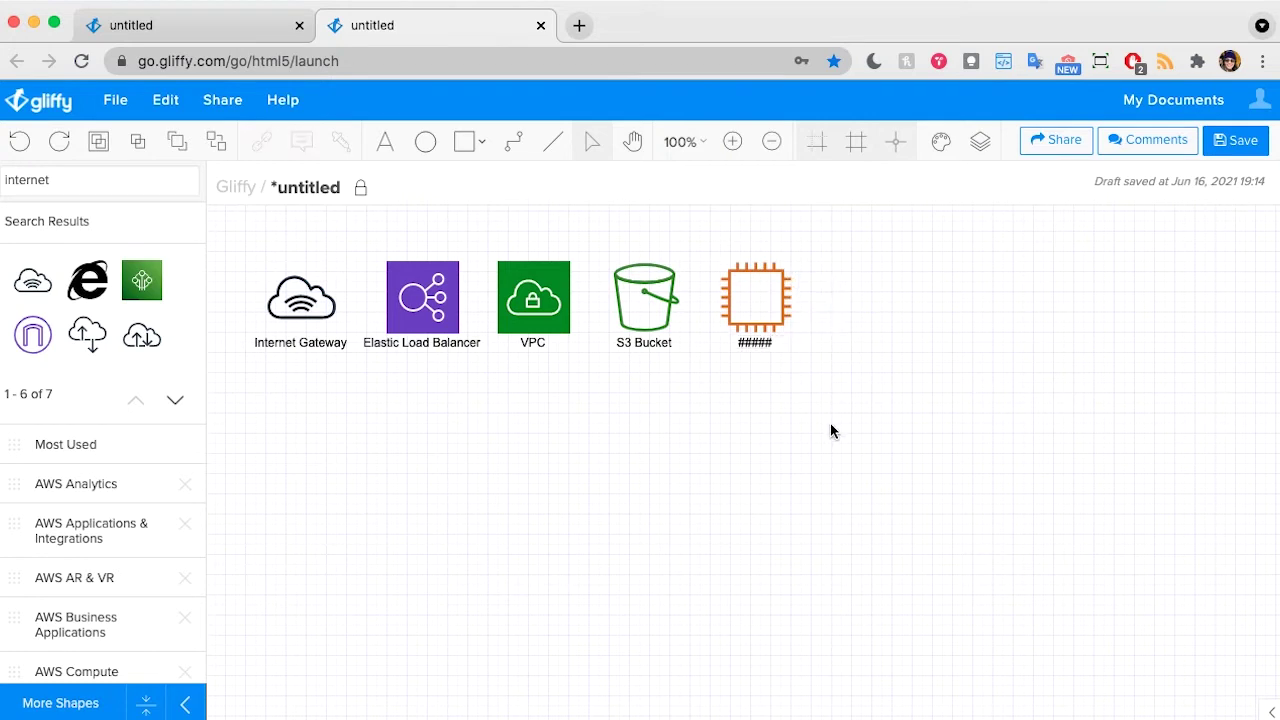
pyautogui.click(756, 322)
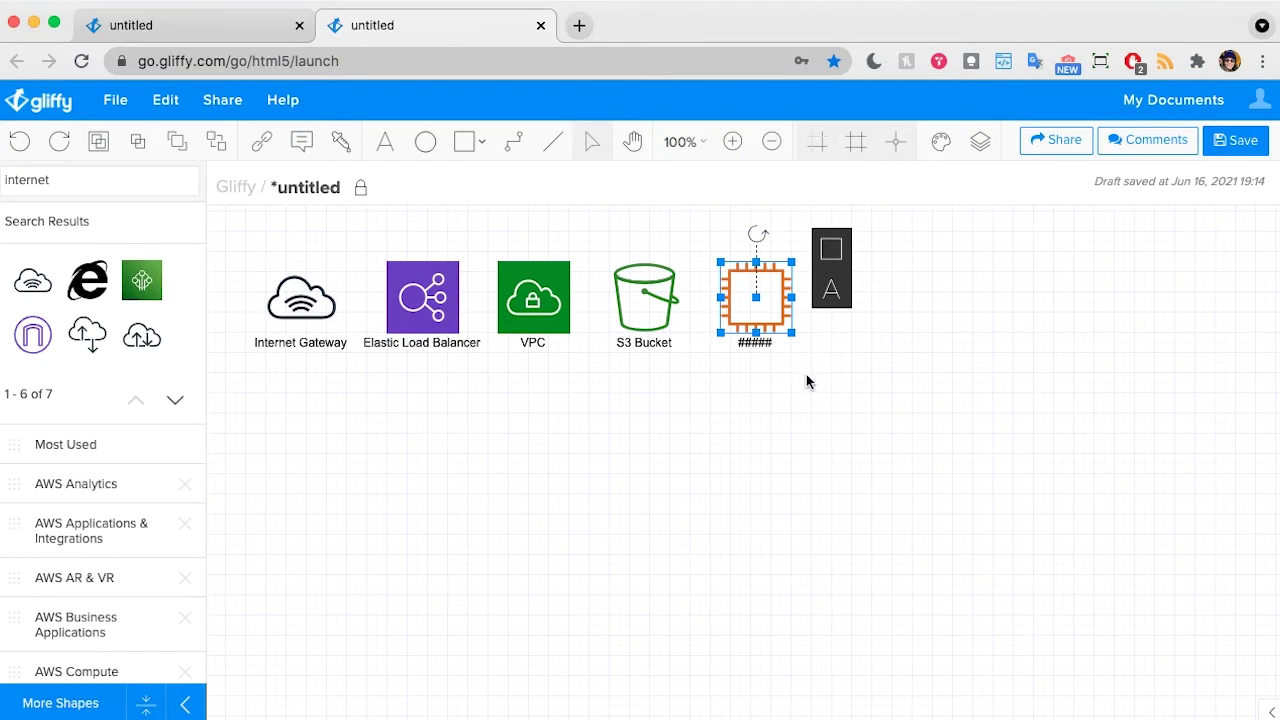
pyautogui.click(838, 431)
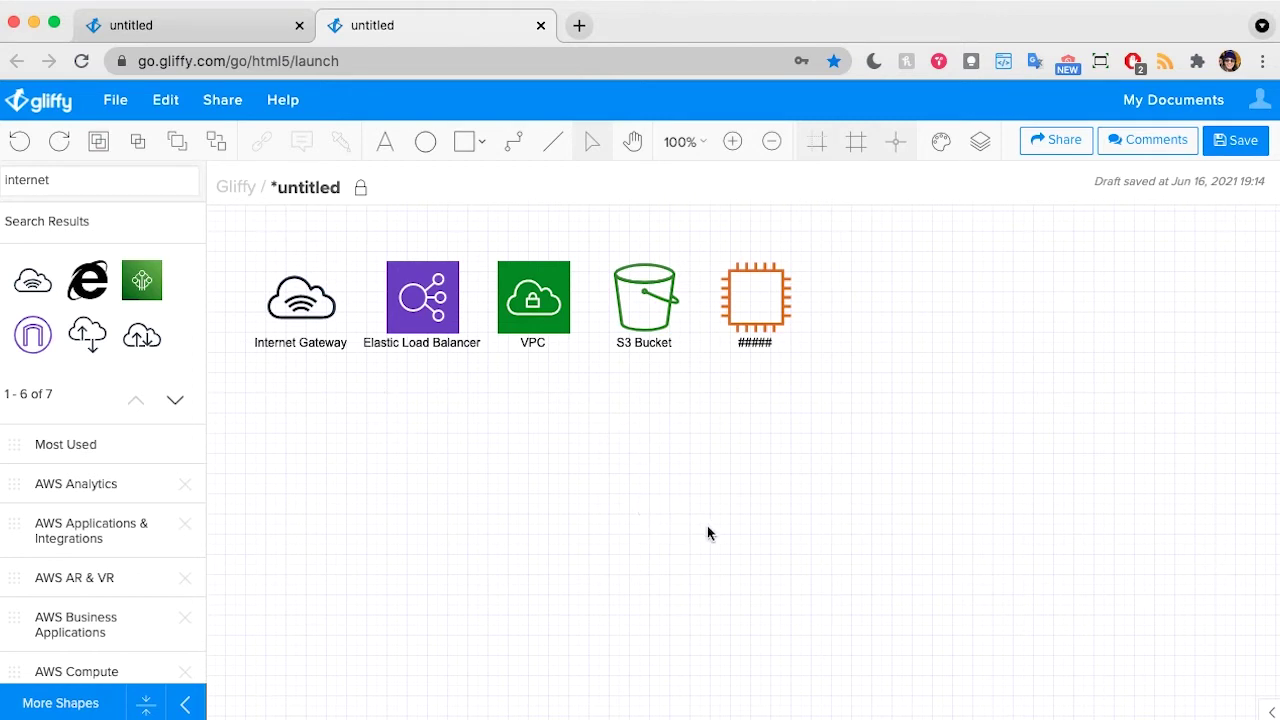
pyautogui.click(757, 334)
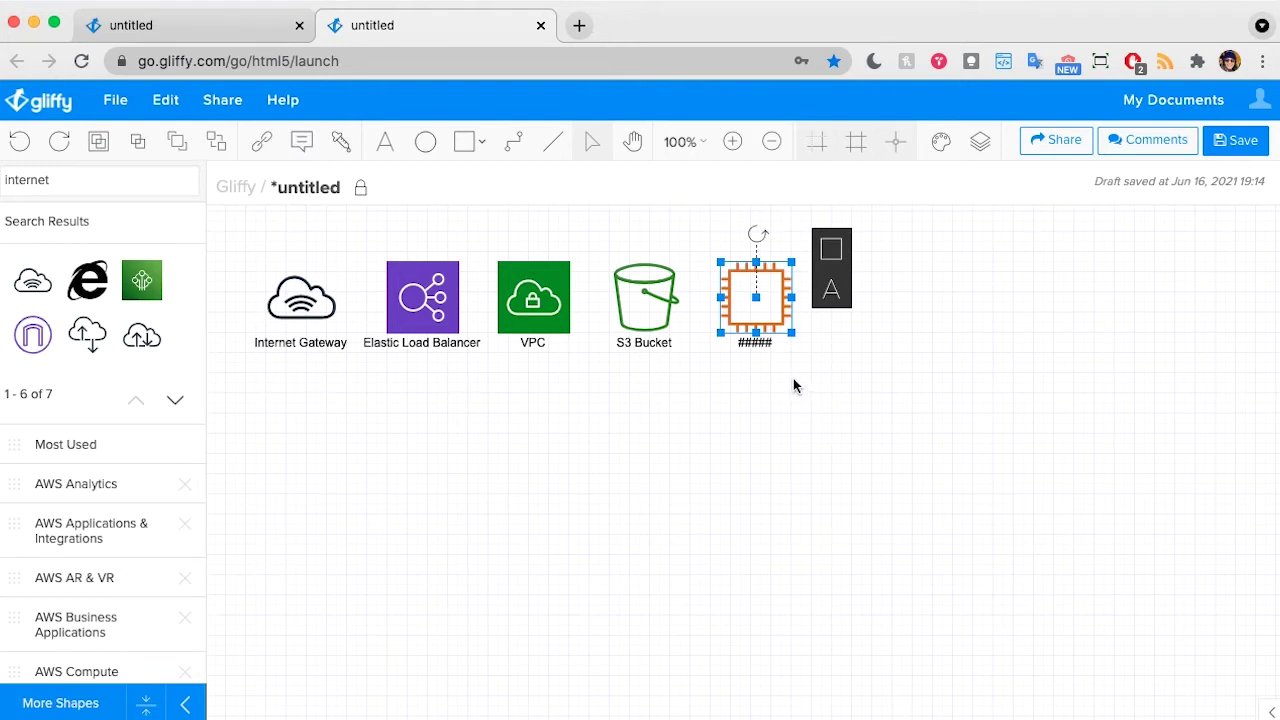
# Duplicate the EC2 icon with Cmd+D into four evenly spaced copies.
pyautogui.press('super+d')
pyautogui.moveTo(790, 335); pyautogui.dragTo(860, 327)
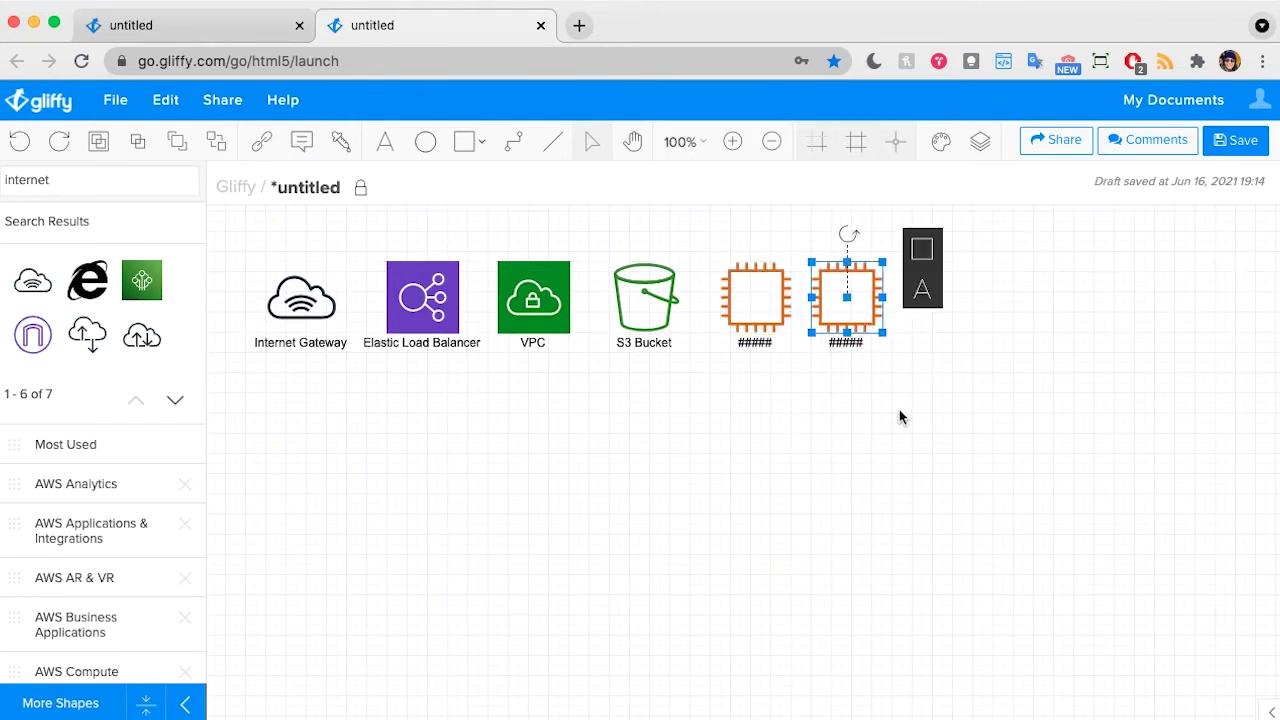
pyautogui.click(838, 405)
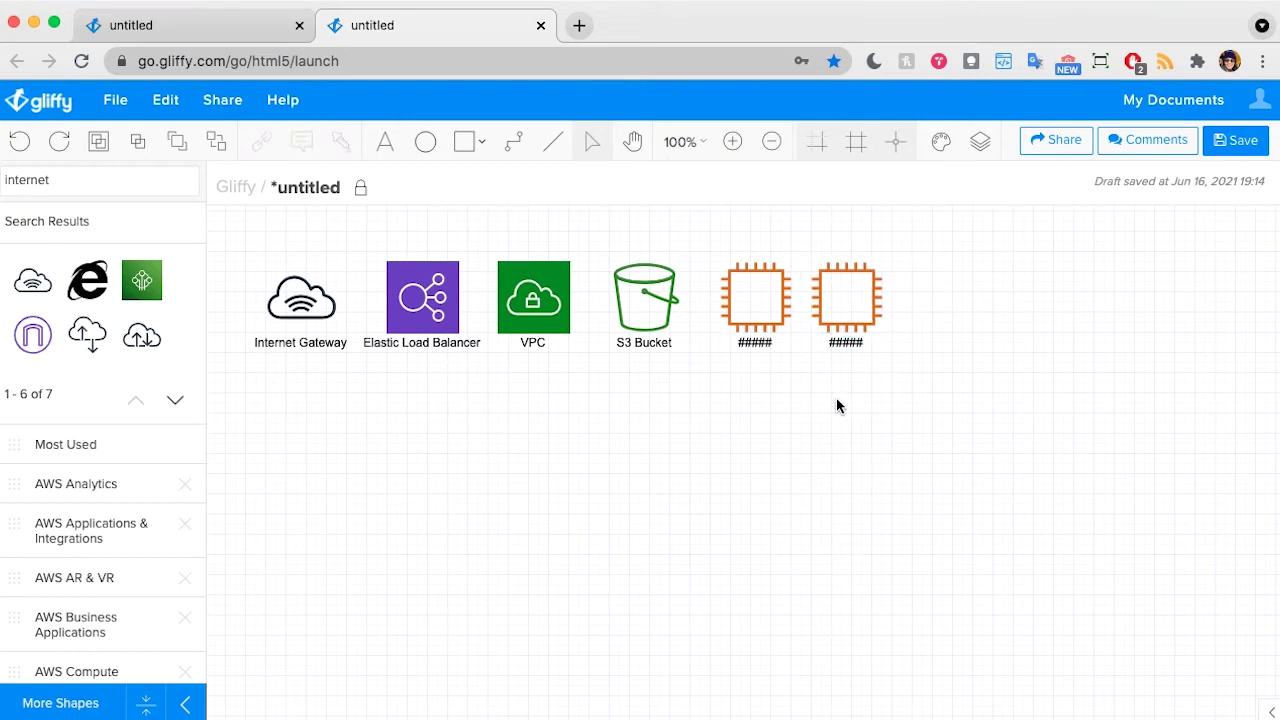
pyautogui.click(847, 265)
pyautogui.press('super+d')
pyautogui.press('super+d')
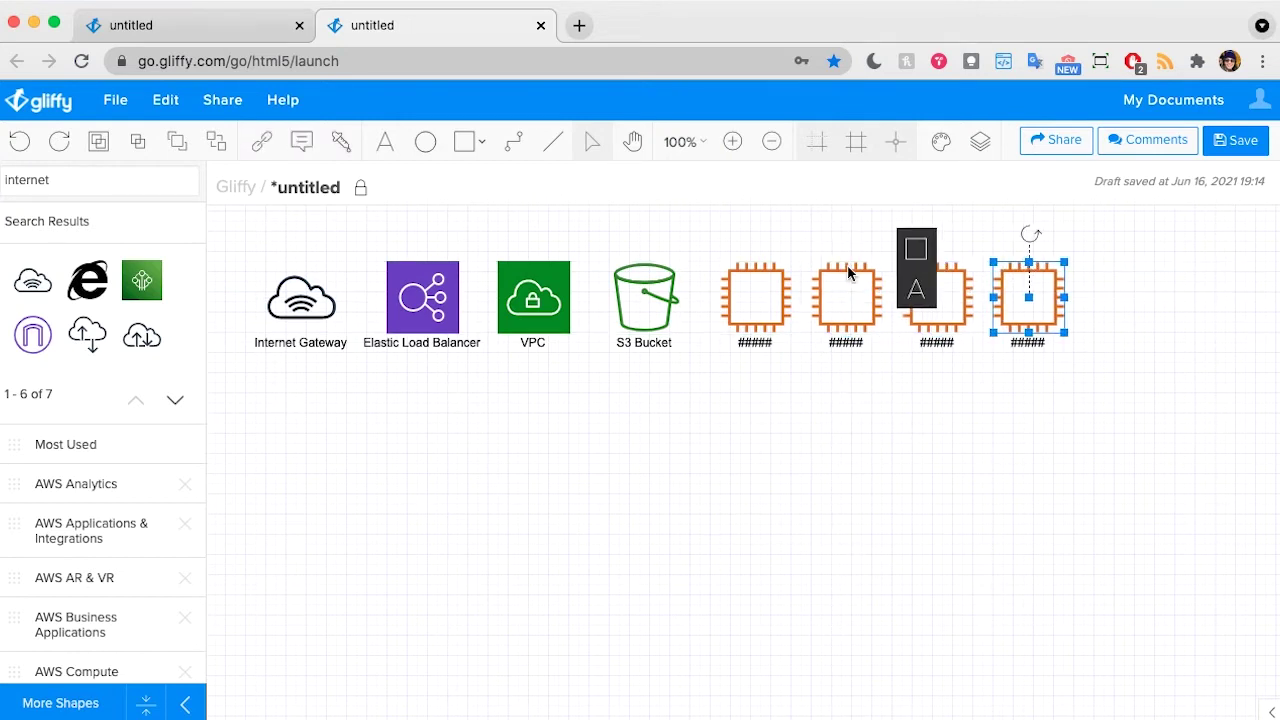
pyautogui.click(866, 422)
# Move all four EC2 icons together right and down, away from the S3 Bucket.
pyautogui.click(745, 268)
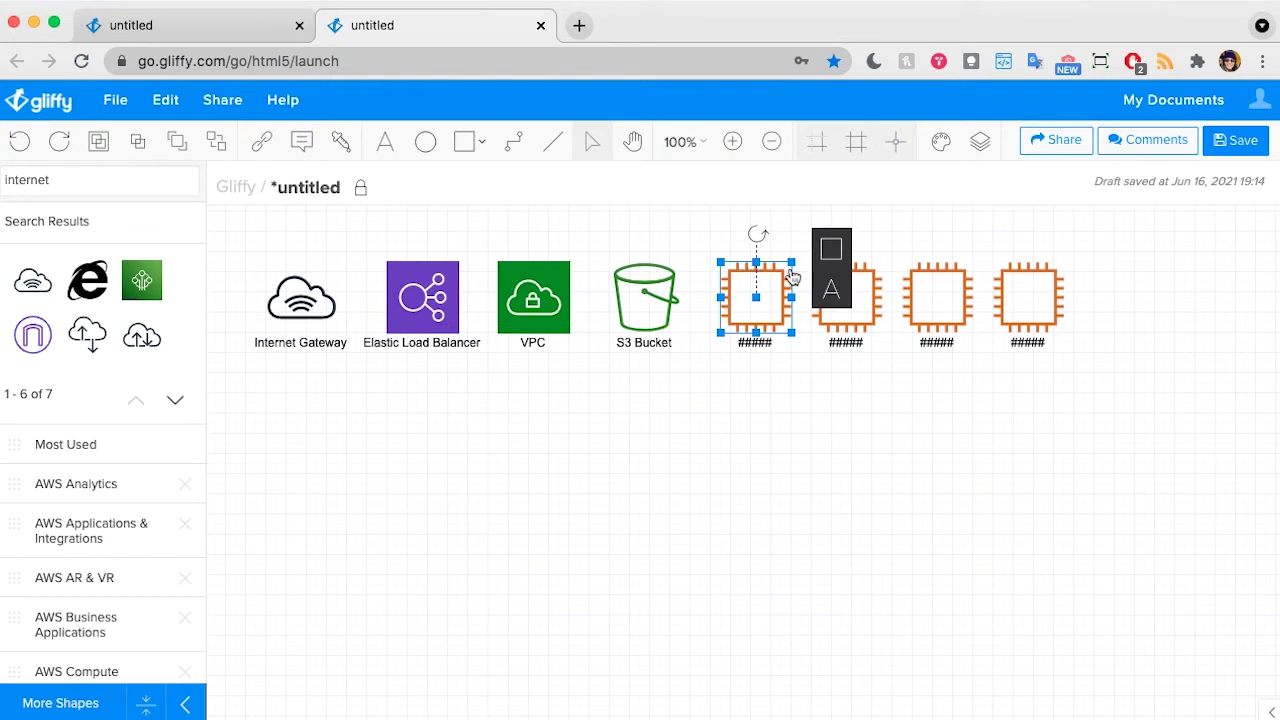
pyautogui.keyDown('shift'); pyautogui.click(870, 278); pyautogui.keyUp('shift')
pyautogui.keyDown('shift'); pyautogui.click(958, 272); pyautogui.keyUp('shift')
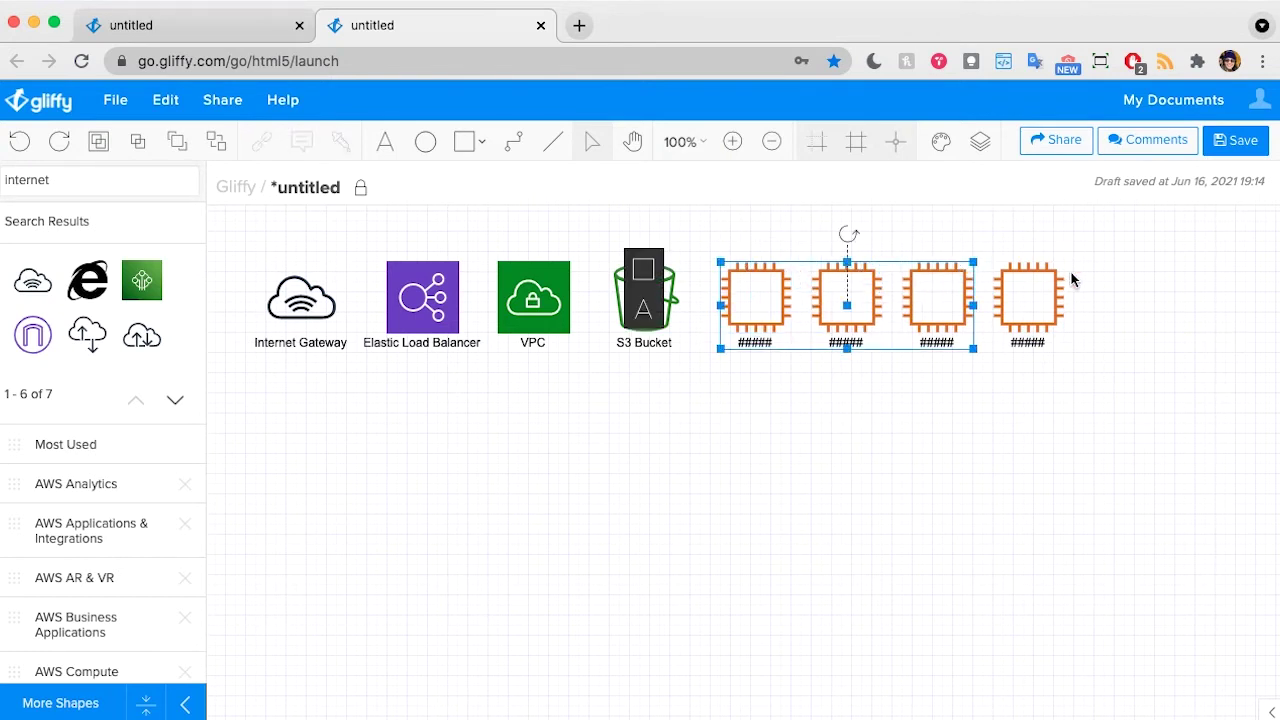
pyautogui.keyDown('shift'); pyautogui.click(1052, 276); pyautogui.keyUp('shift')
pyautogui.moveTo(1046, 286); pyautogui.dragTo(1124, 328)
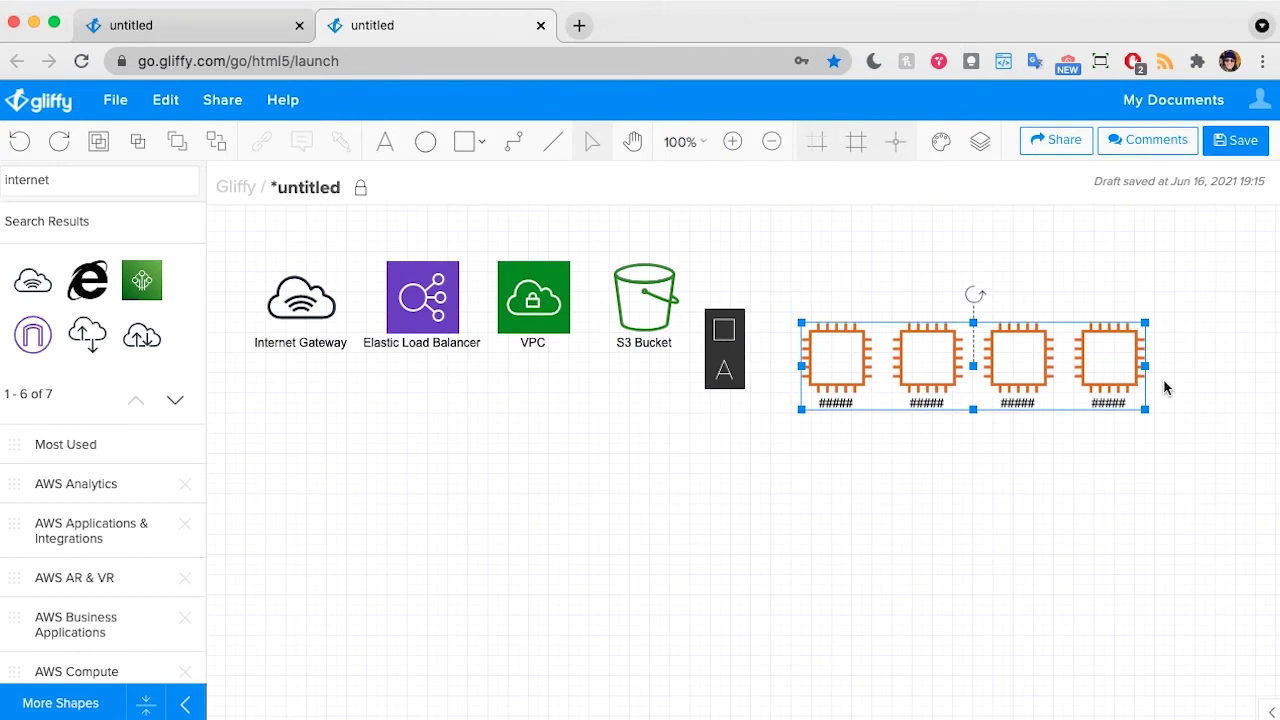
pyautogui.click(1114, 292)
pyautogui.moveTo(1046, 355); pyautogui.dragTo(1096, 345)
# Draw a rectangle around the four instance icons labelled 'Subnet ZZZZZZZZZ'.
pyautogui.click(1007, 250)
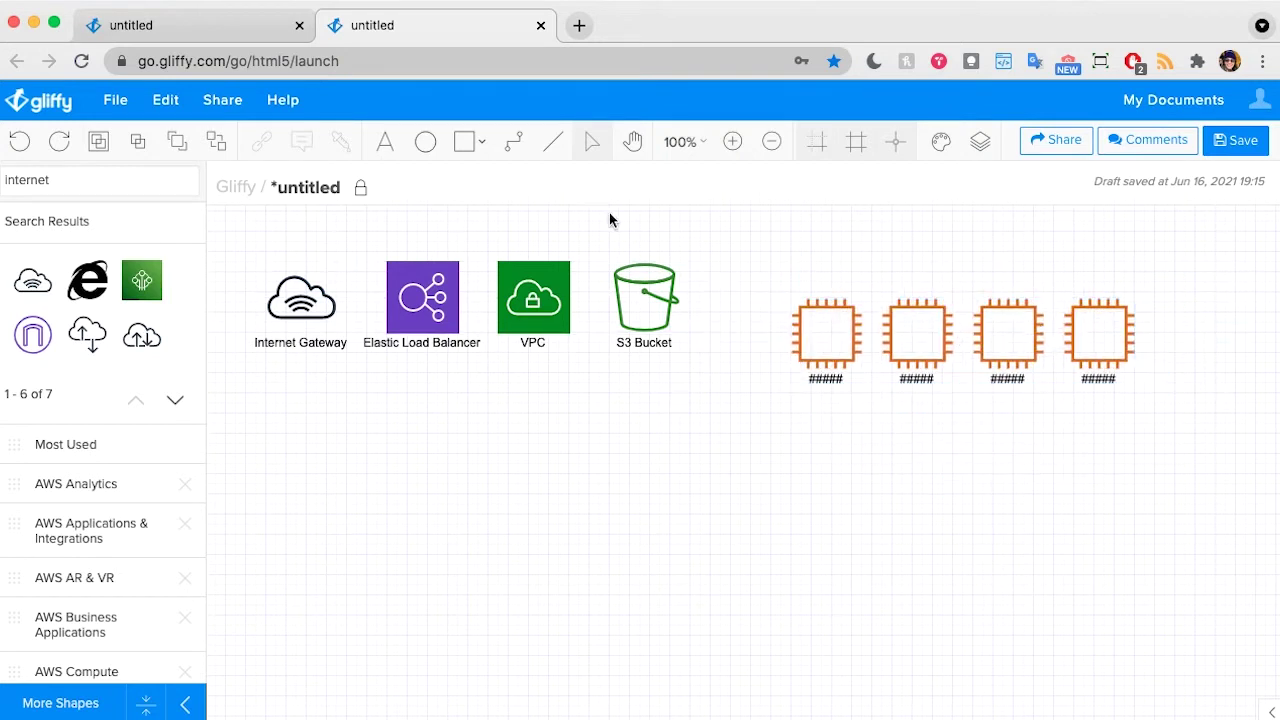
pyautogui.click(464, 141)
pyautogui.moveTo(760, 281); pyautogui.dragTo(1185, 405)
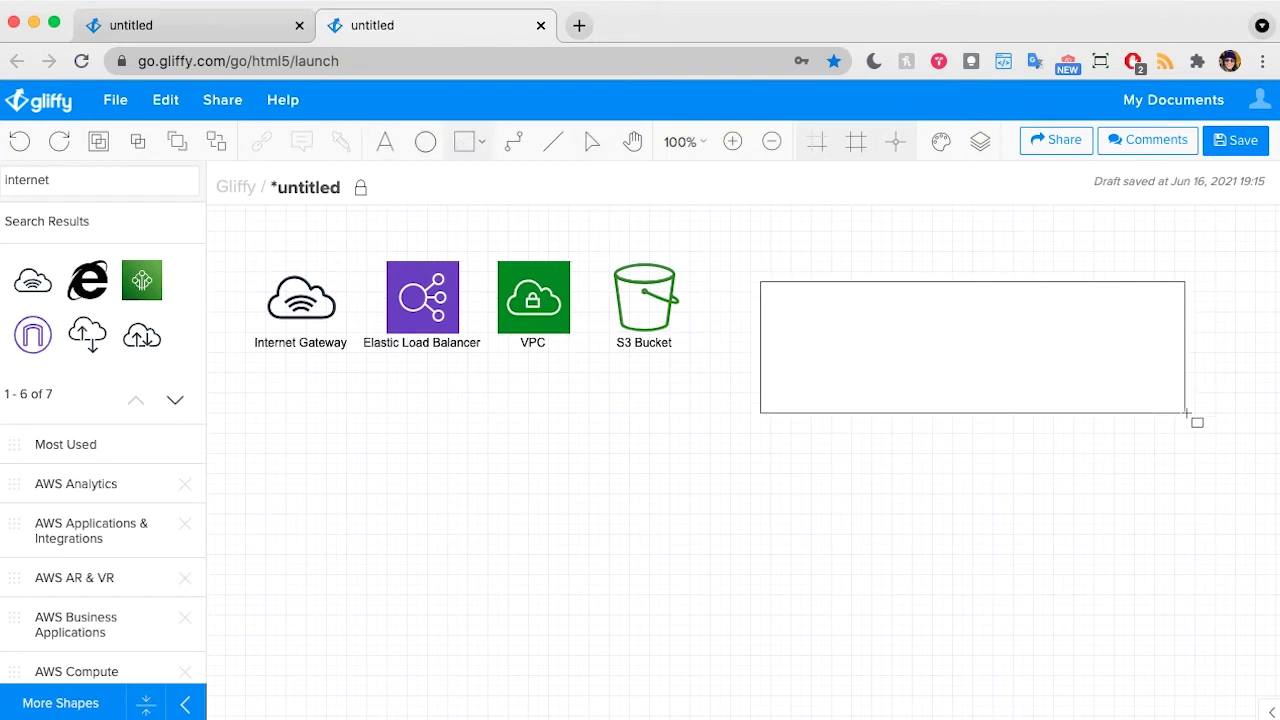
pyautogui.write('S')
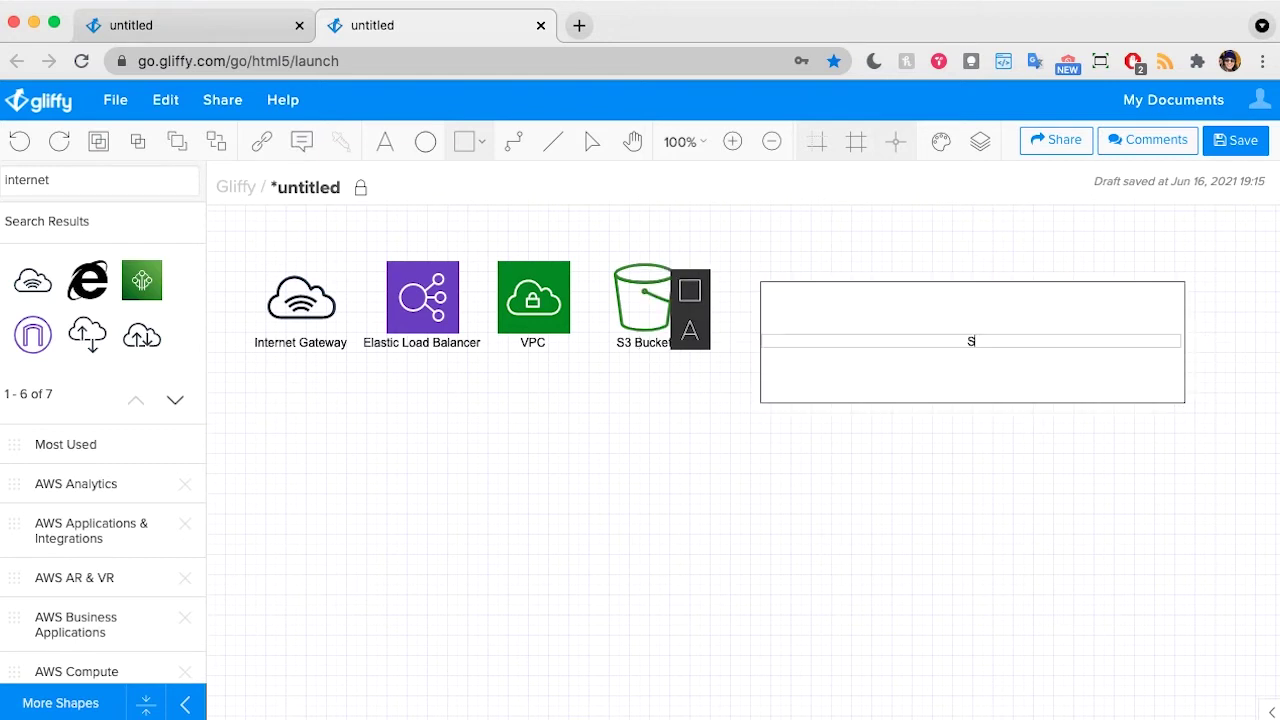
pyautogui.write('ubnet ZZZZZZZZZ')
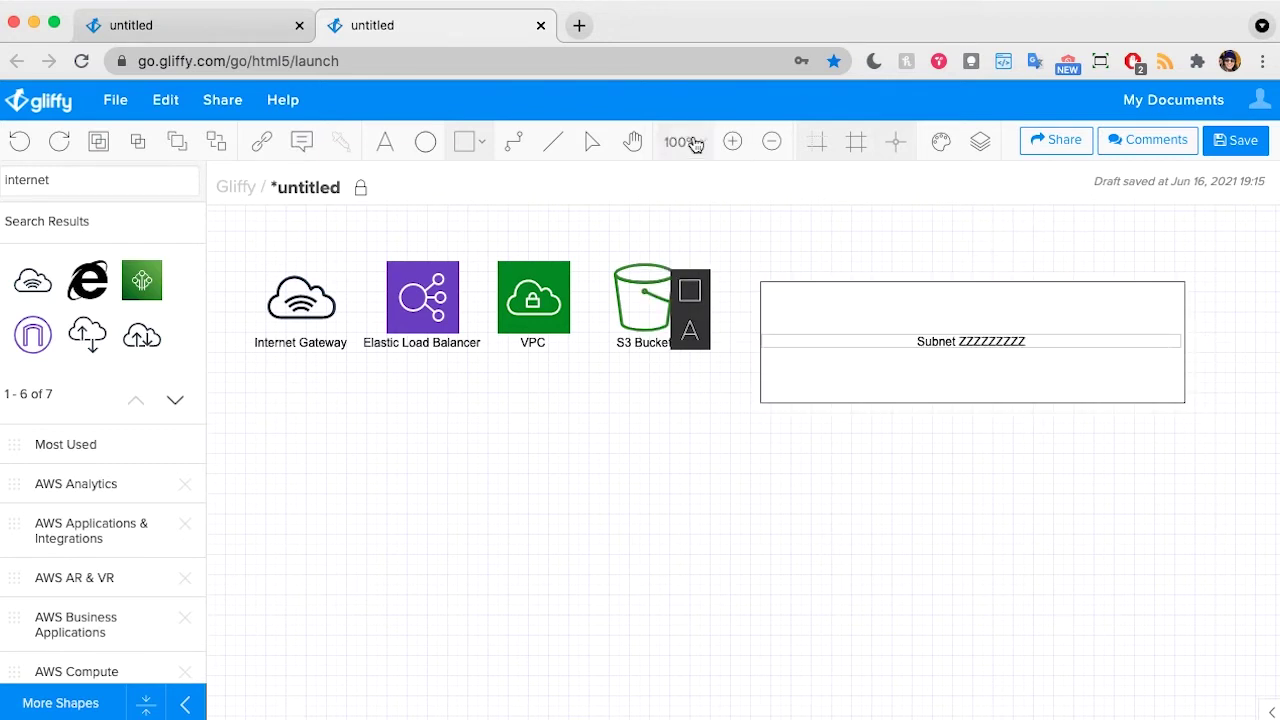
pyautogui.click(598, 147)
# Give the subnet rectangle no fill, a red 3px border, and its label below.
pyautogui.click(988, 338)
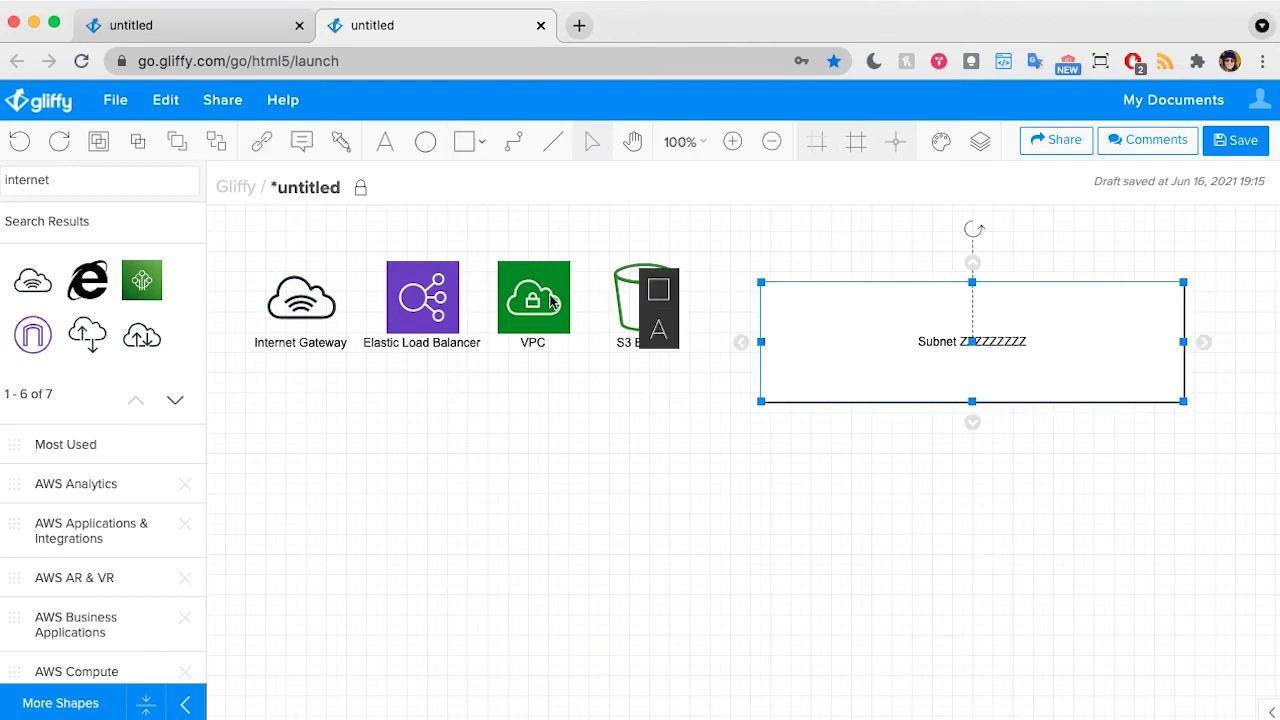
pyautogui.click(658, 290)
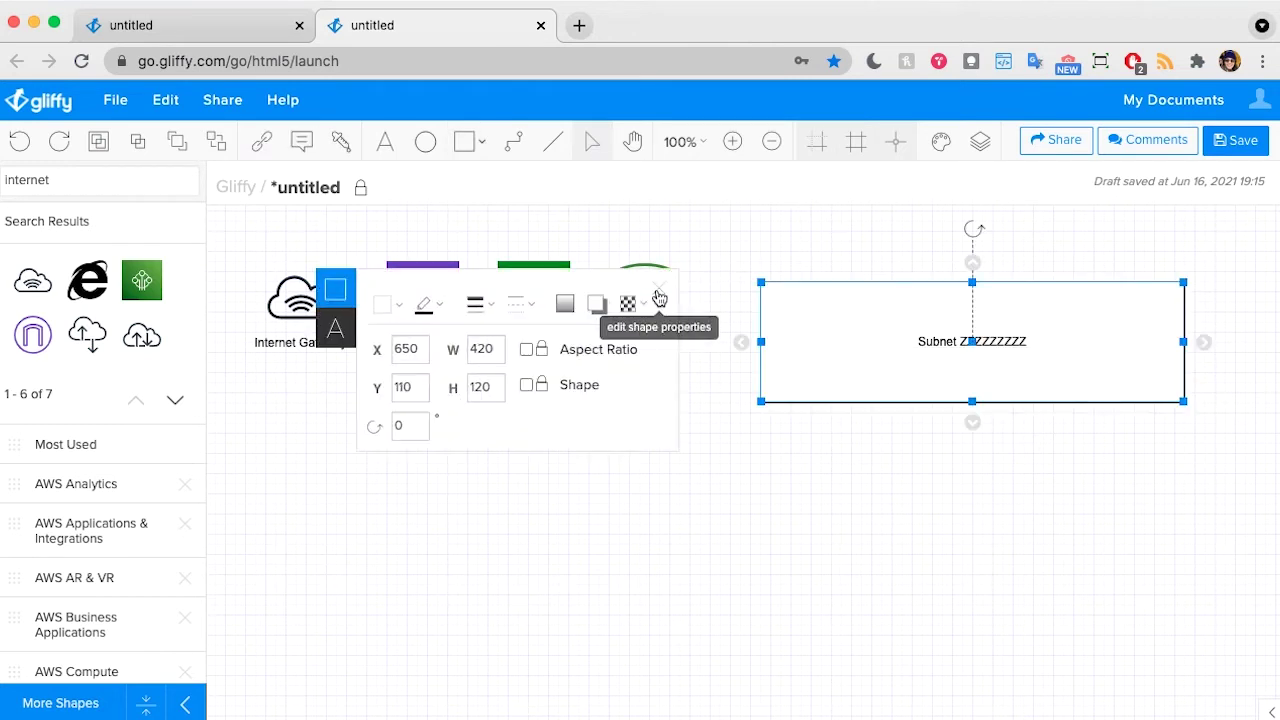
pyautogui.click(403, 307)
pyautogui.click(596, 446)
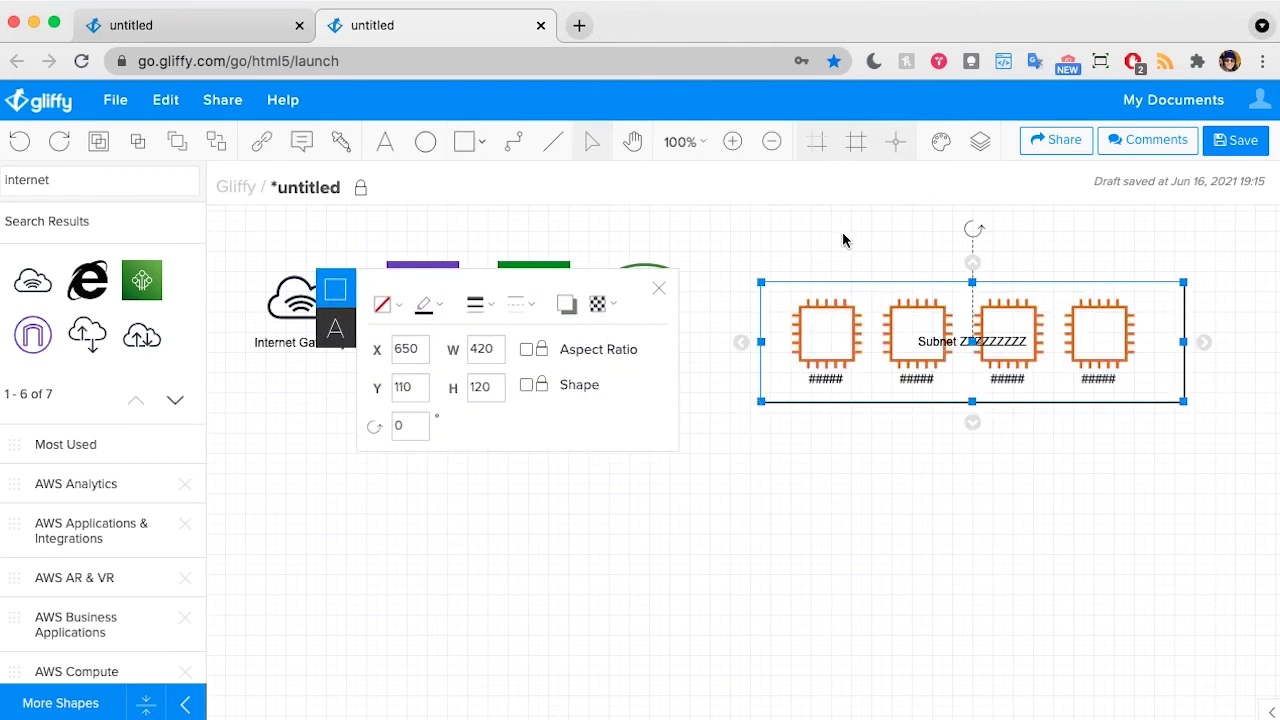
pyautogui.click(438, 308)
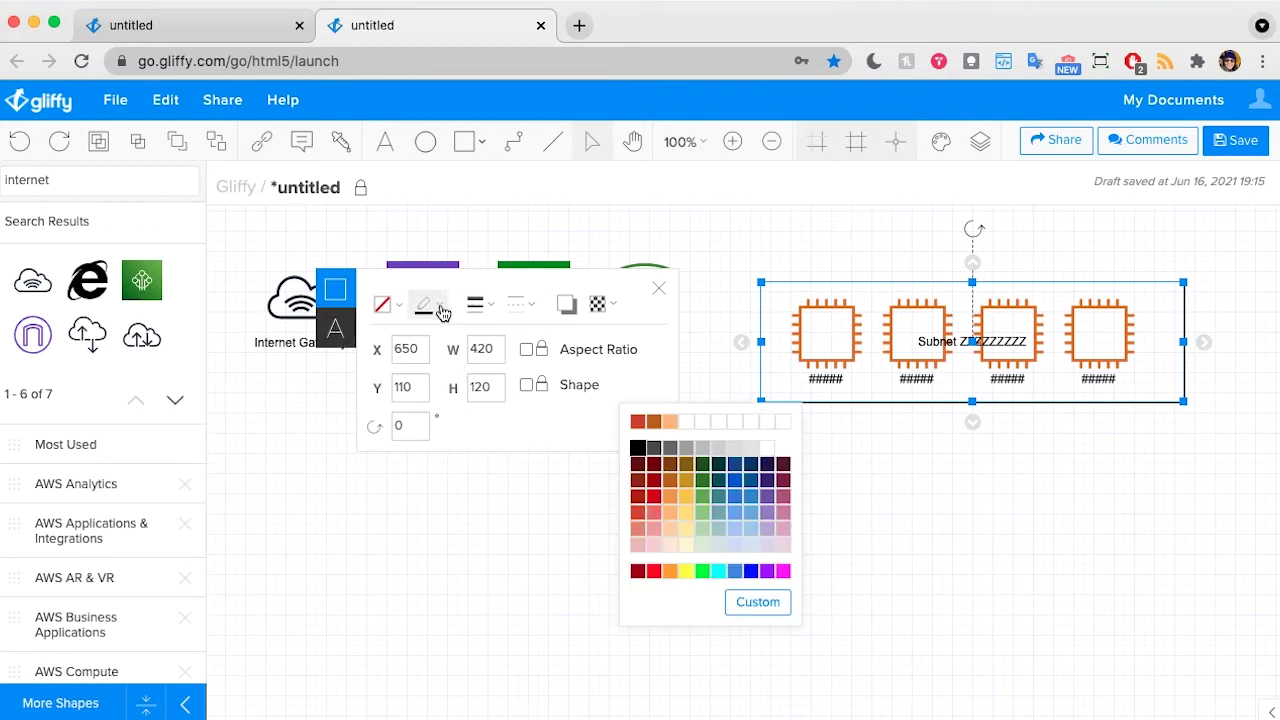
pyautogui.click(640, 422)
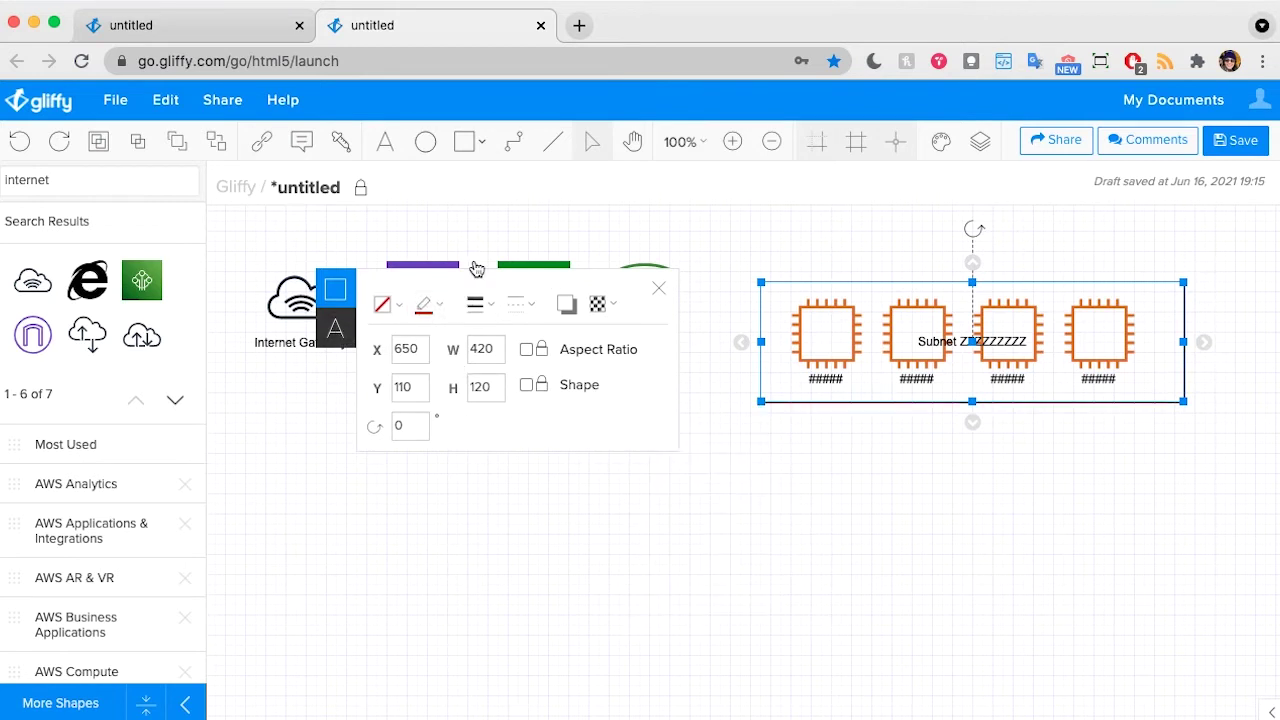
pyautogui.click(478, 303)
pyautogui.click(505, 437)
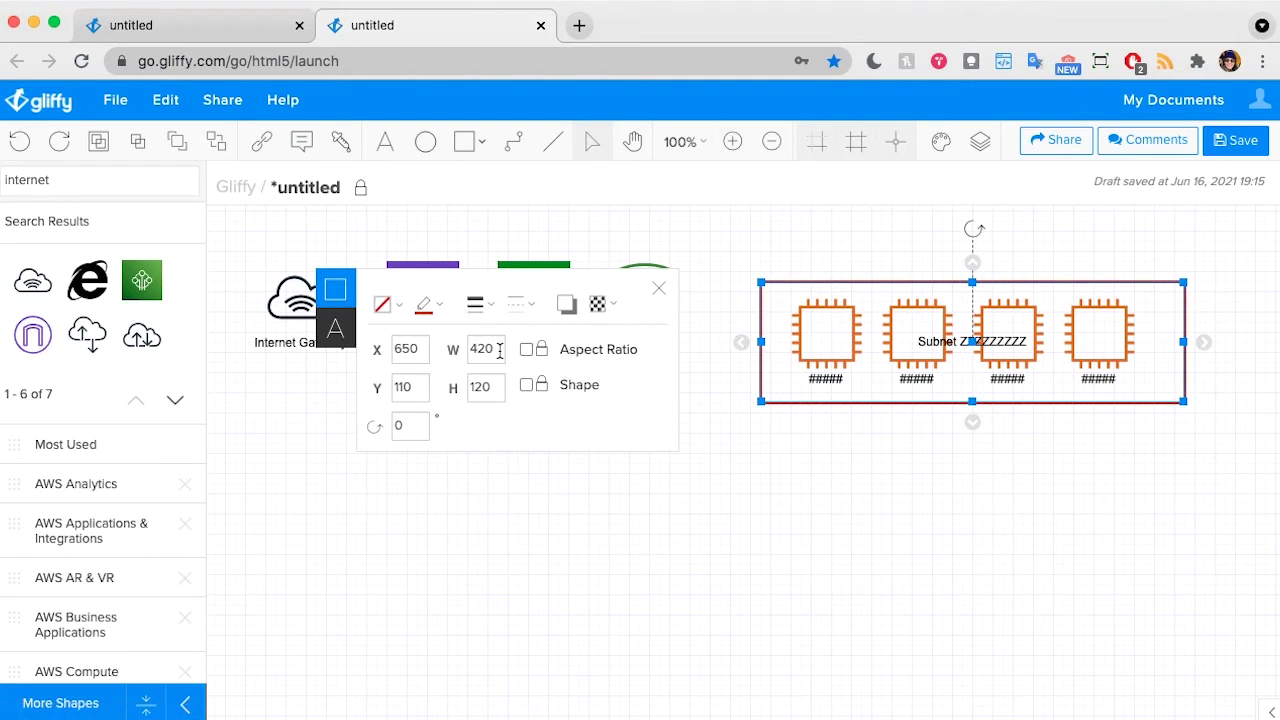
pyautogui.click(335, 328)
pyautogui.click(570, 300)
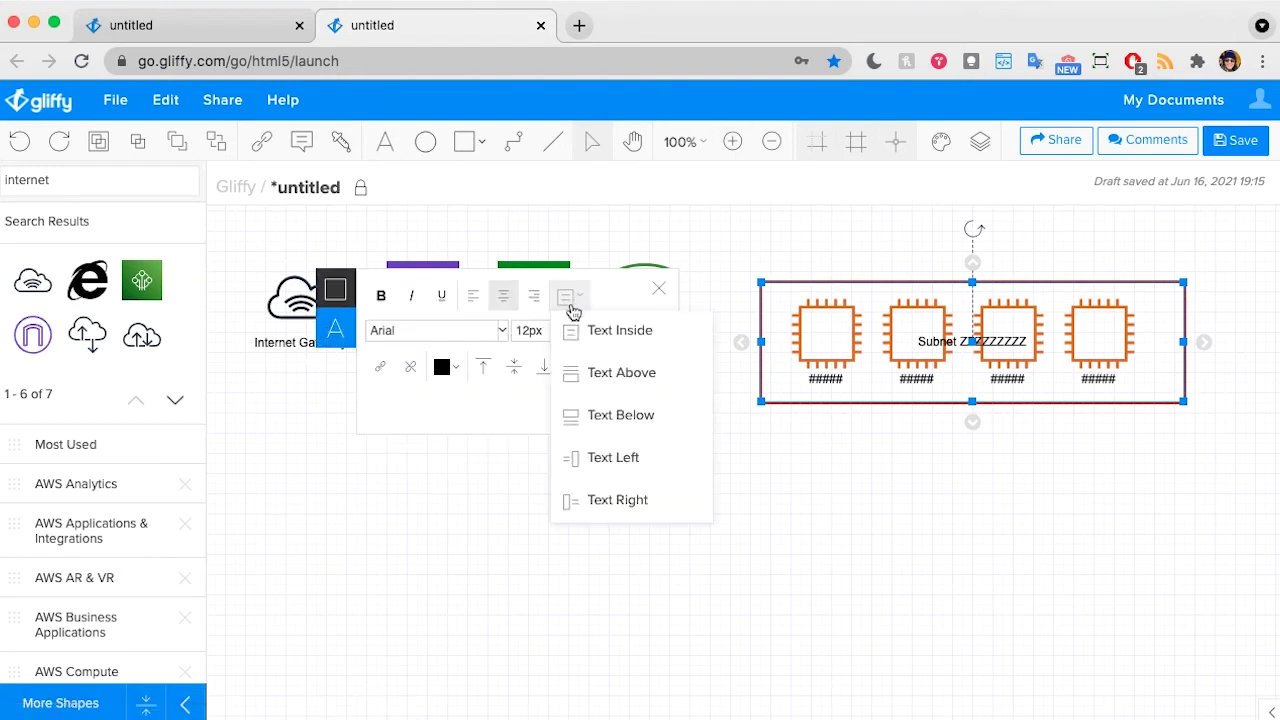
pyautogui.click(602, 415)
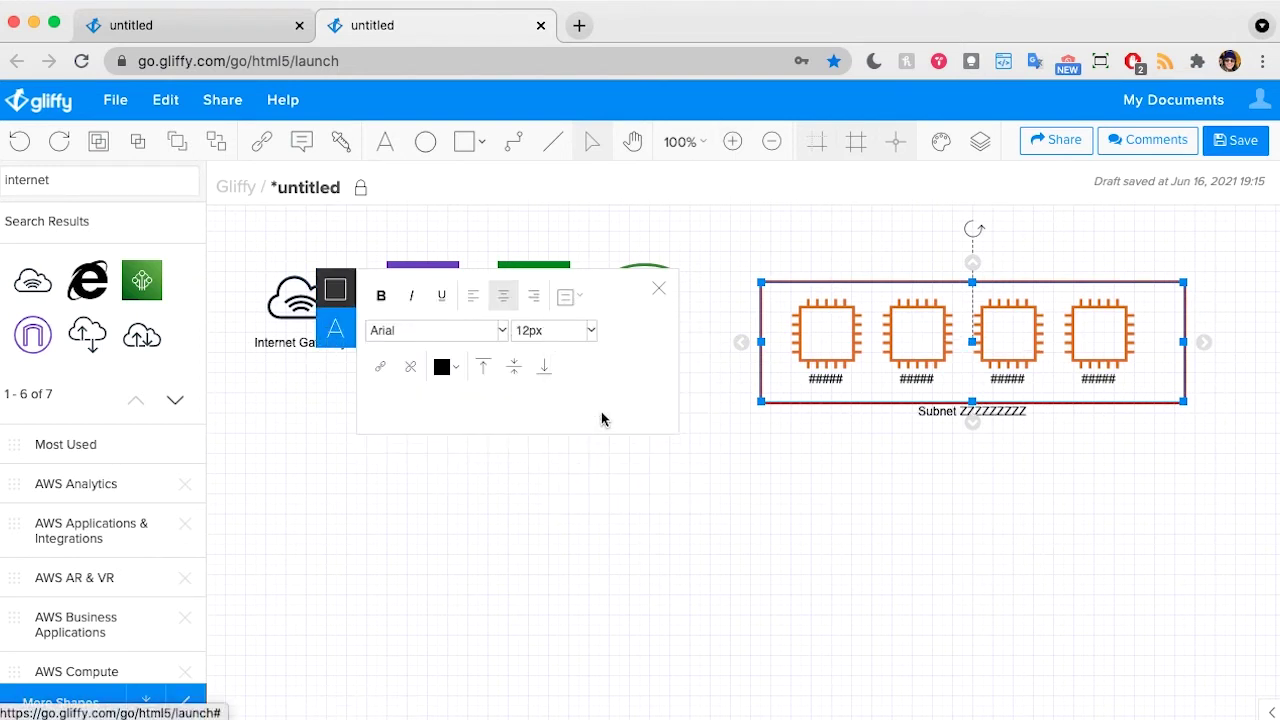
# Duplicate the subnet box with its icons and place the copy below the original.
pyautogui.click(797, 479)
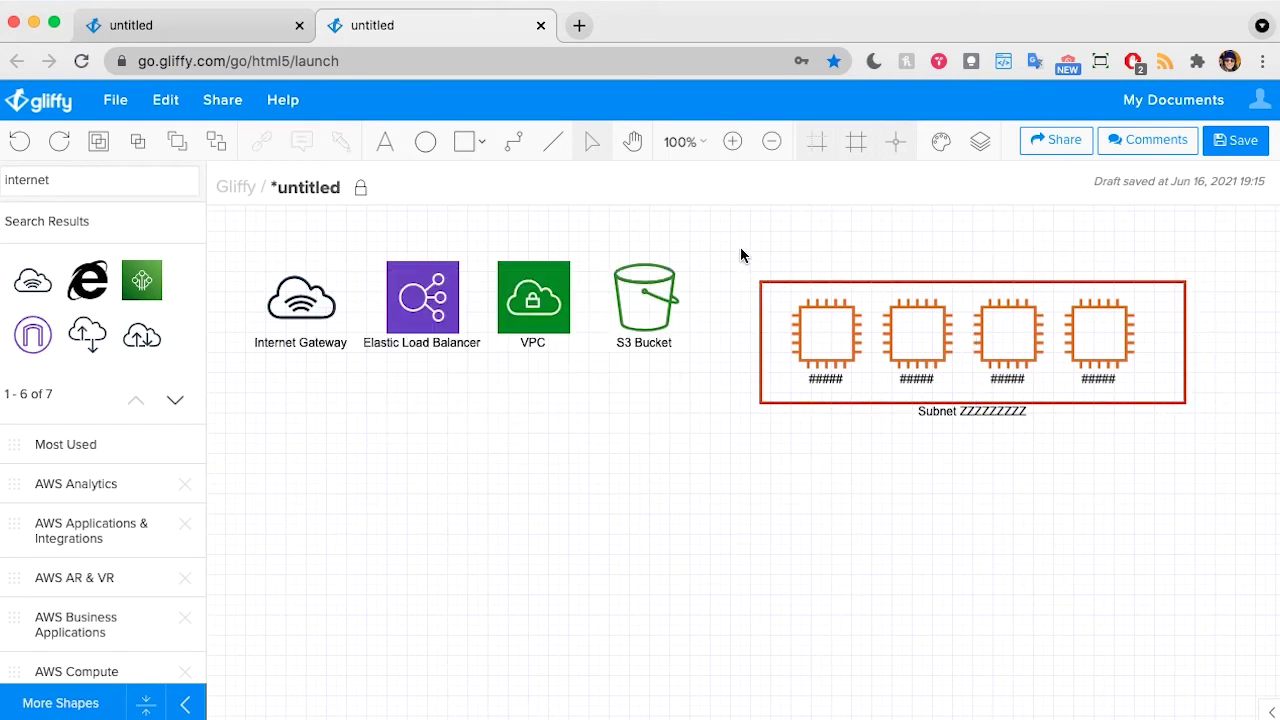
pyautogui.moveTo(741, 248); pyautogui.dragTo(1224, 448)
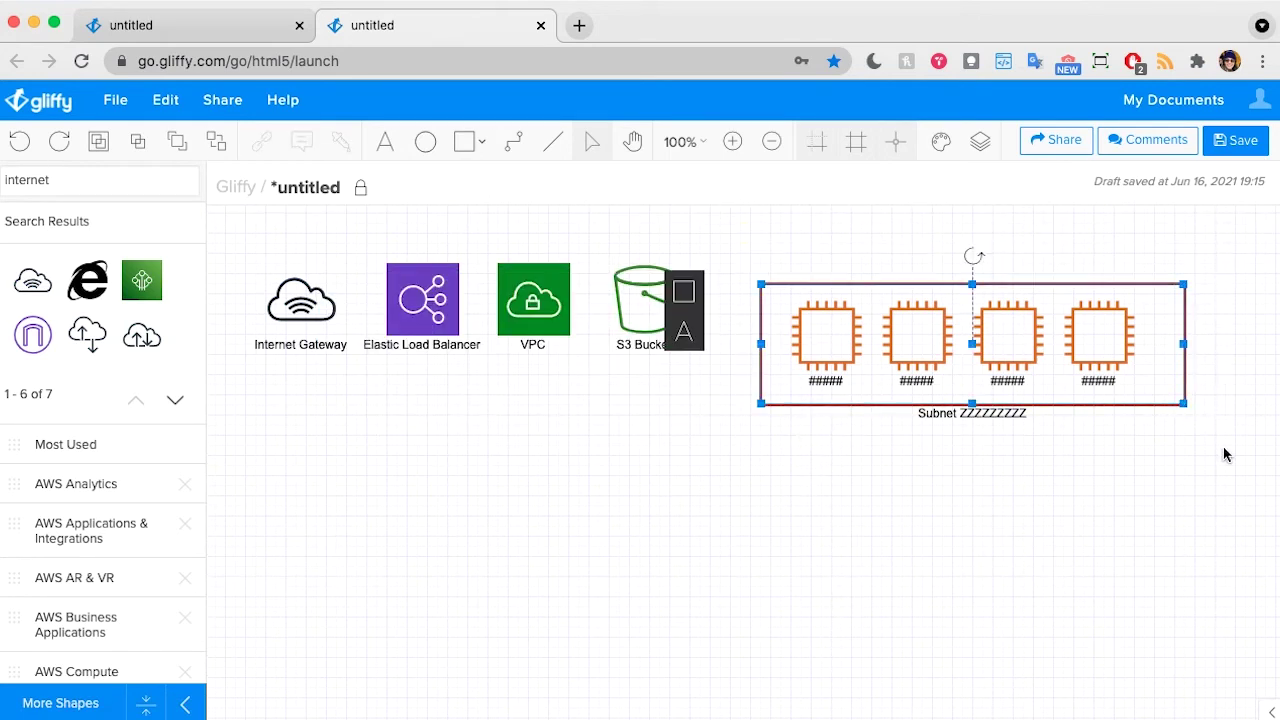
pyautogui.press('super+d')
pyautogui.moveTo(1040, 362); pyautogui.dragTo(1046, 548)
# Marquee-select both Subnet groups and drag them down-right, clear of the icon row.
pyautogui.click(574, 670)
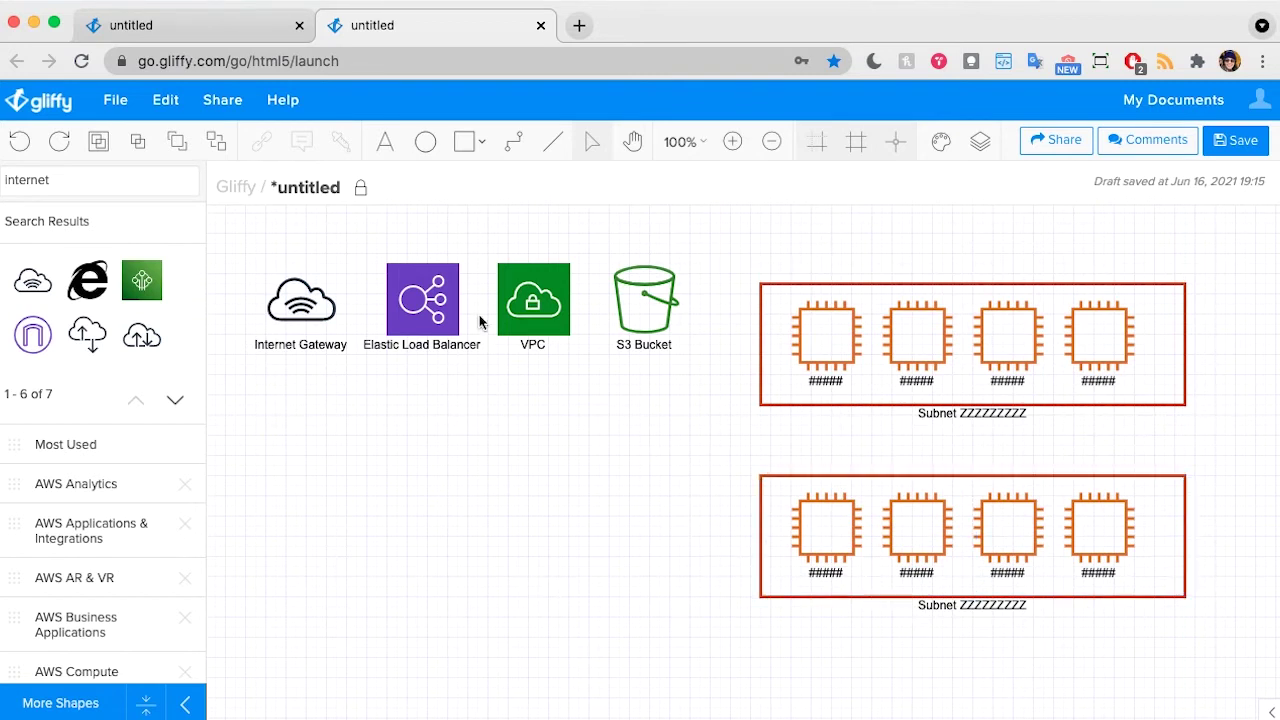
pyautogui.scroll(-2, 483, 520)
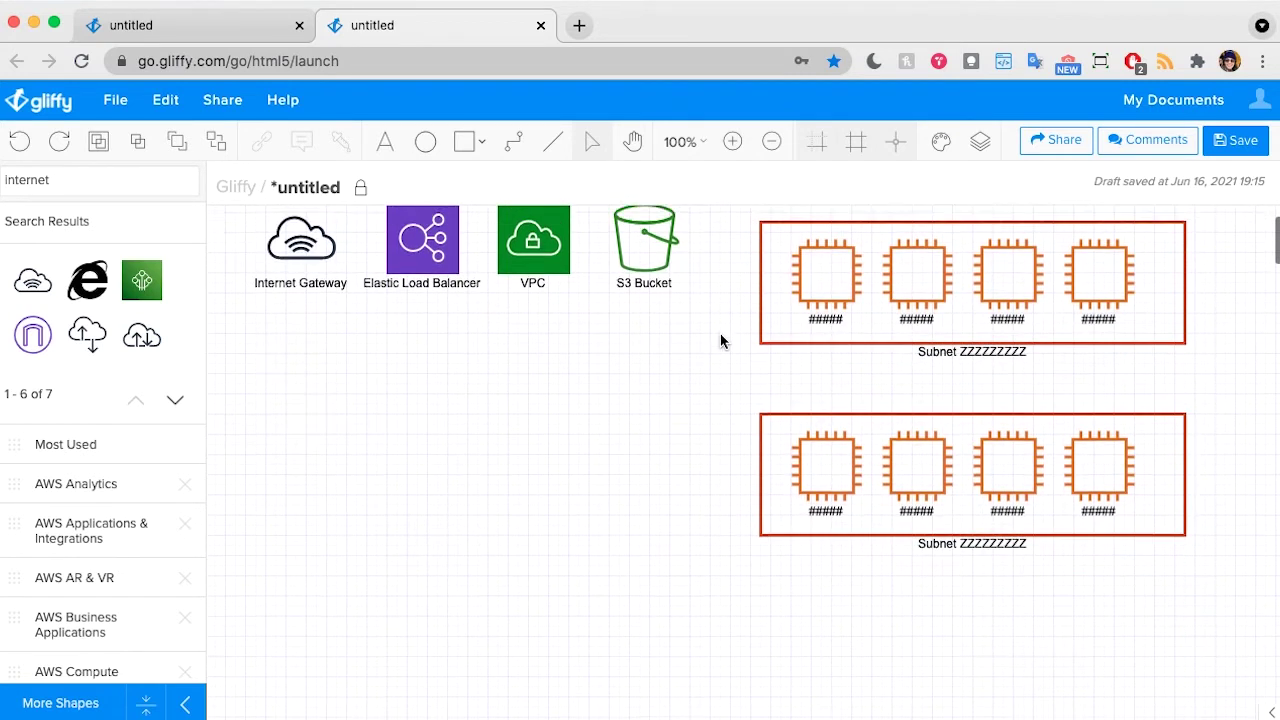
pyautogui.moveTo(728, 222); pyautogui.dragTo(1225, 648)
pyautogui.scroll(-3, 1127, 594)
pyautogui.moveTo(1030, 421); pyautogui.dragTo(1076, 522)
pyautogui.click(679, 592)
# Check the four icons in the top subnet, then deselect and return to shape search.
pyautogui.scroll(3, 679, 592)
pyautogui.hscroll(-2, 679, 592)
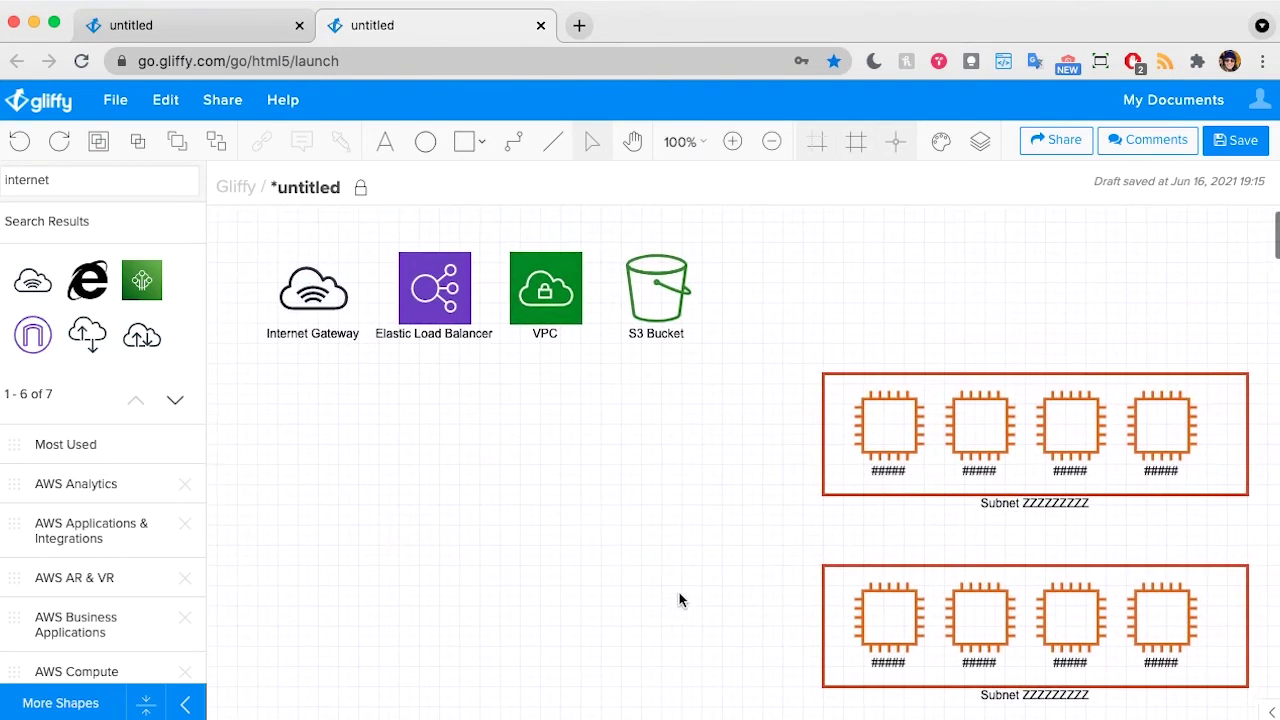
pyautogui.scroll(-1, 679, 600)
pyautogui.hscroll(1, 679, 600)
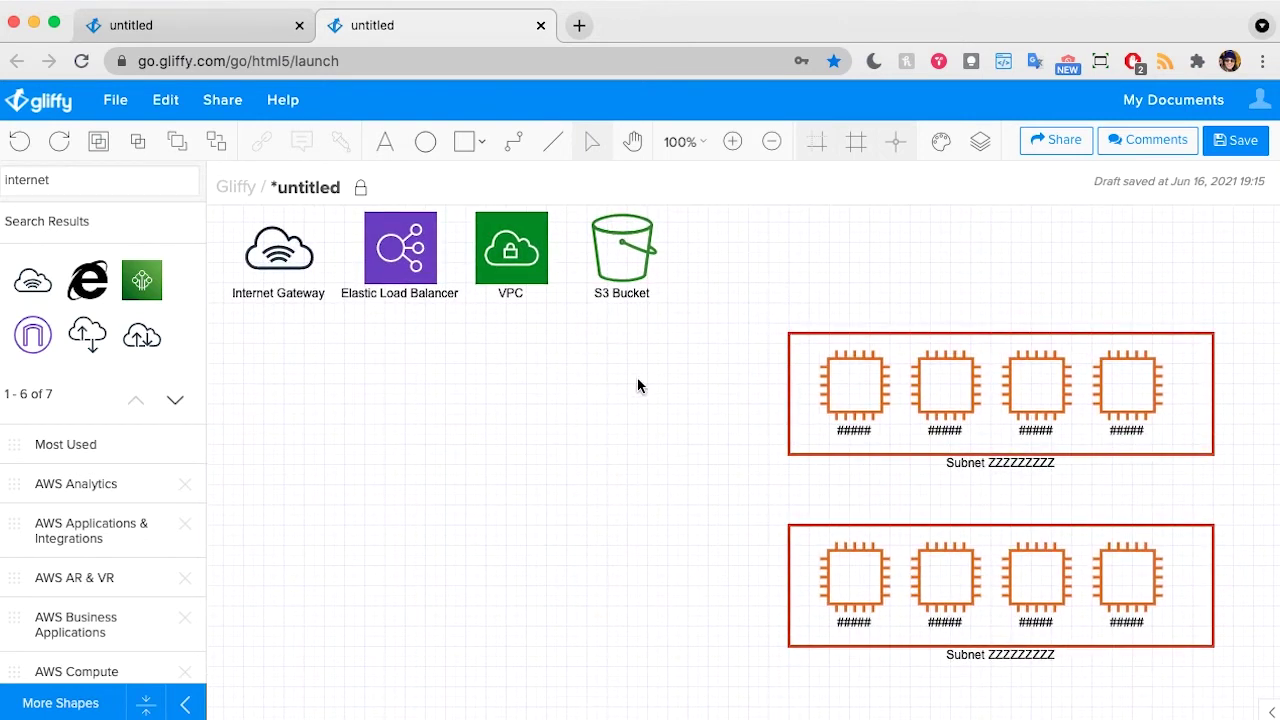
pyautogui.click(828, 396)
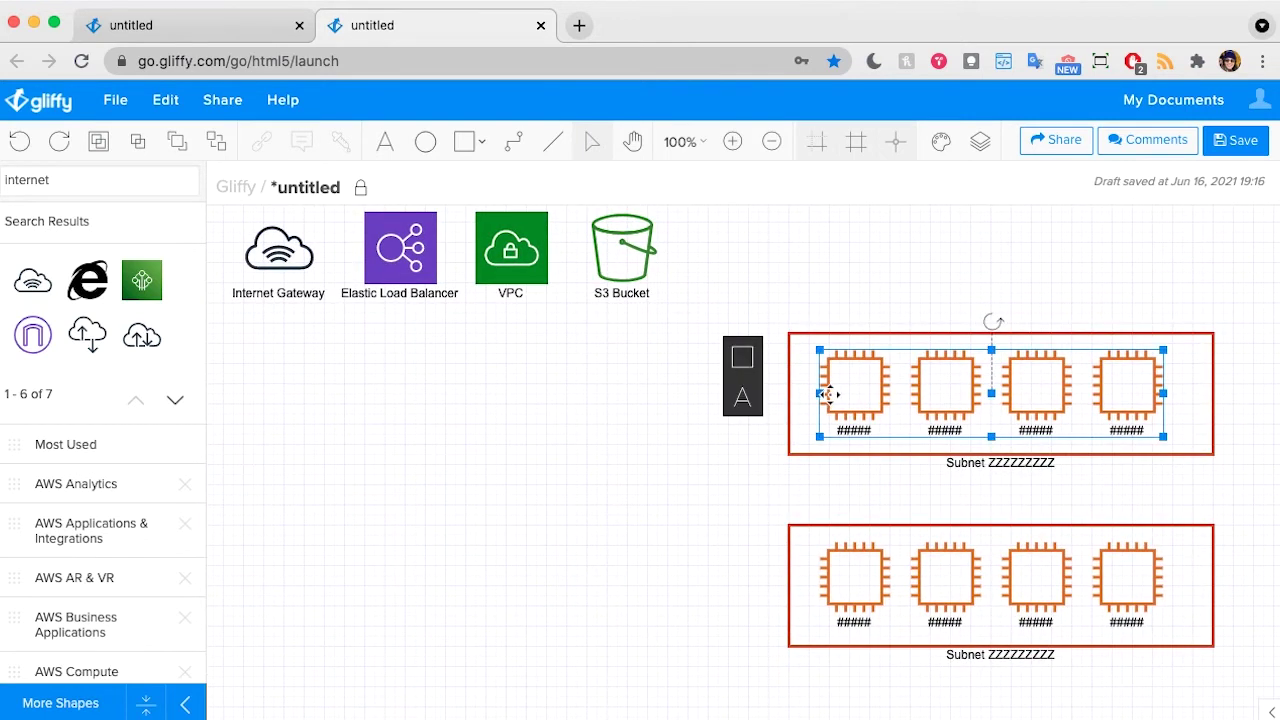
pyautogui.click(691, 400)
pyautogui.click(67, 179)
# Place an EC2 Instance icon left of the top subnet and label it ######.
pyautogui.press('super+a')
pyautogui.write('intan')
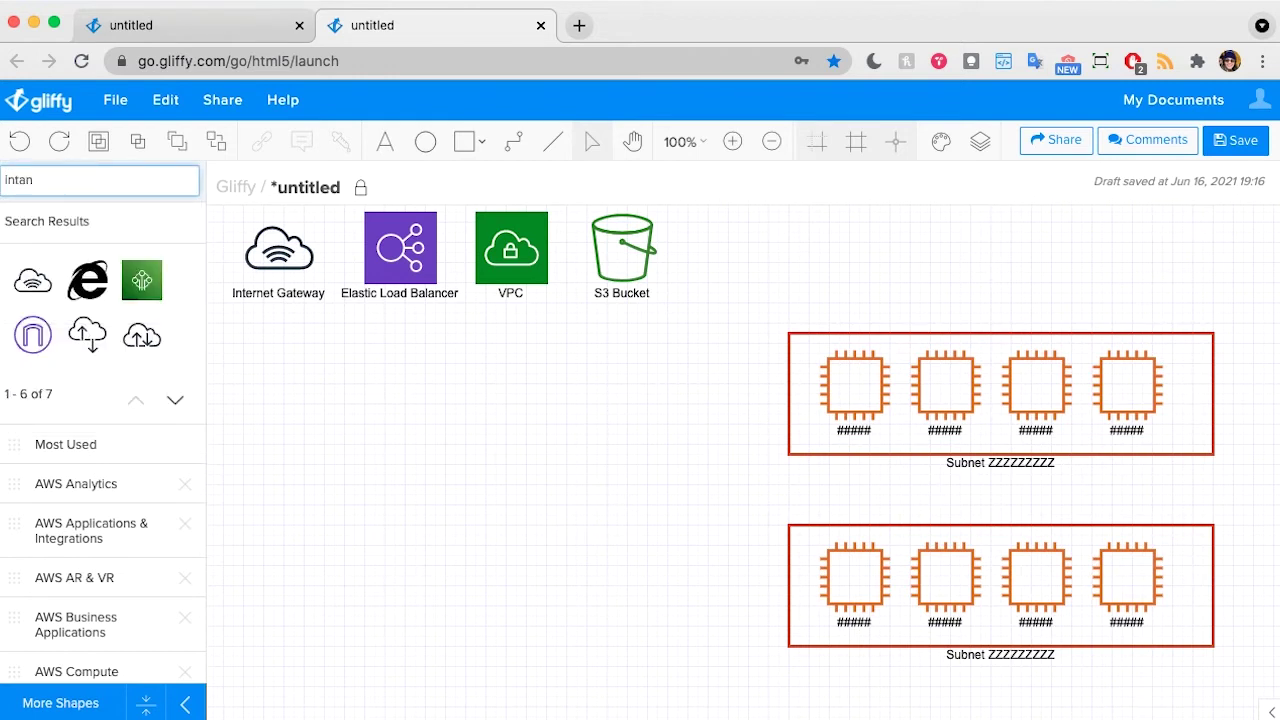
pyautogui.click(60, 220)
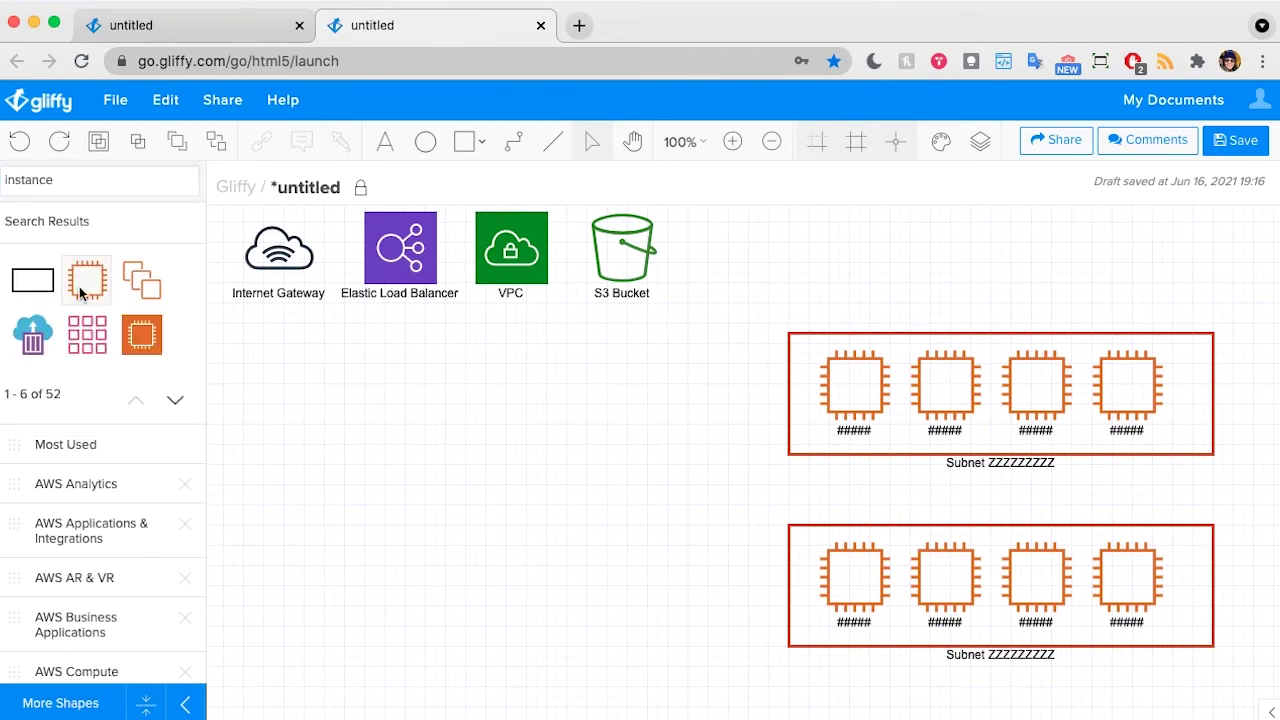
pyautogui.moveTo(82, 286); pyautogui.dragTo(660, 354)
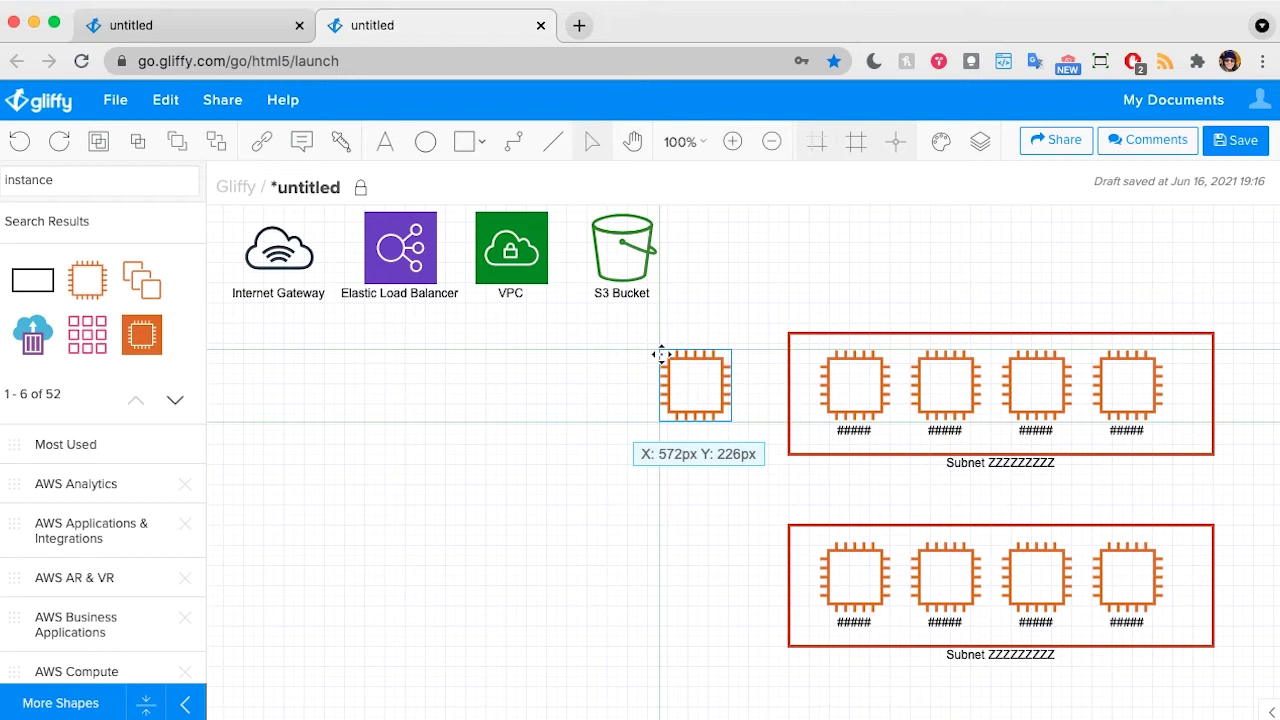
pyautogui.moveTo(660, 354); pyautogui.dragTo(664, 361)
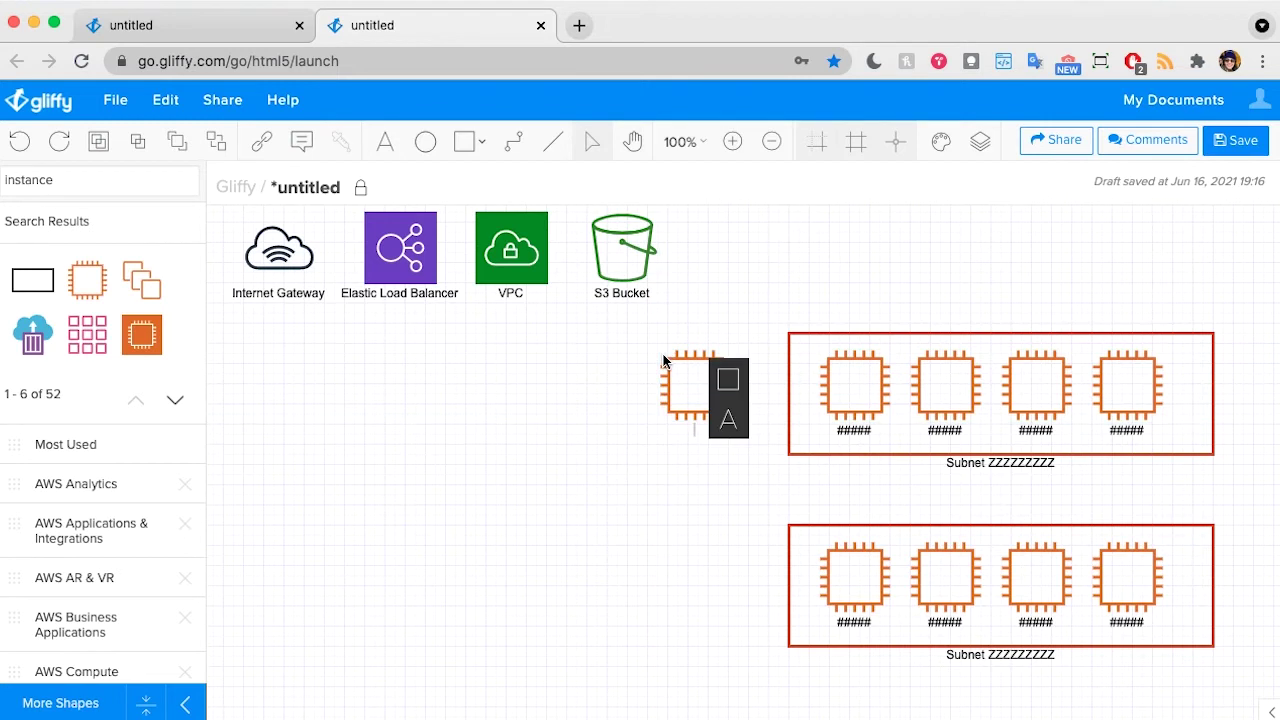
pyautogui.write('######')
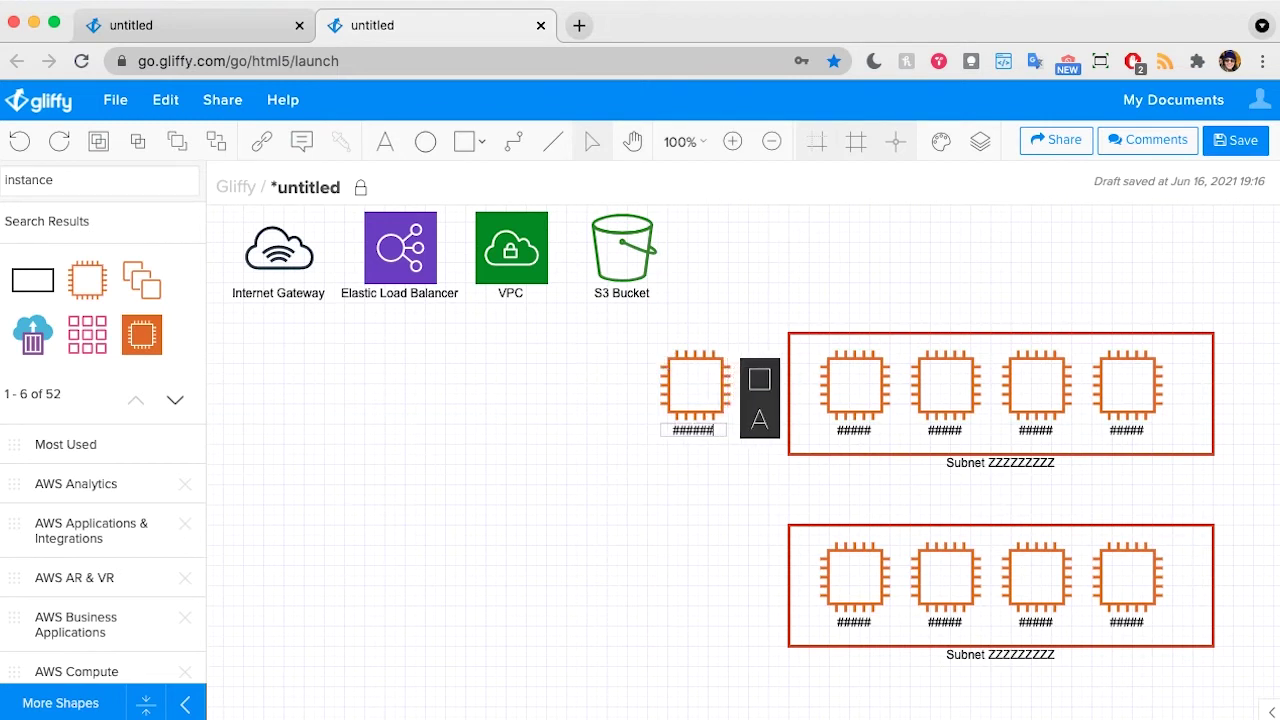
pyautogui.click(602, 518)
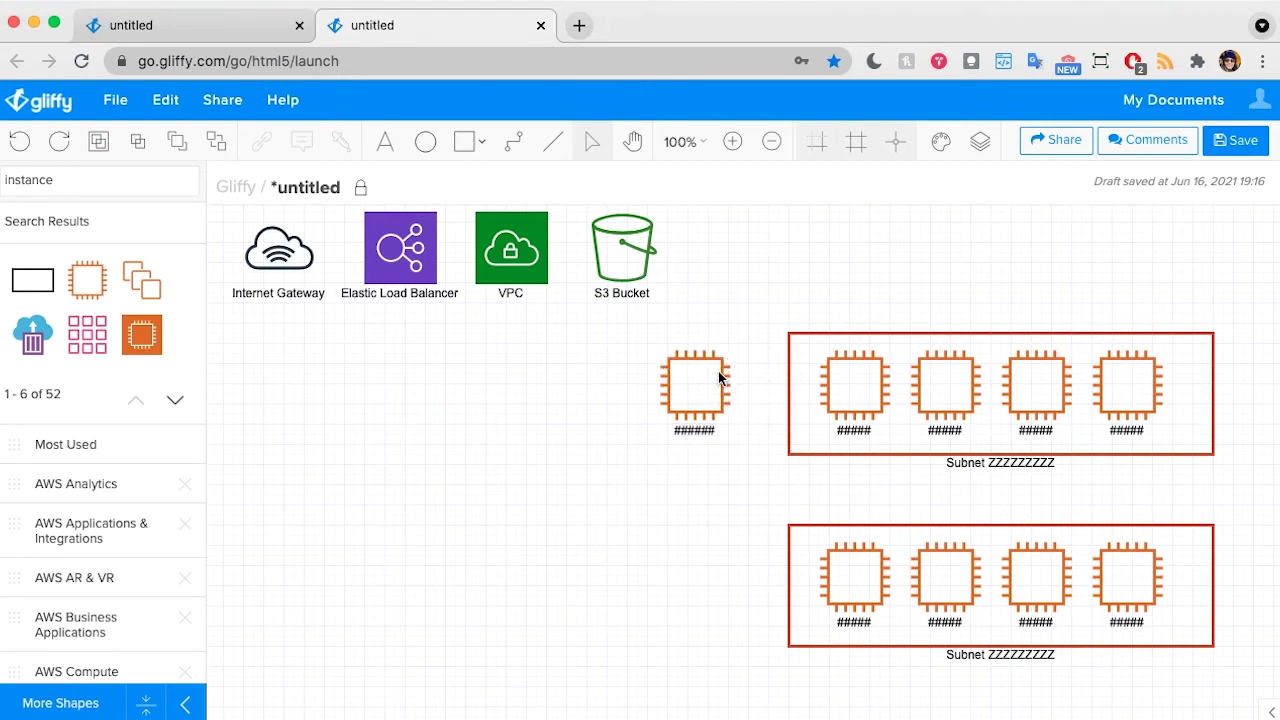
pyautogui.click(464, 141)
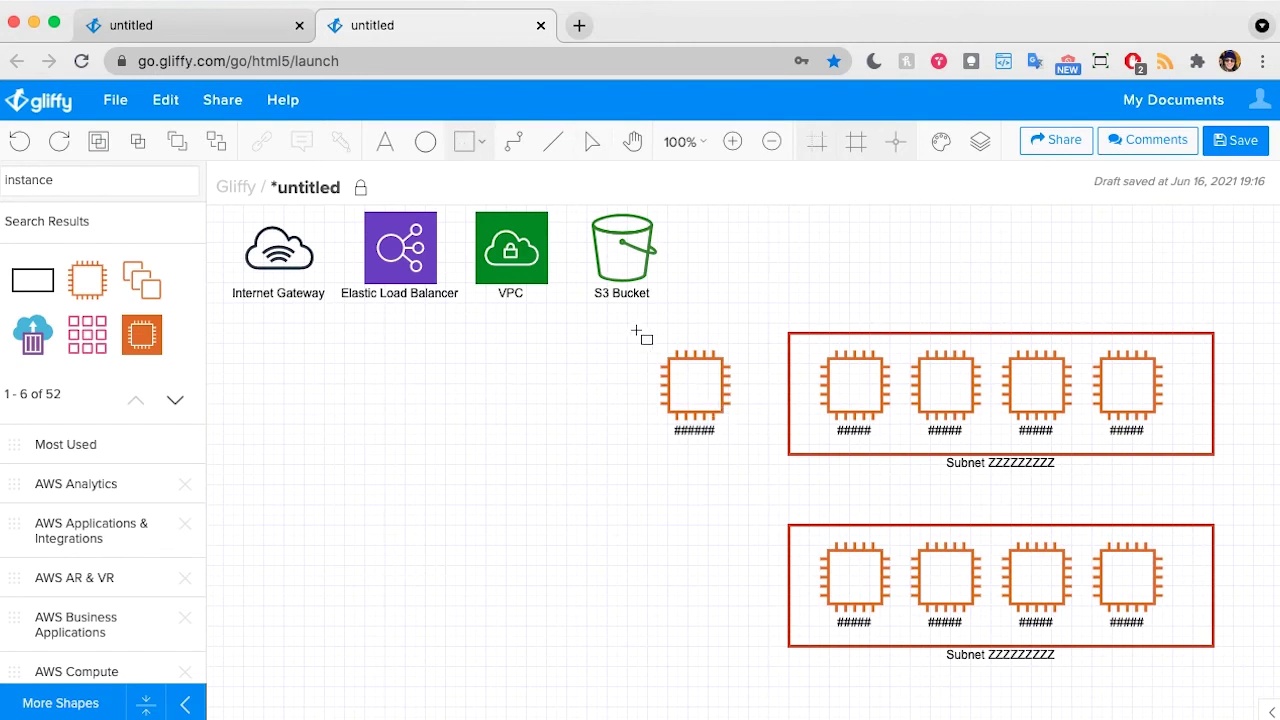
# Draw an unfilled rectangle with a red 3px border around the lone instance icon.
pyautogui.moveTo(752, 335)
pyautogui.mouseDown()
pyautogui.moveTo(649, 449)
pyautogui.moveTo(607, 454)
pyautogui.mouseUp()
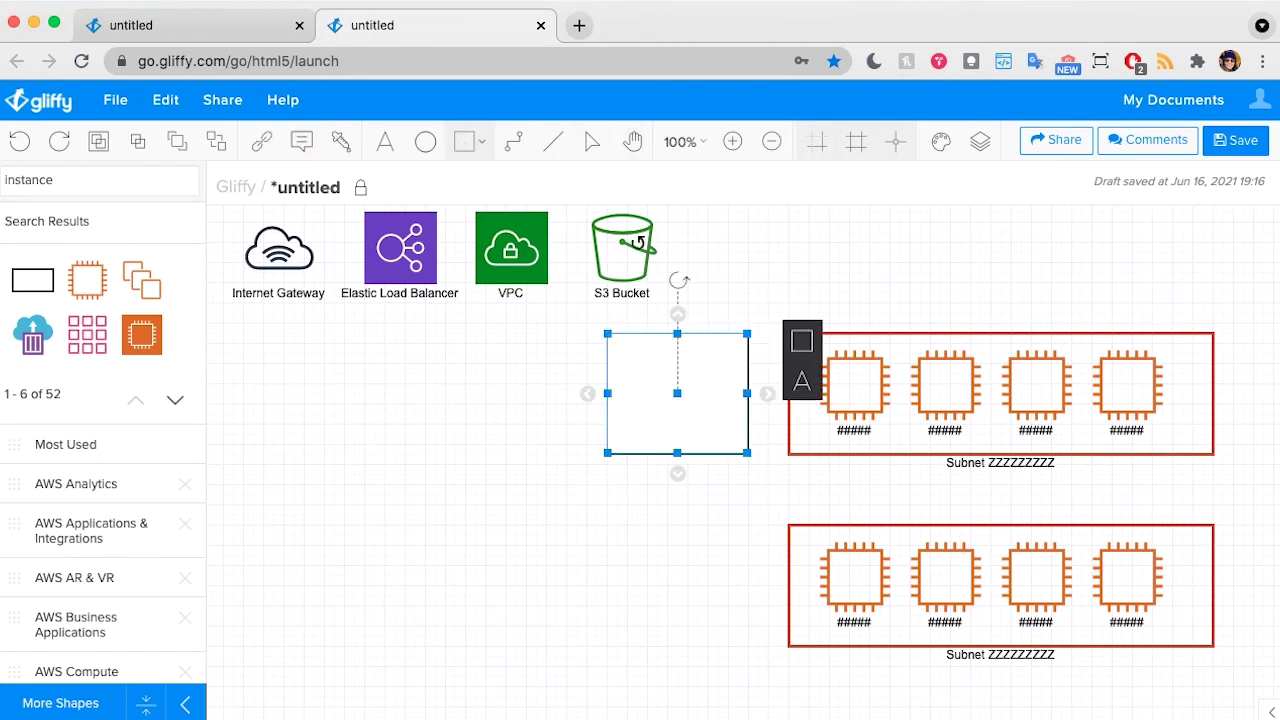
pyautogui.click(803, 341)
pyautogui.click(856, 358)
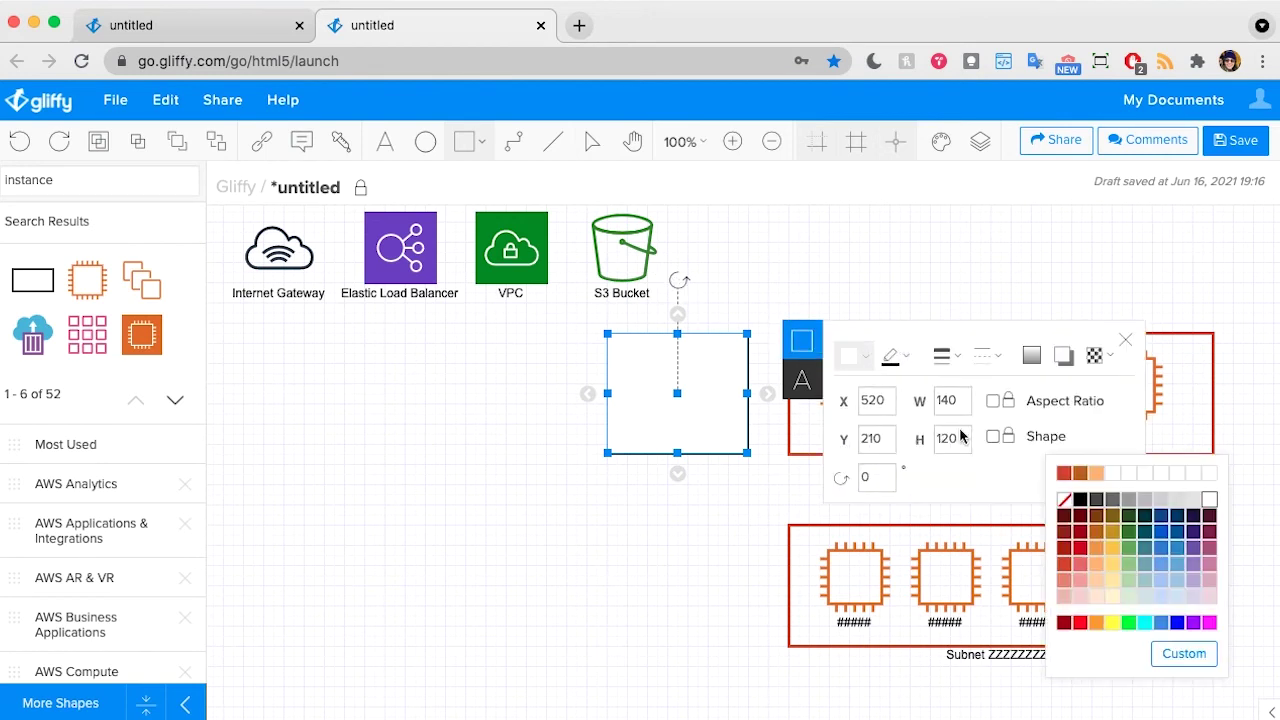
pyautogui.click(1068, 500)
pyautogui.click(897, 362)
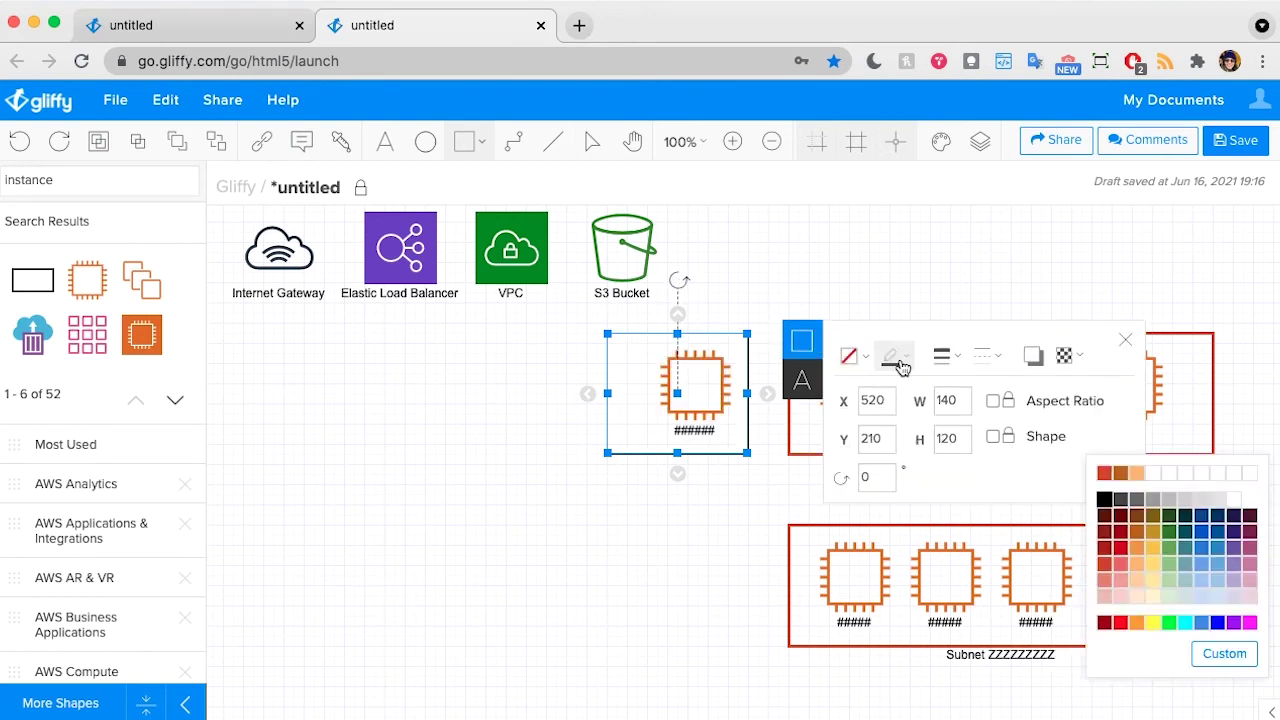
pyautogui.click(1104, 474)
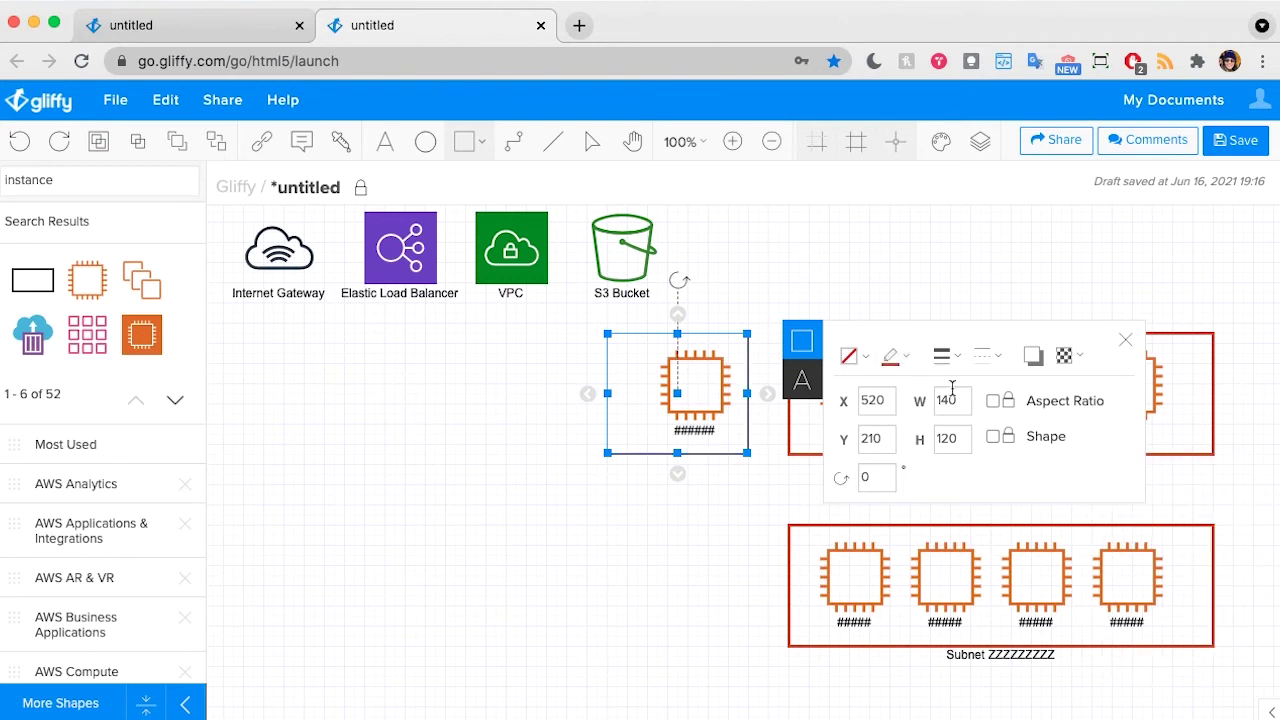
pyautogui.click(945, 357)
pyautogui.click(986, 500)
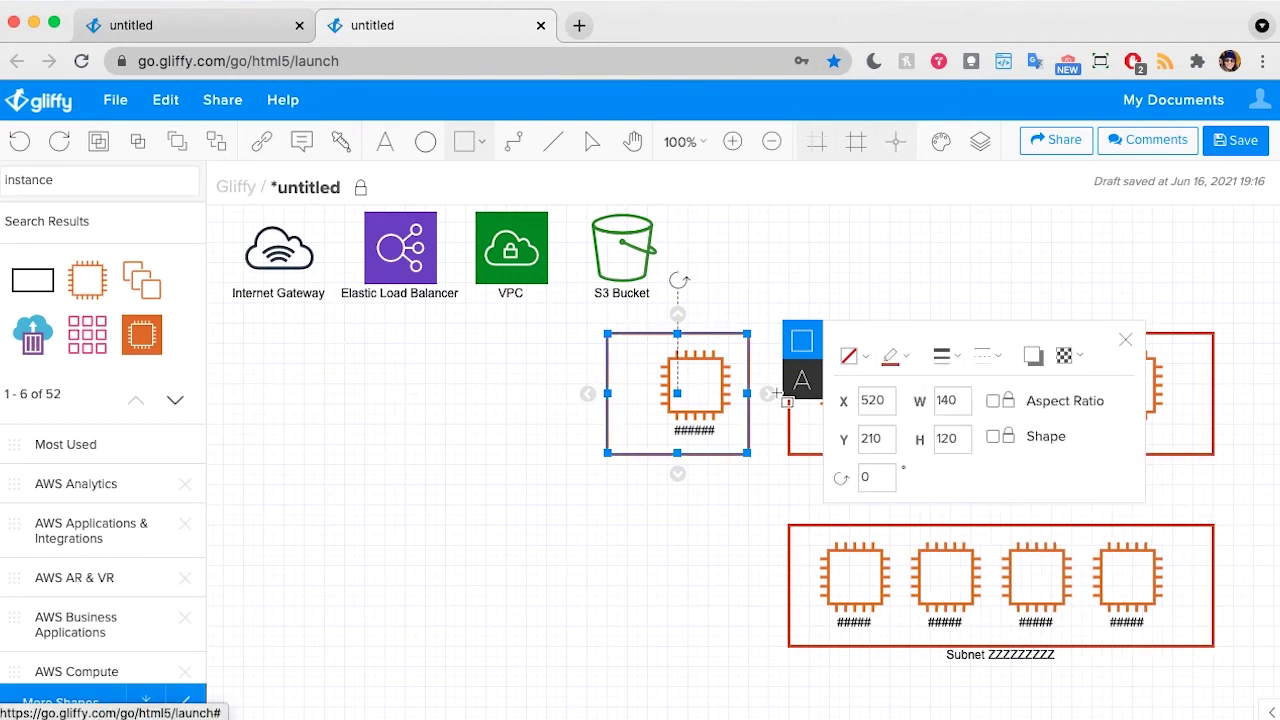
pyautogui.click(806, 386)
pyautogui.click(801, 344)
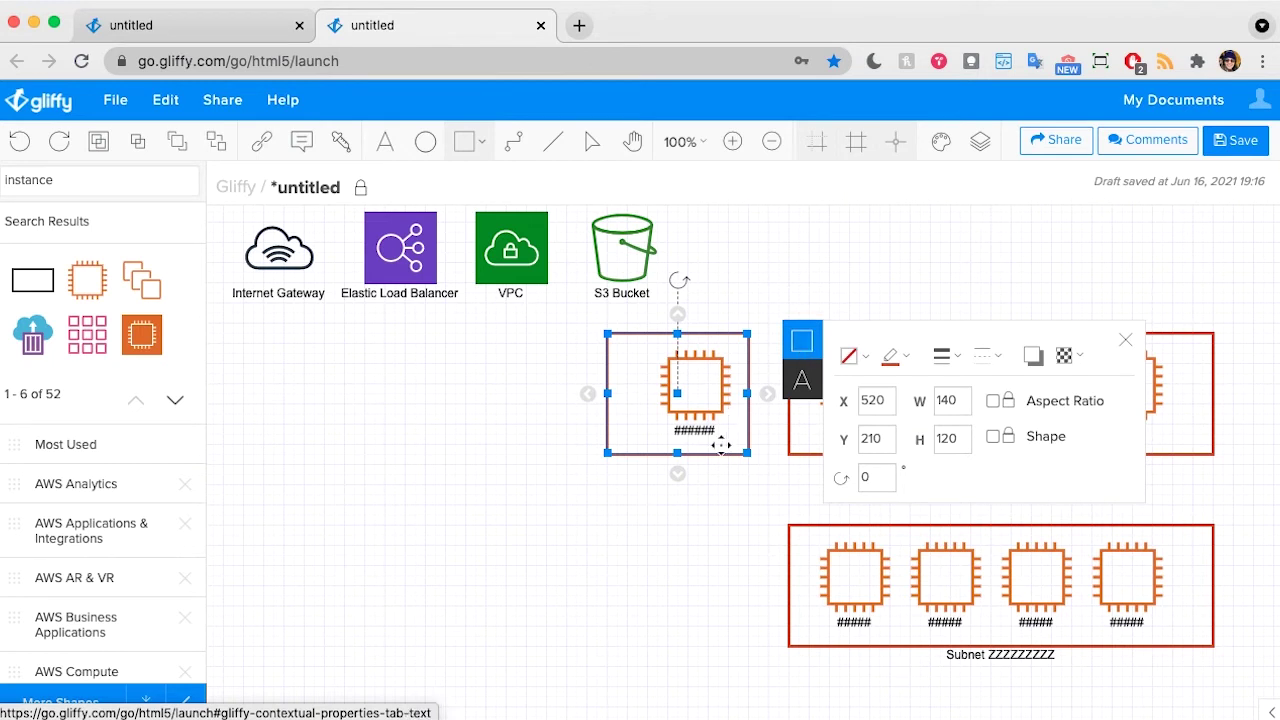
# Label the rectangle 'Subnet YYYYYYYY' and place the label below the box.
pyautogui.write('Subnet Y')
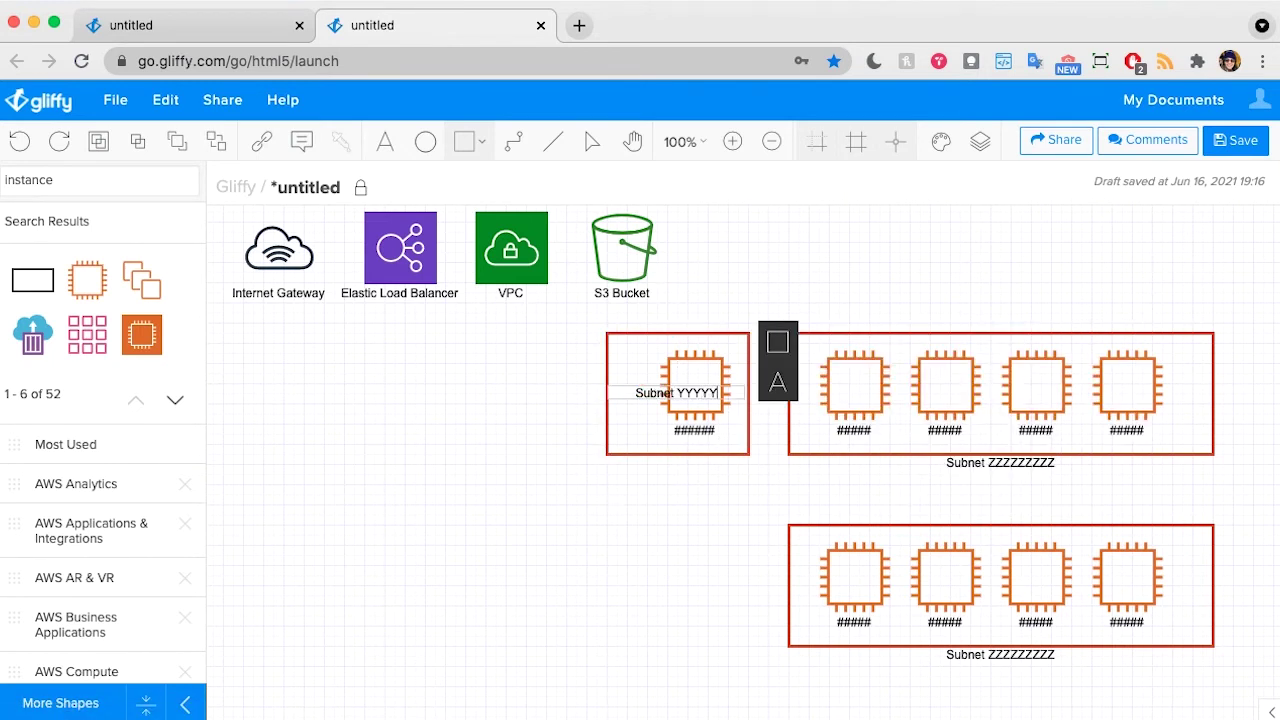
pyautogui.write('YYY')
pyautogui.click(778, 382)
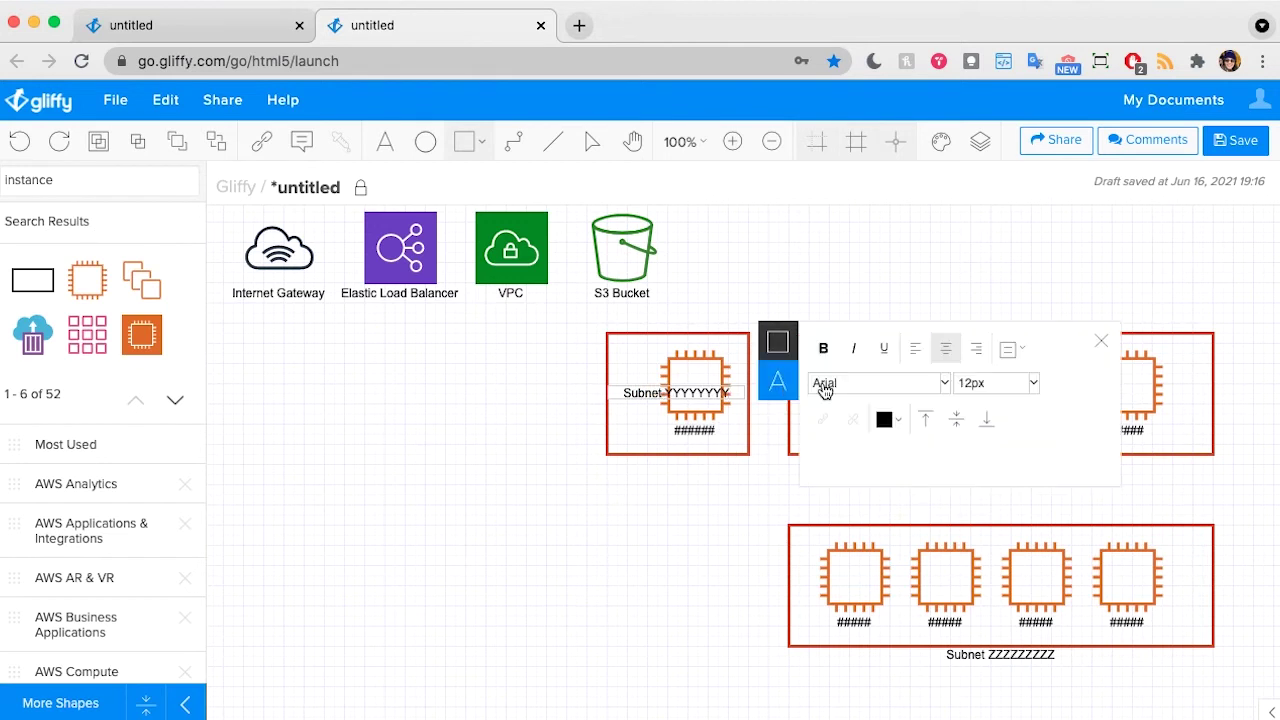
pyautogui.click(1012, 349)
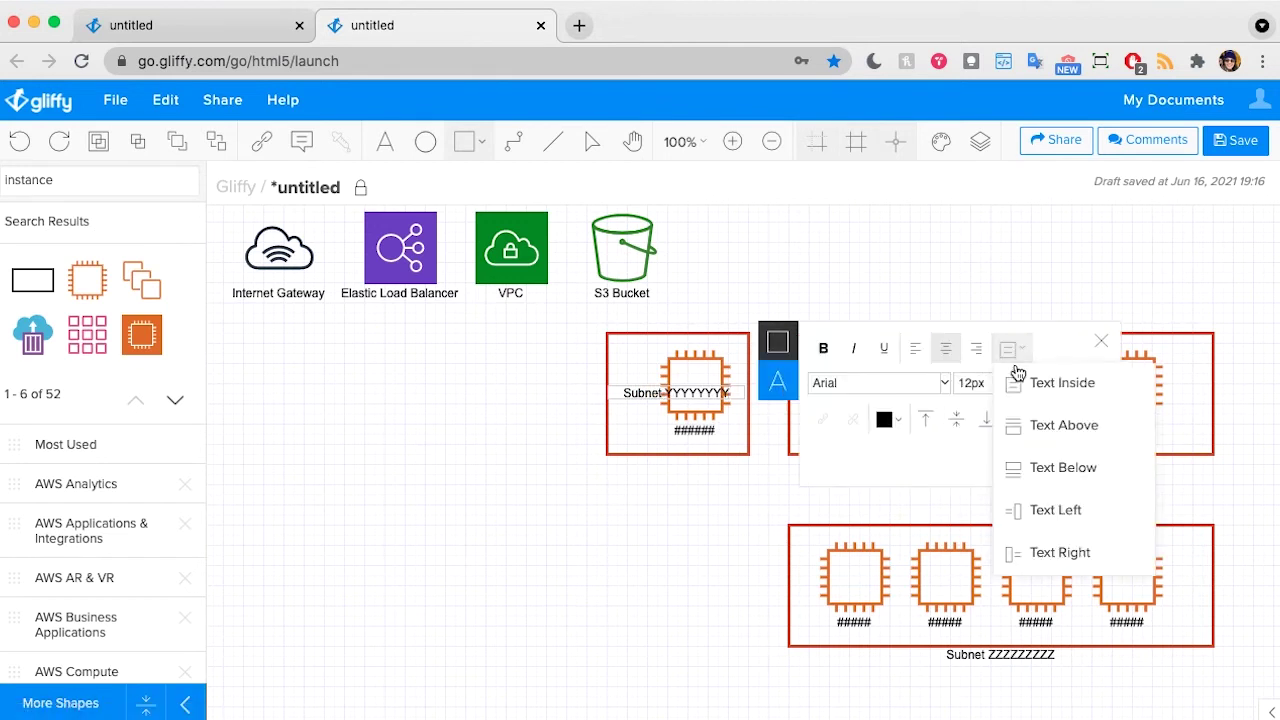
pyautogui.click(1040, 467)
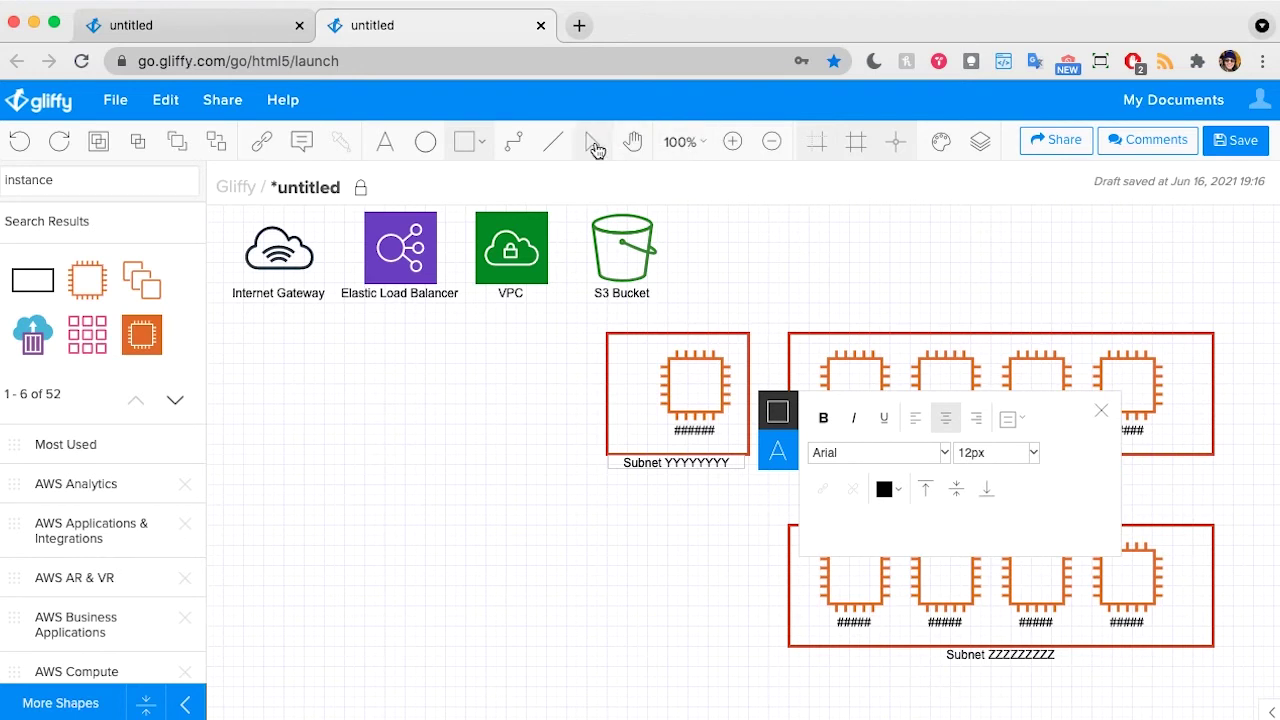
pyautogui.click(592, 141)
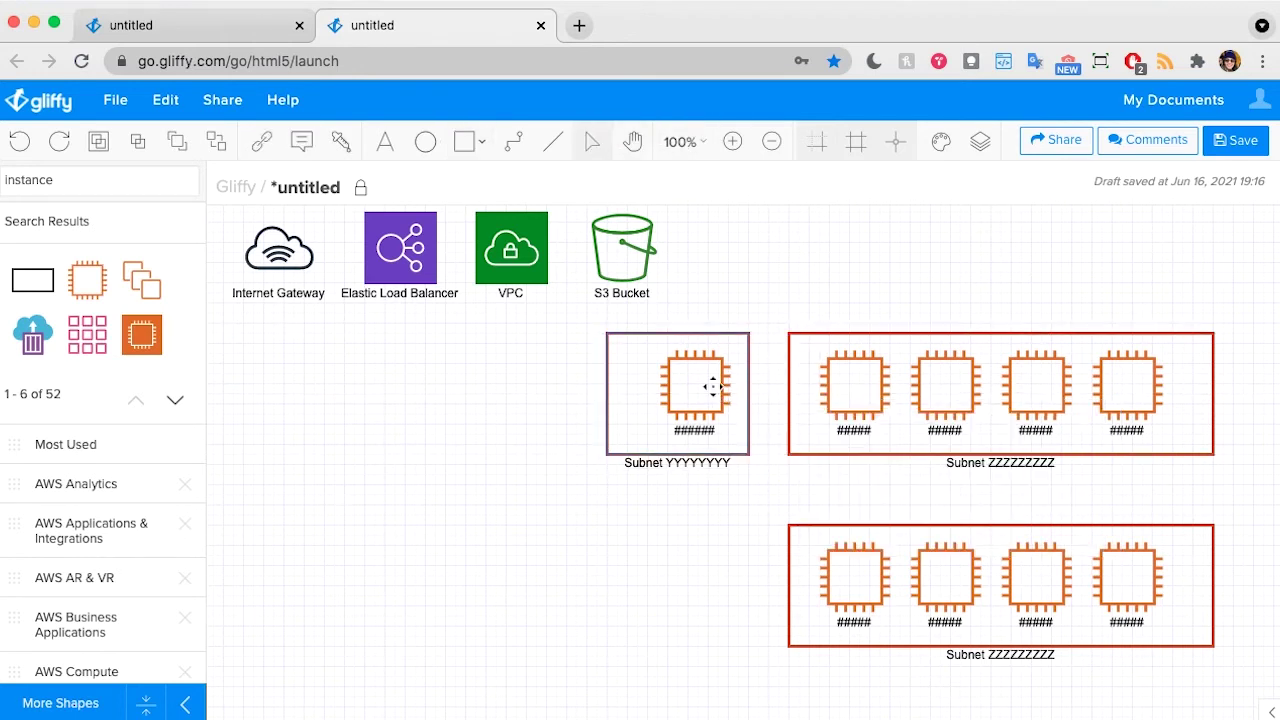
# Narrow the Subnet YYYYYYYY box from the left and recentre its instance icon.
pyautogui.click(722, 388)
pyautogui.moveTo(724, 385); pyautogui.dragTo(713, 385)
pyautogui.click(607, 388)
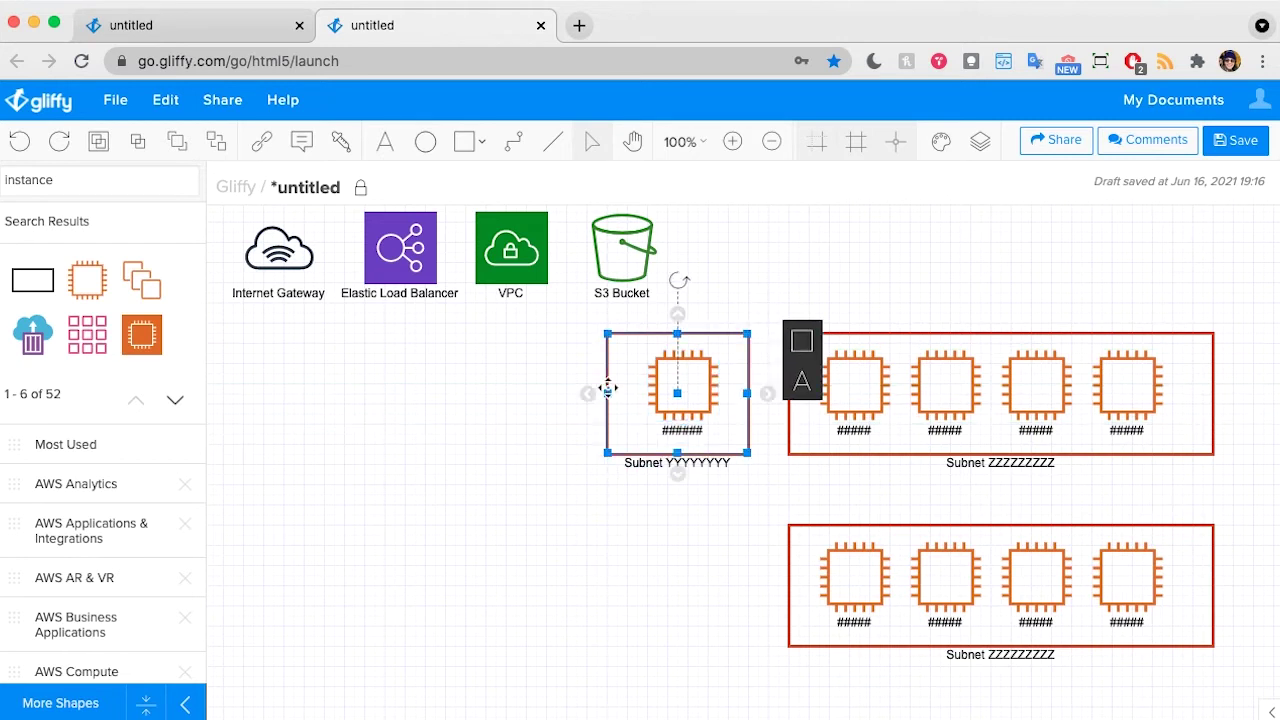
pyautogui.moveTo(607, 390); pyautogui.dragTo(623, 393)
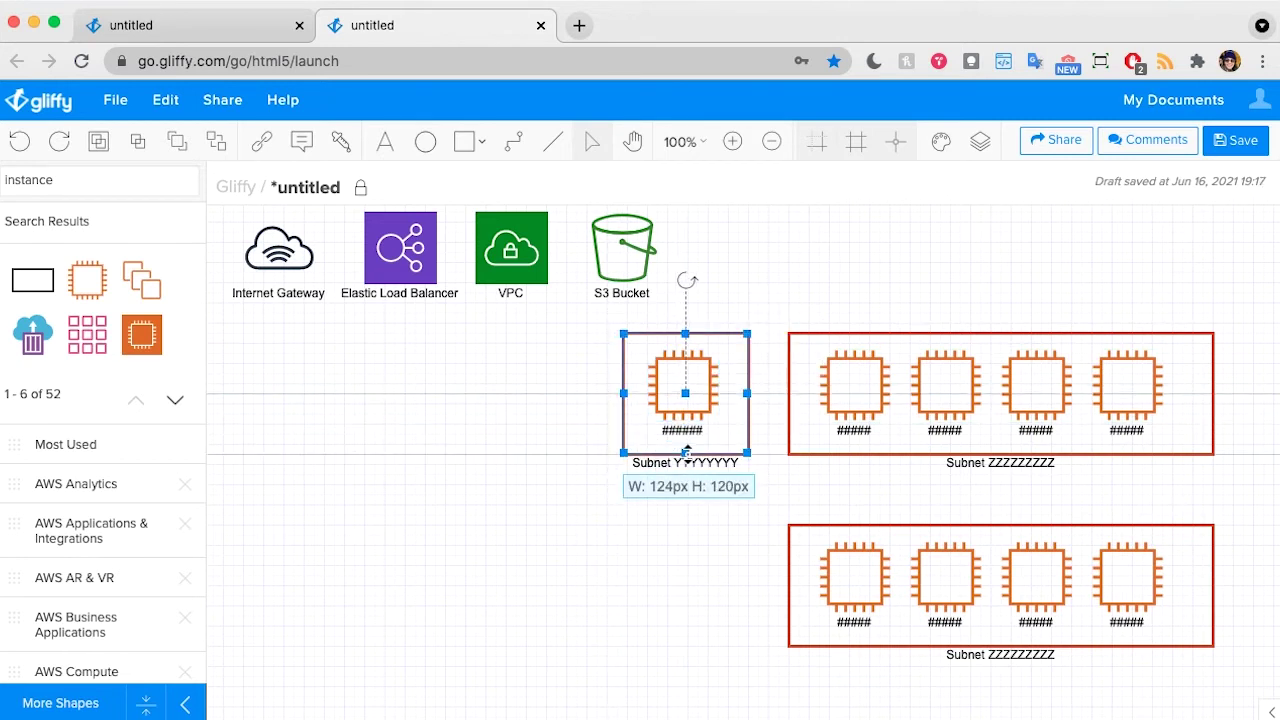
pyautogui.click(663, 391)
pyautogui.moveTo(714, 392); pyautogui.dragTo(716, 393)
pyautogui.click(538, 510)
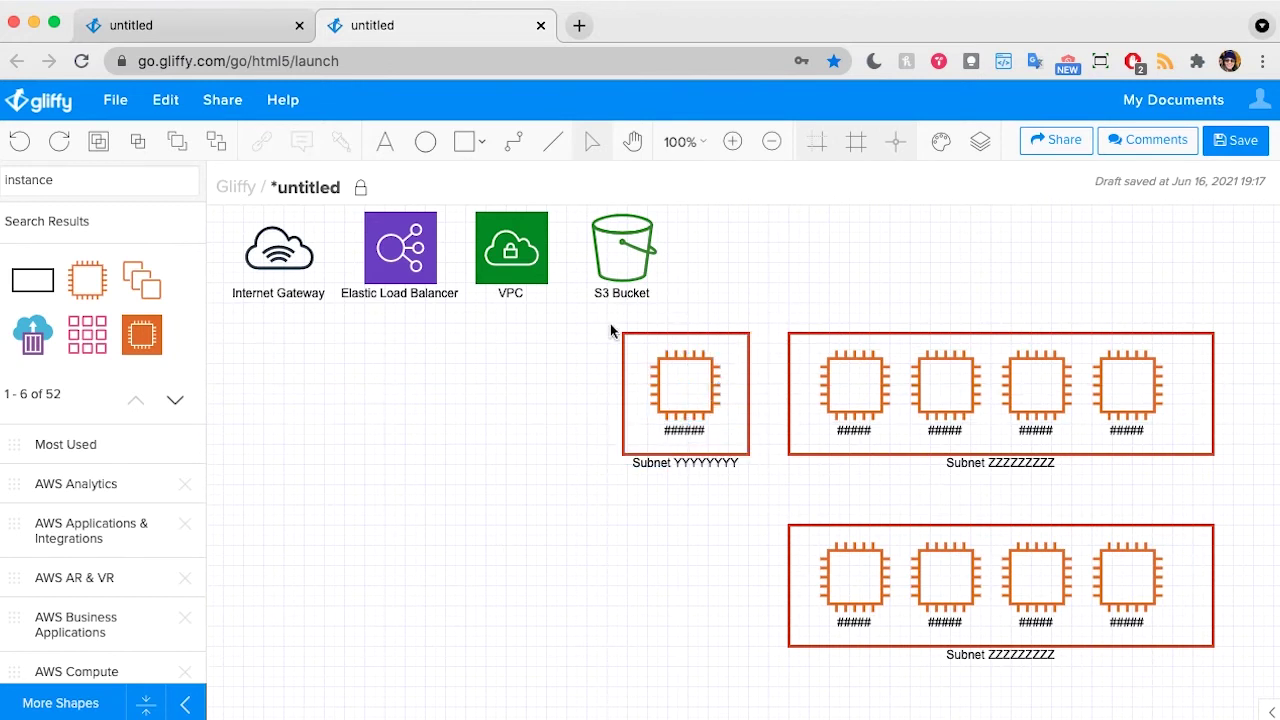
# Duplicate the Subnet YYYYYYYY box together with its instance icon.
pyautogui.moveTo(665, 354); pyautogui.dragTo(735, 655)
pyautogui.press('super+d')
pyautogui.click(538, 453)
pyautogui.scroll(-2, 538, 453)
pyautogui.click(474, 145)
# Draw a rectangle around the lower subnets with no fill and a pale-orange dashed 3px border.
pyautogui.moveTo(726, 482); pyautogui.dragTo(1196, 603)
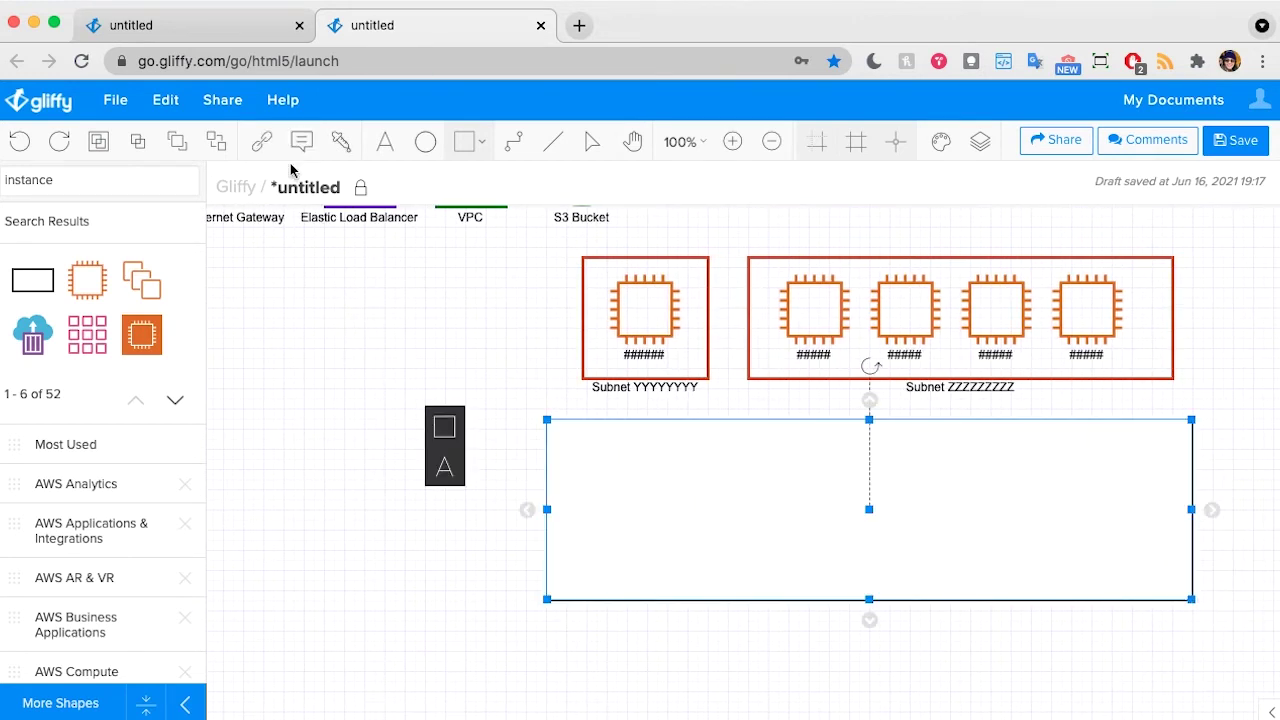
pyautogui.click(444, 427)
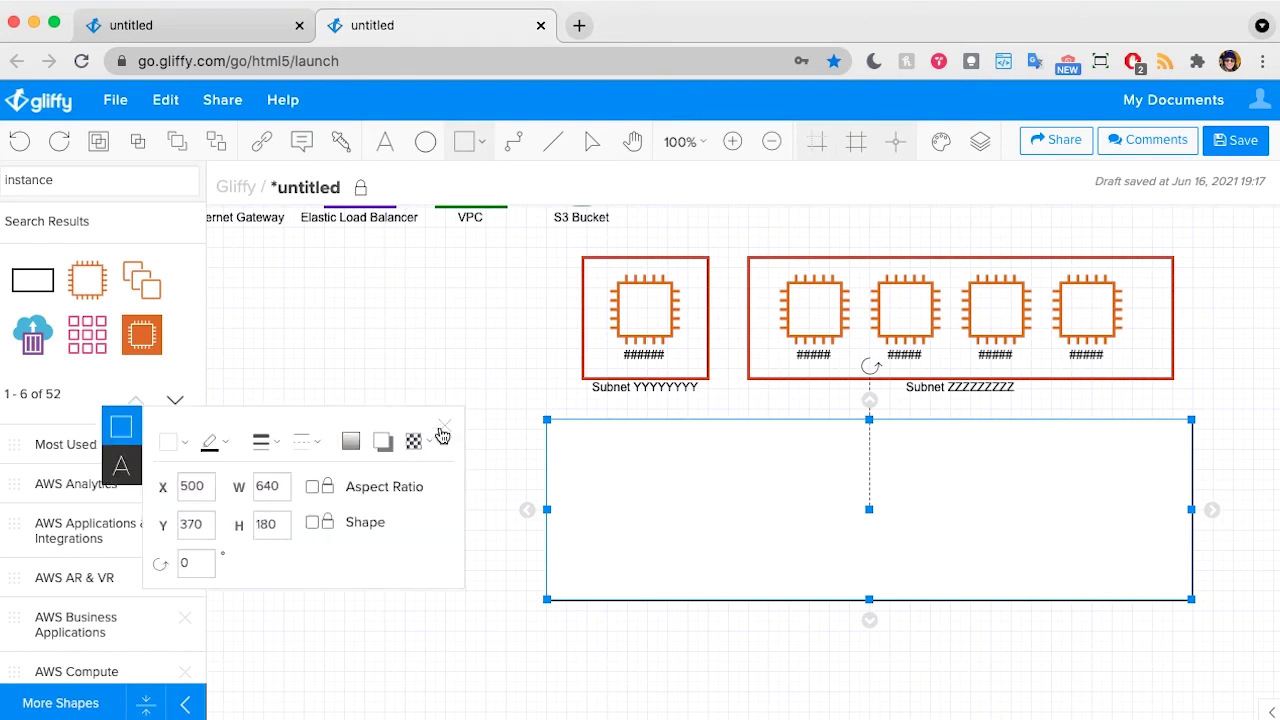
pyautogui.click(182, 451)
pyautogui.click(382, 557)
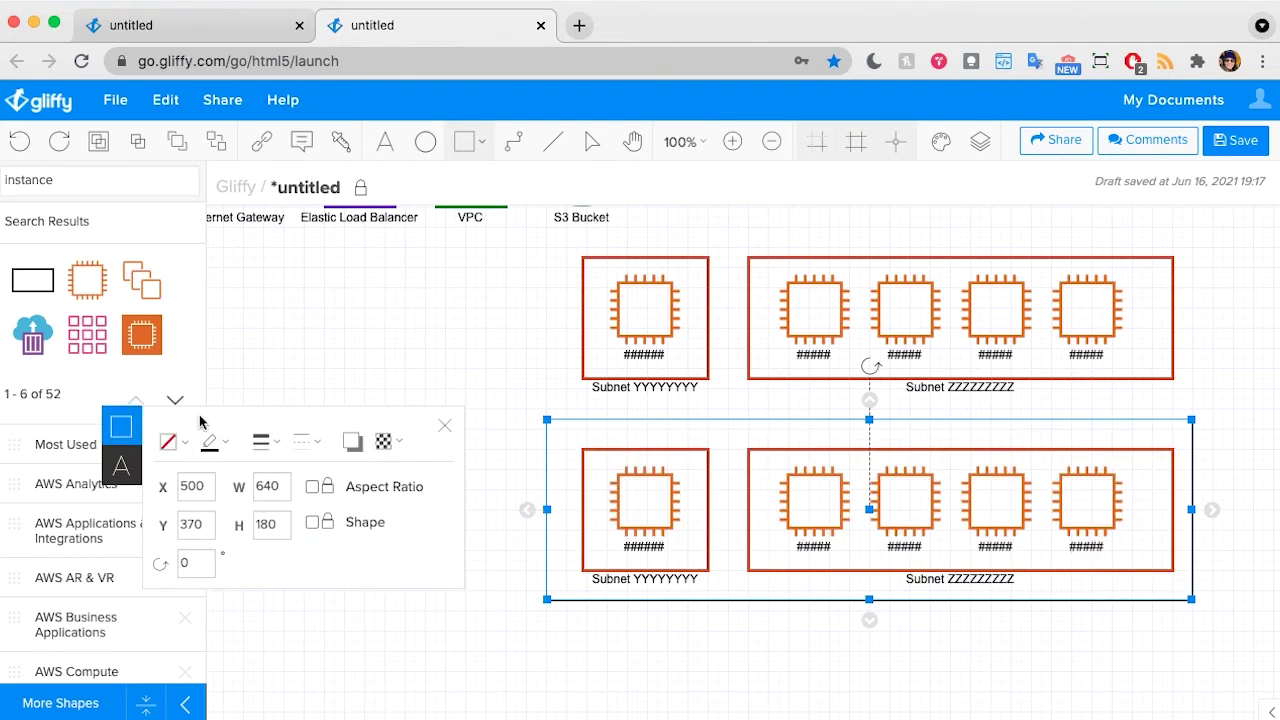
pyautogui.click(215, 443)
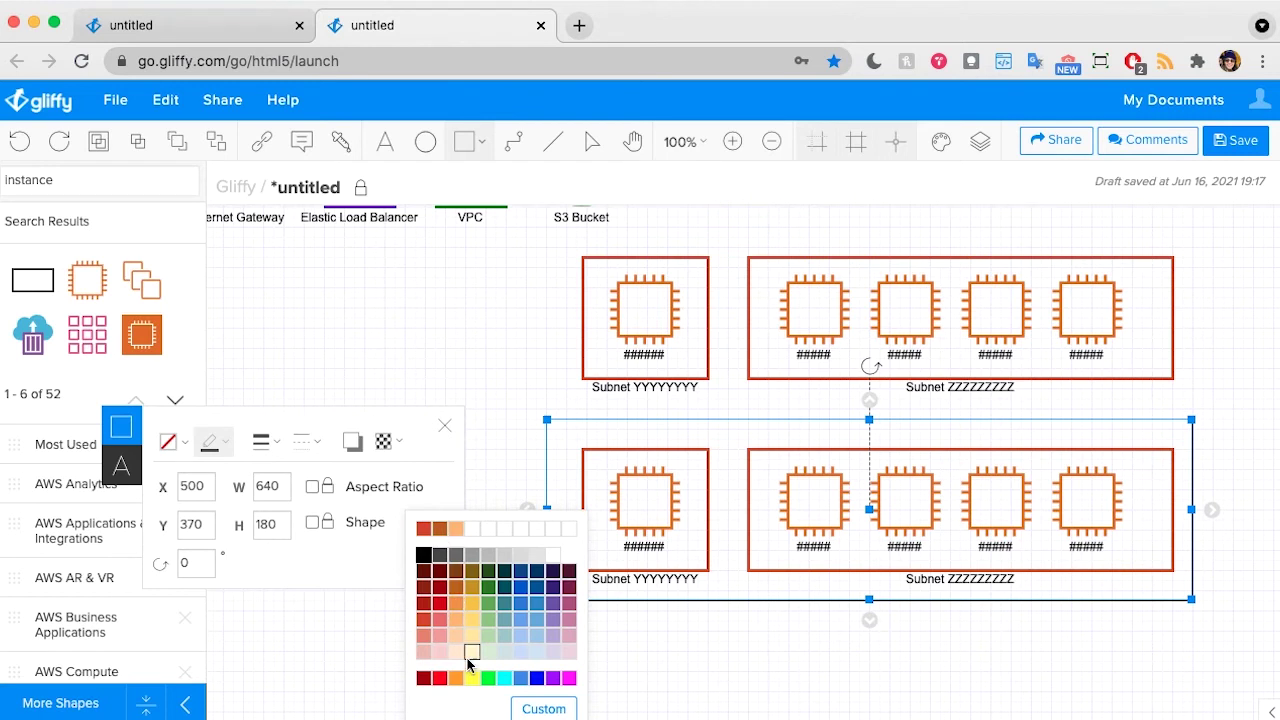
pyautogui.click(455, 532)
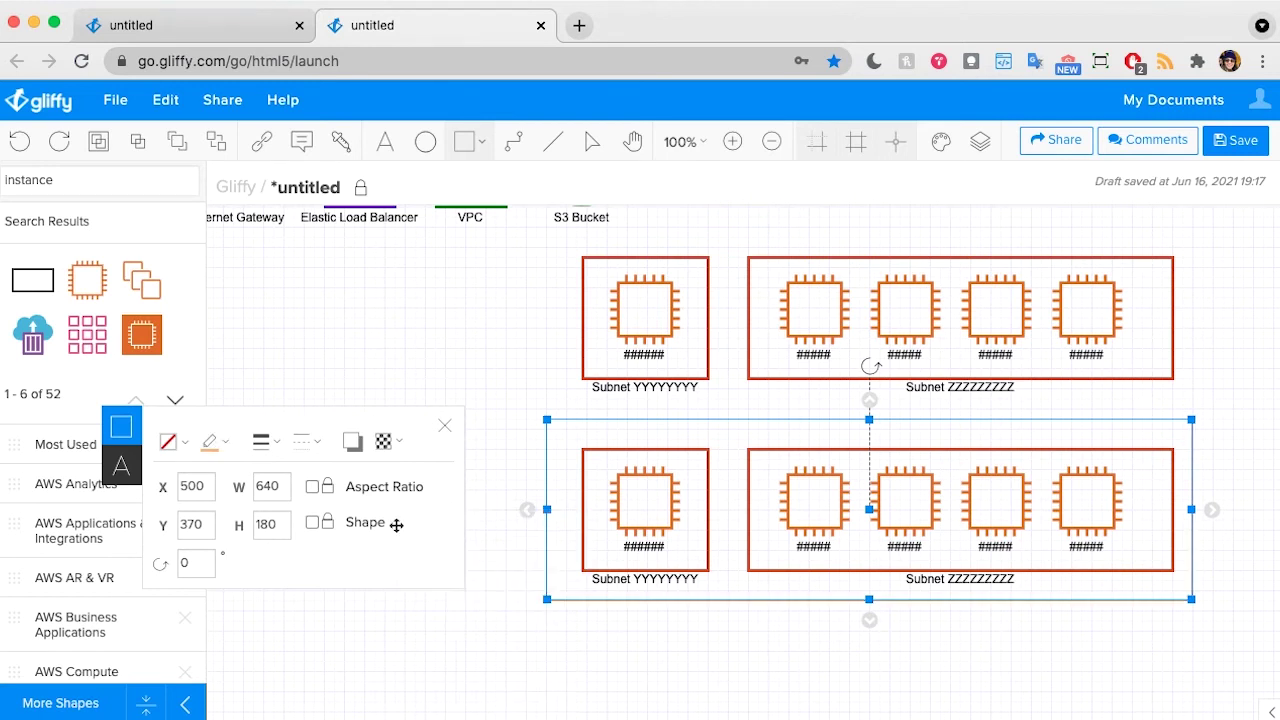
pyautogui.click(306, 452)
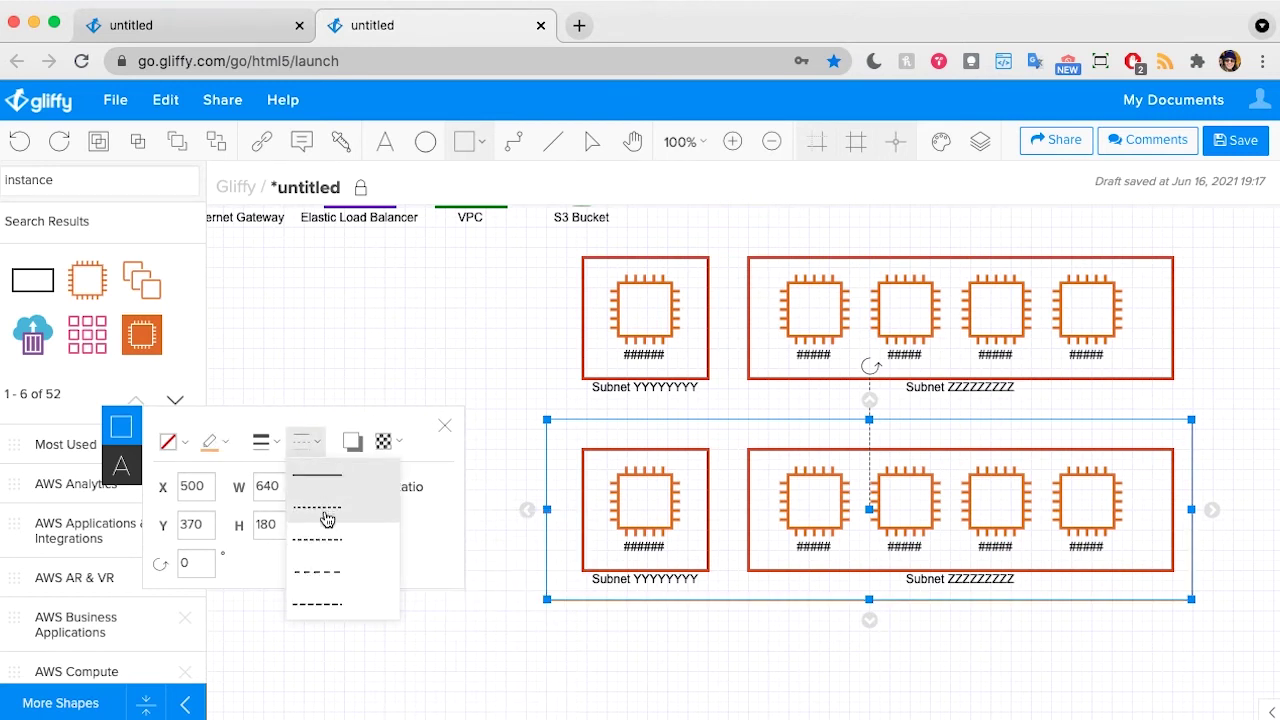
pyautogui.click(329, 520)
pyautogui.click(263, 443)
pyautogui.click(292, 578)
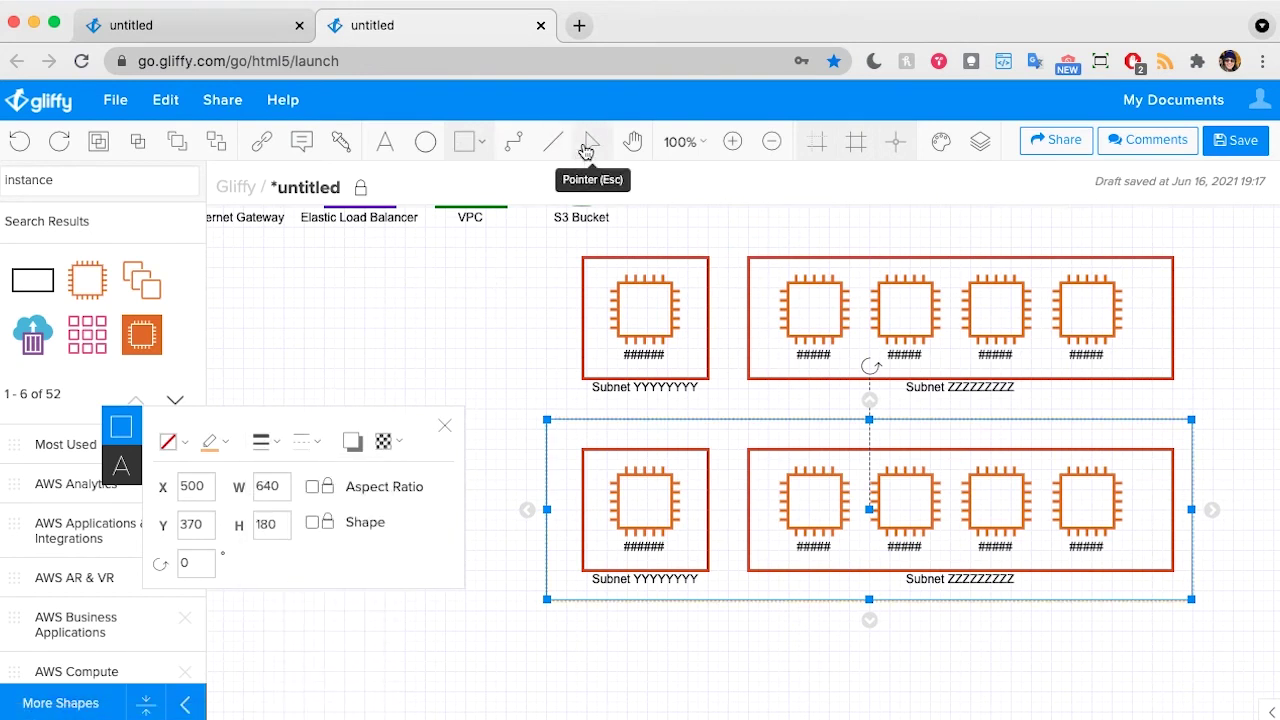
# Label the rectangle US-West with the text placed below it.
pyautogui.write('US-West')
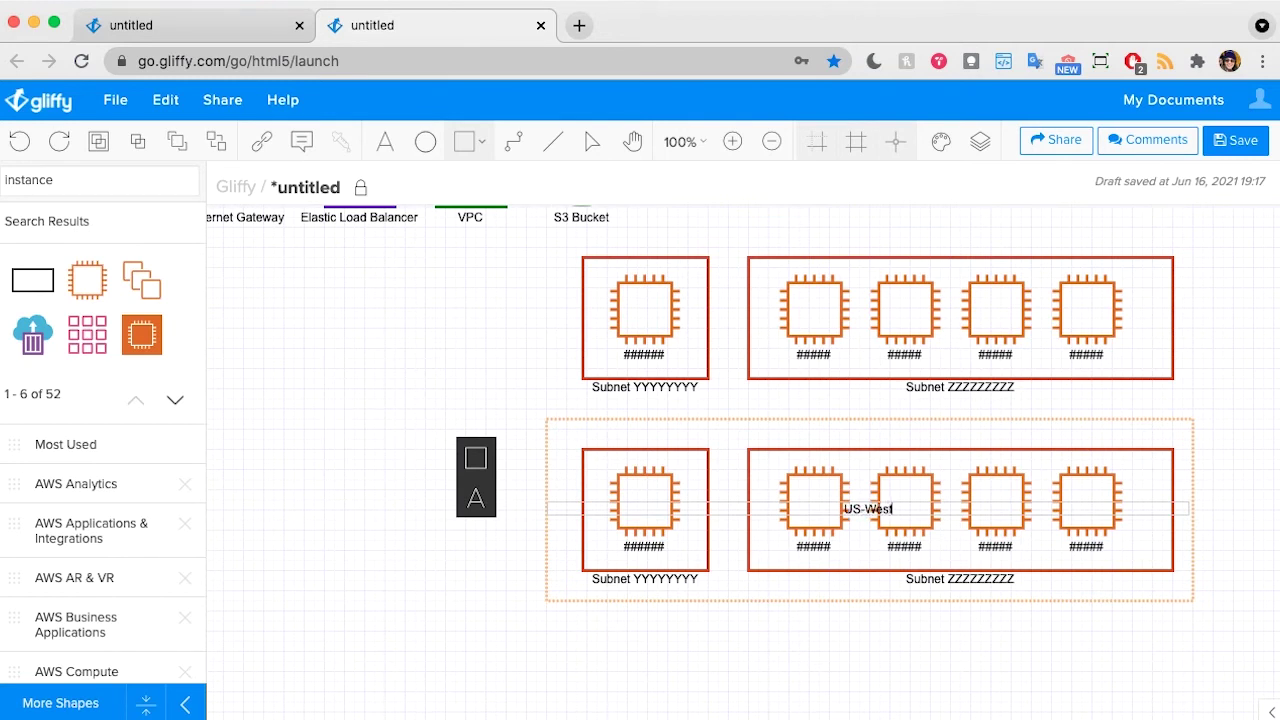
pyautogui.click(476, 498)
pyautogui.click(392, 470)
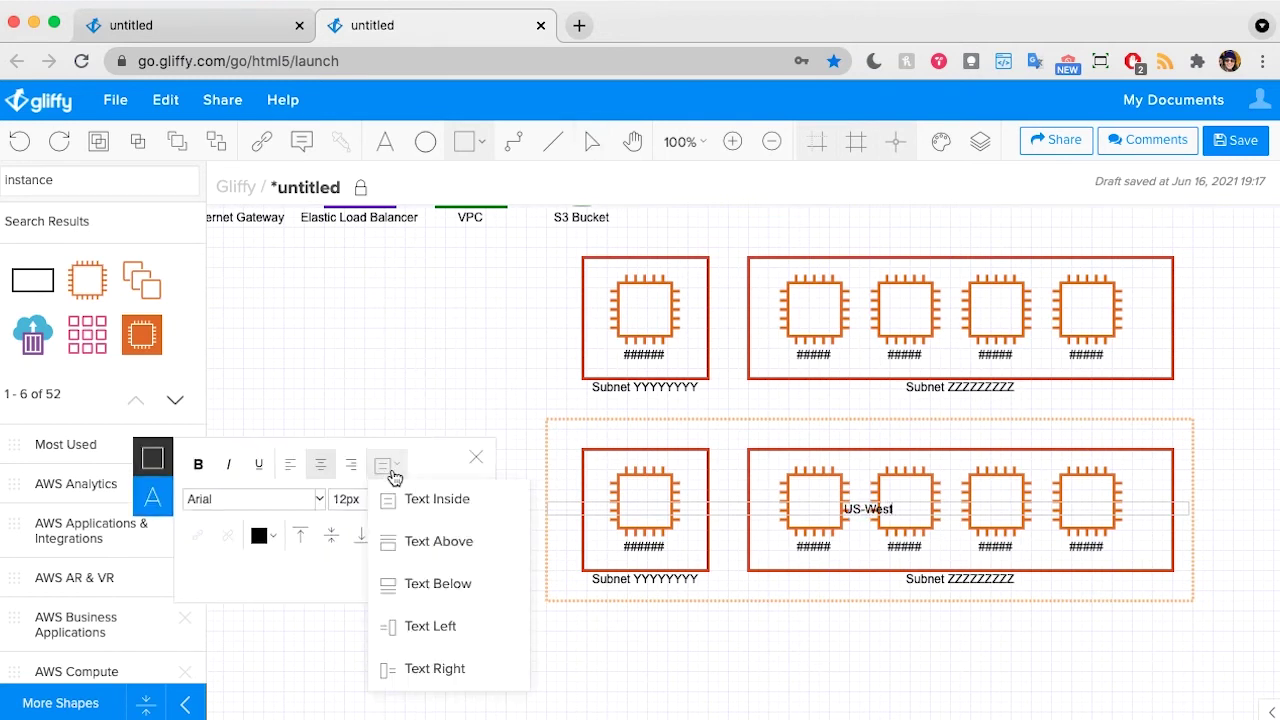
pyautogui.click(437, 588)
pyautogui.click(590, 230)
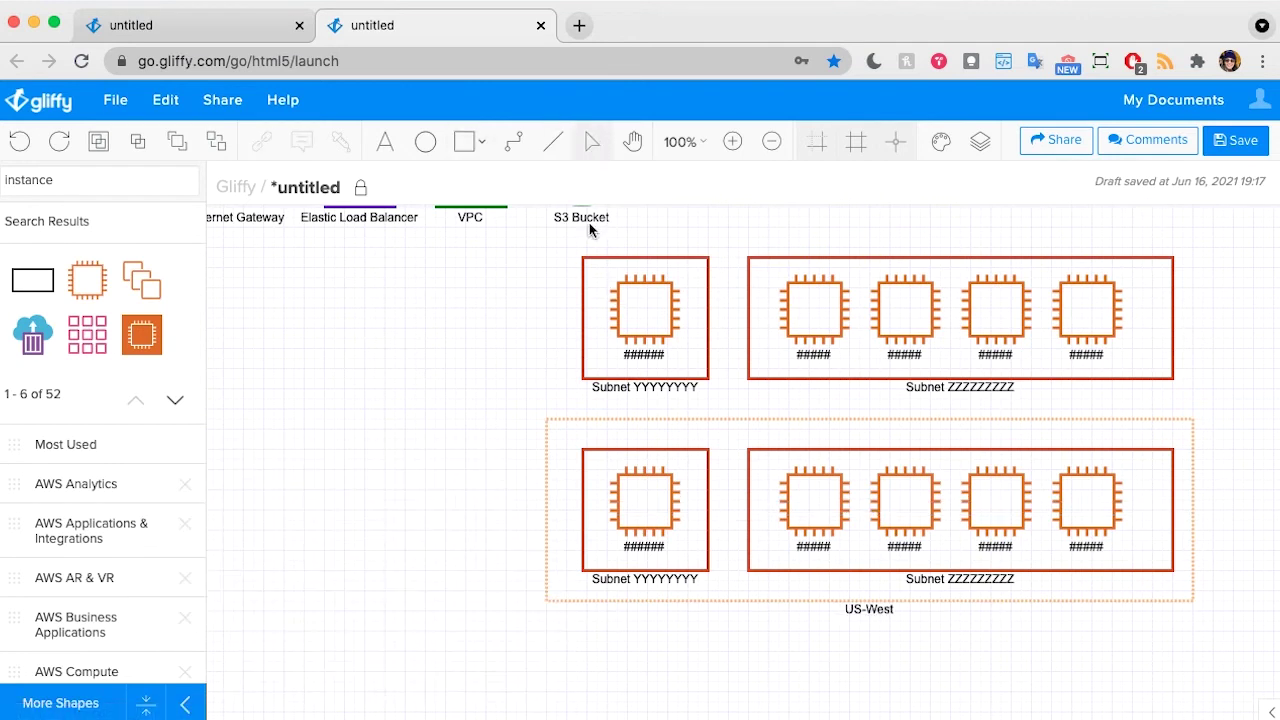
# Resize the US-West box so it fits snugly around its subnets.
pyautogui.click(553, 466)
pyautogui.moveTo(547, 420); pyautogui.dragTo(564, 431)
pyautogui.moveTo(879, 420); pyautogui.dragTo(879, 436)
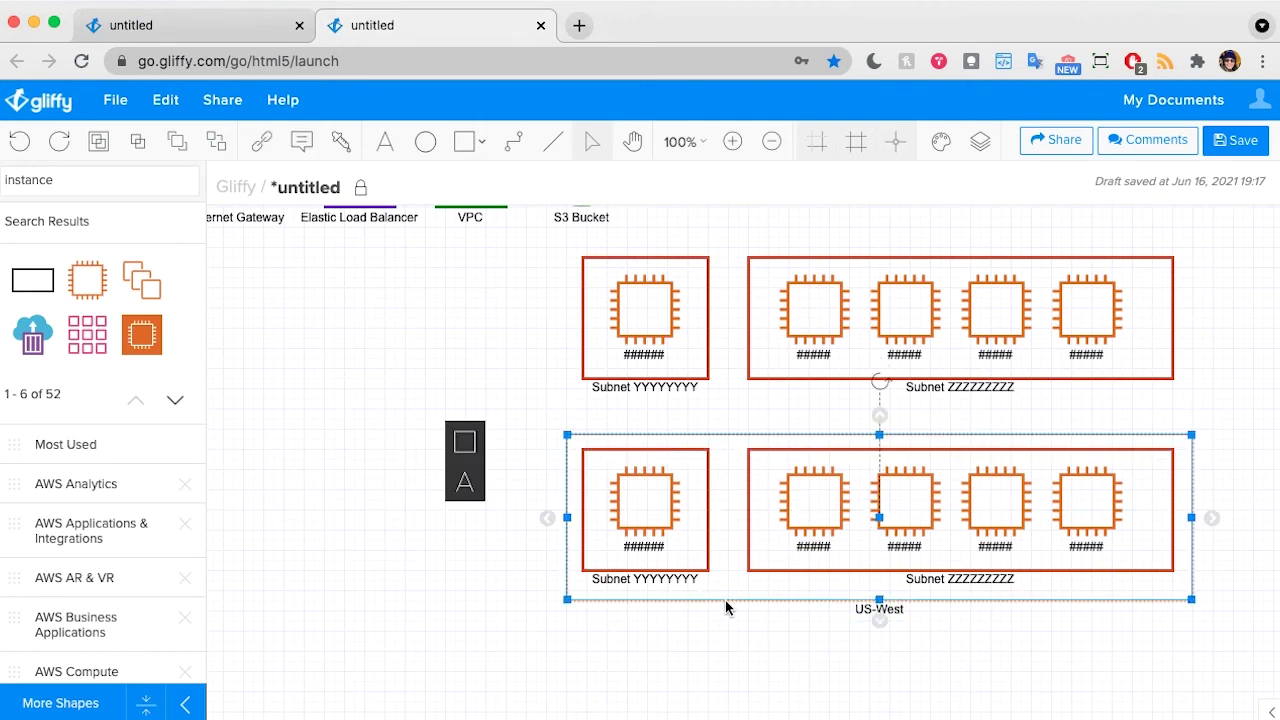
pyautogui.moveTo(740, 600); pyautogui.dragTo(777, 406)
# Label the upper region box US-East with the text placed above it.
pyautogui.doubleClick(777, 406)
pyautogui.write('US-East')
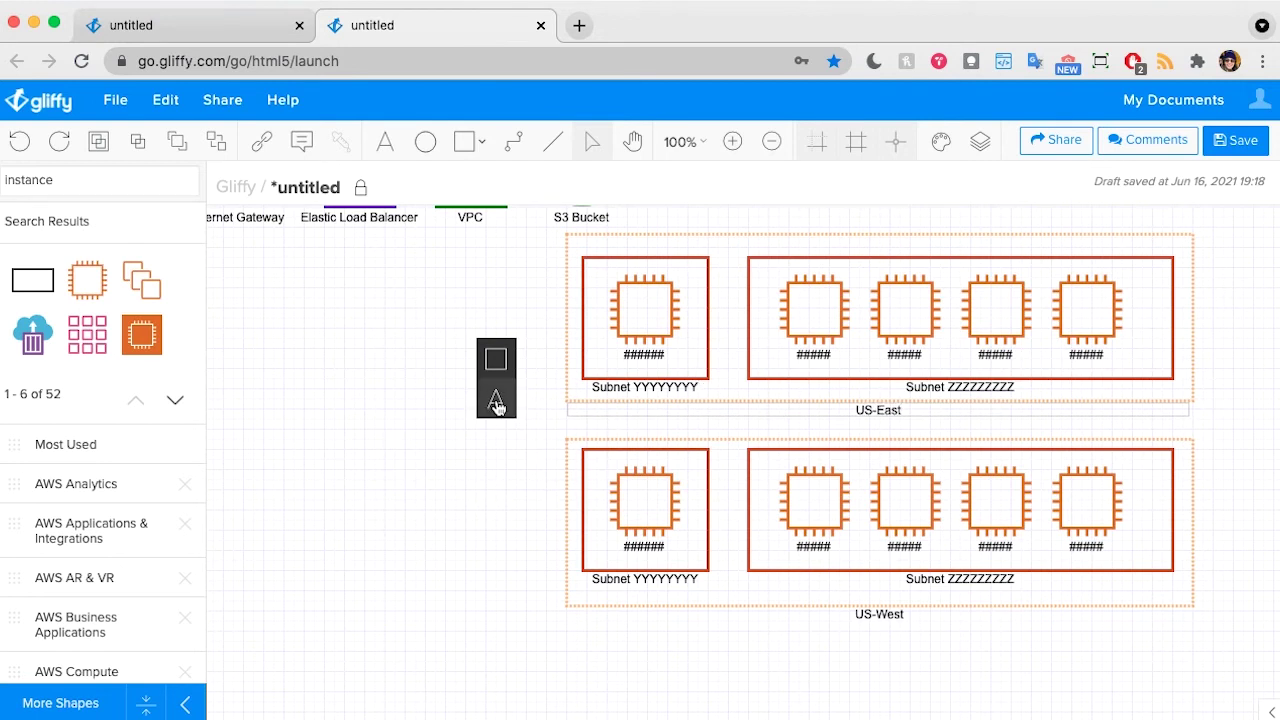
pyautogui.moveTo(494, 363)
pyautogui.moveTo(172, 403)
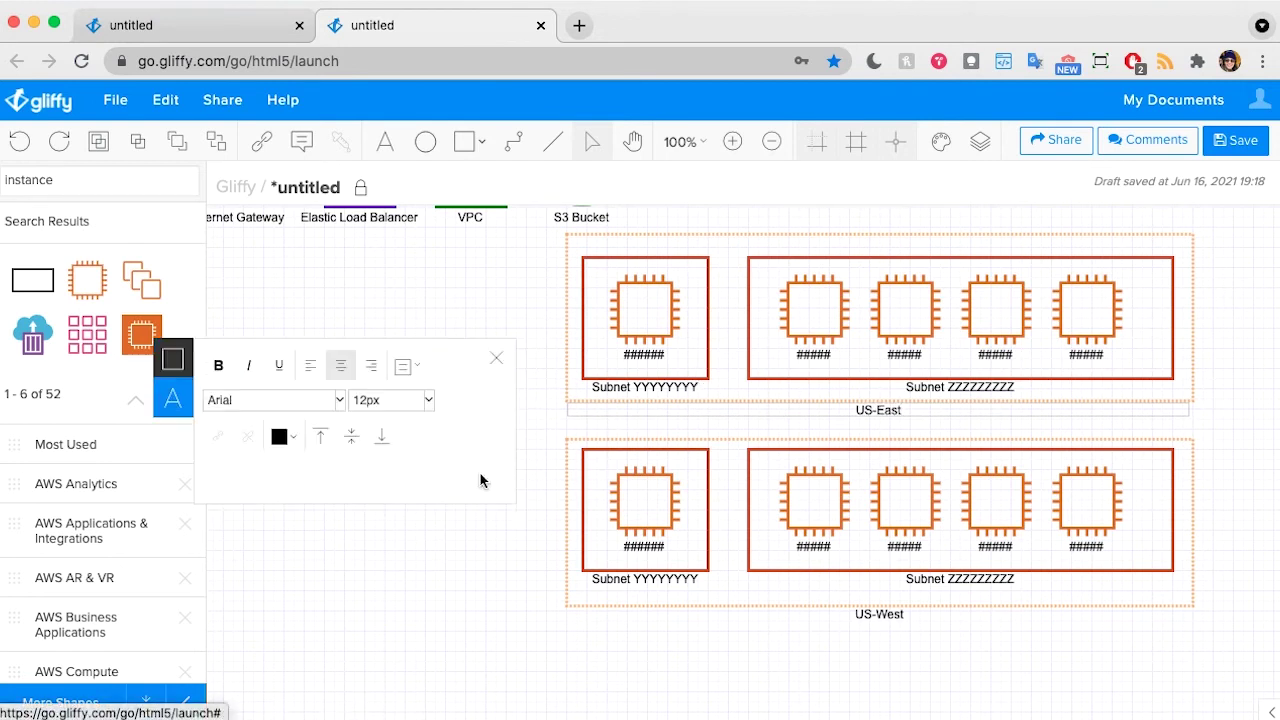
pyautogui.click(406, 364)
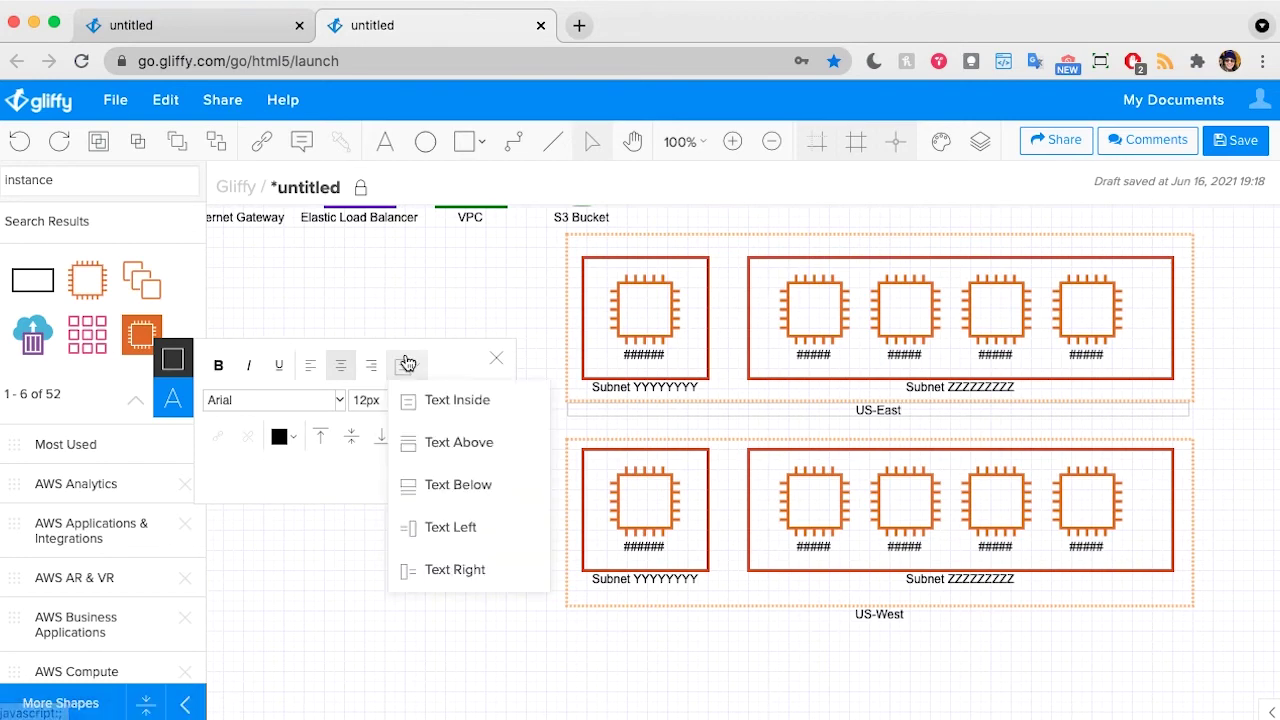
pyautogui.click(442, 441)
pyautogui.click(429, 483)
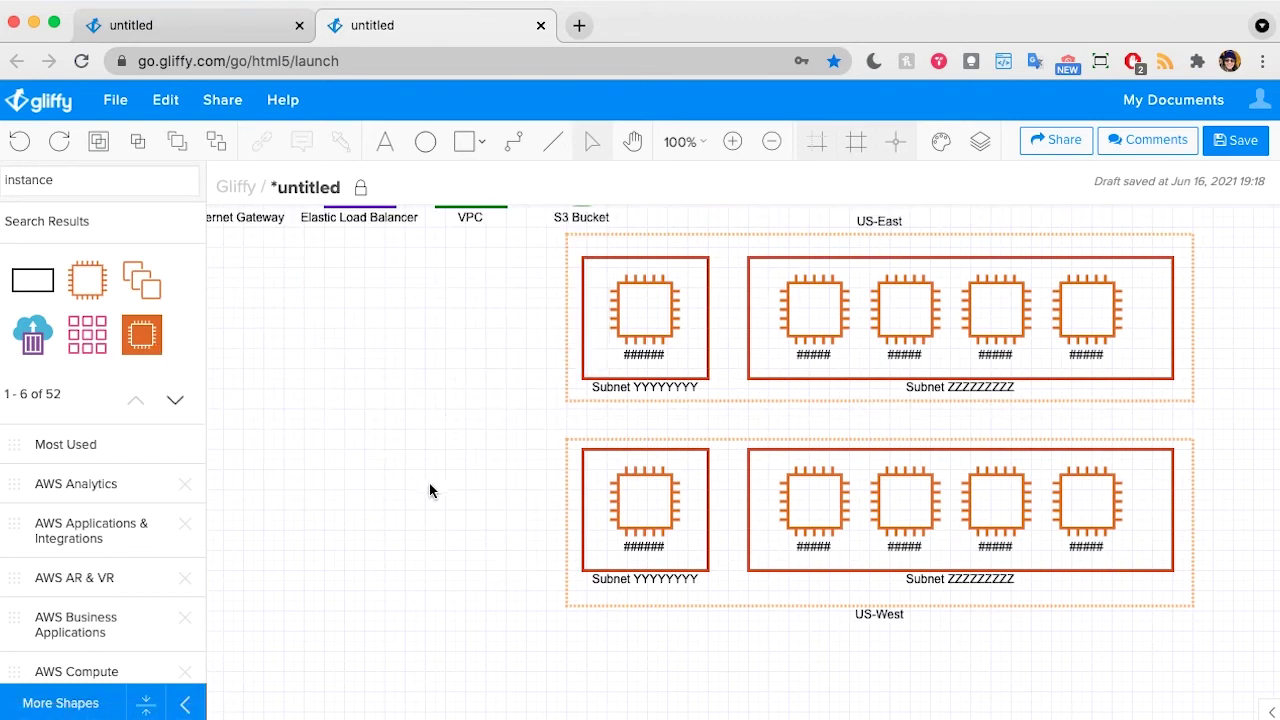
pyautogui.scroll(3, 429, 483)
pyautogui.scroll(1, 429, 490)
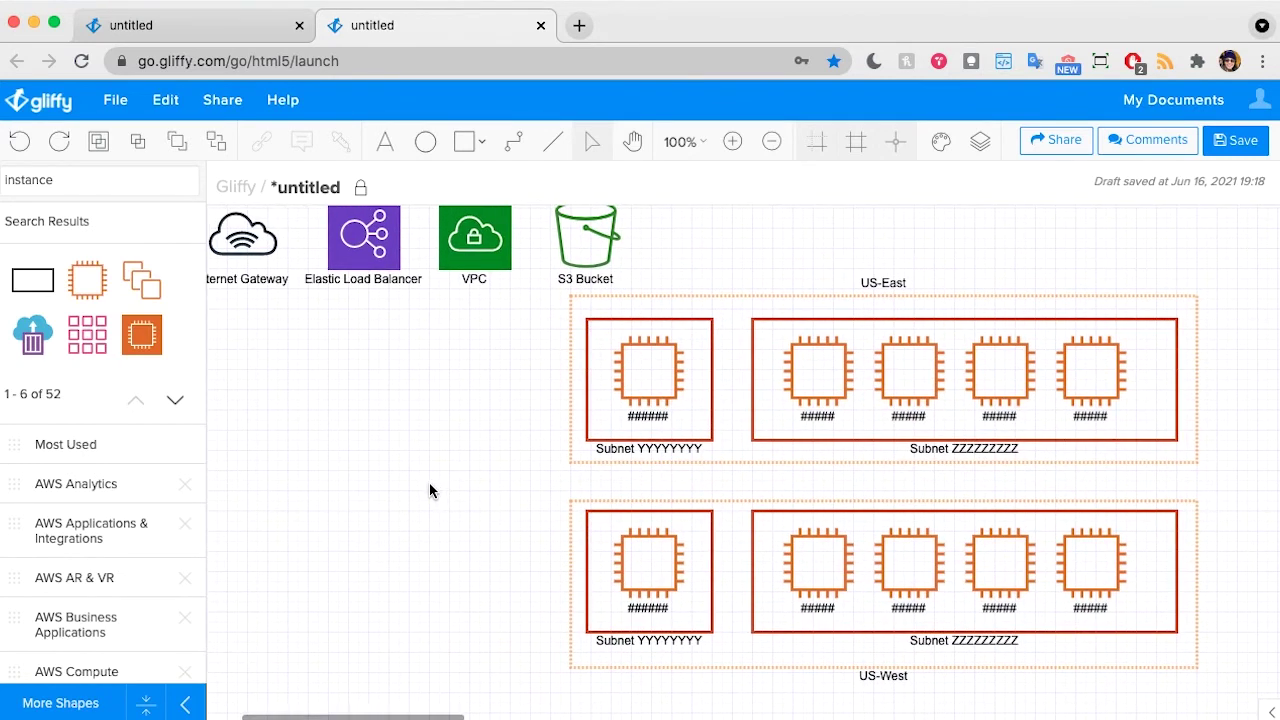
pyautogui.hscroll(-1, 429, 490)
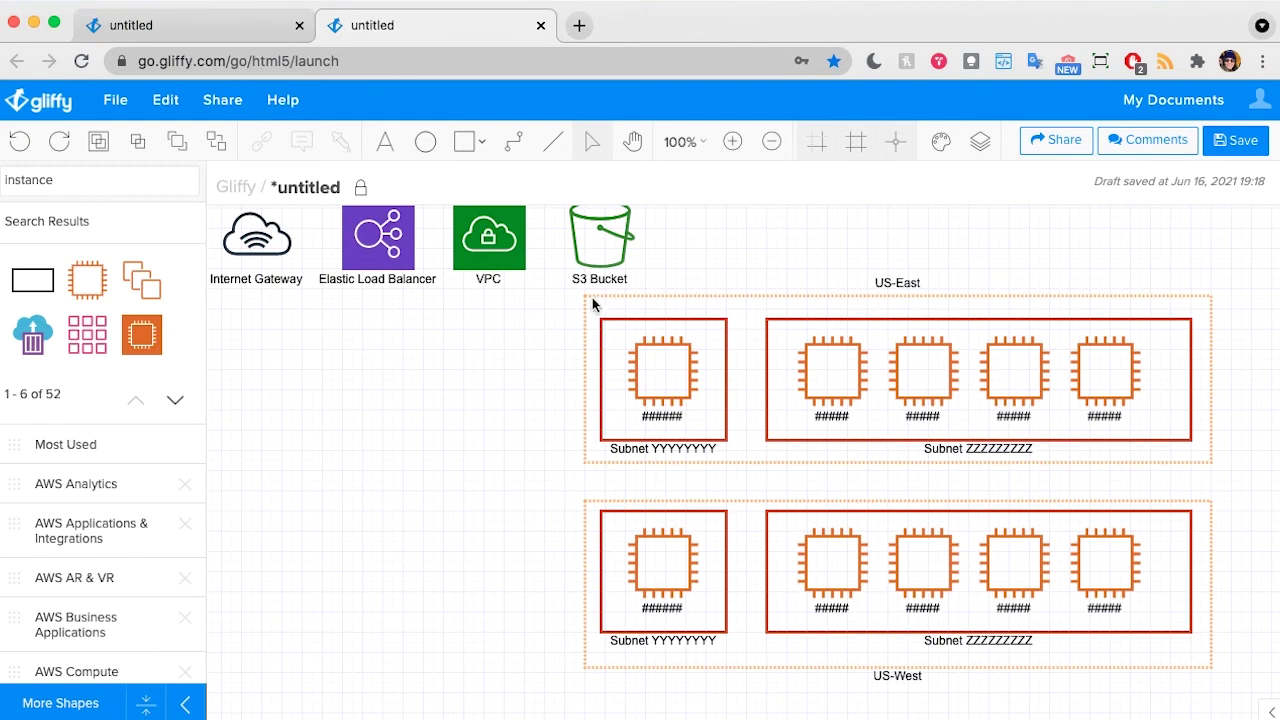
# Draw a large rectangle enclosing both the US-East and US-West regions.
pyautogui.moveTo(614, 320); pyautogui.dragTo(374, 440)
pyautogui.scroll(2, 650, 205)
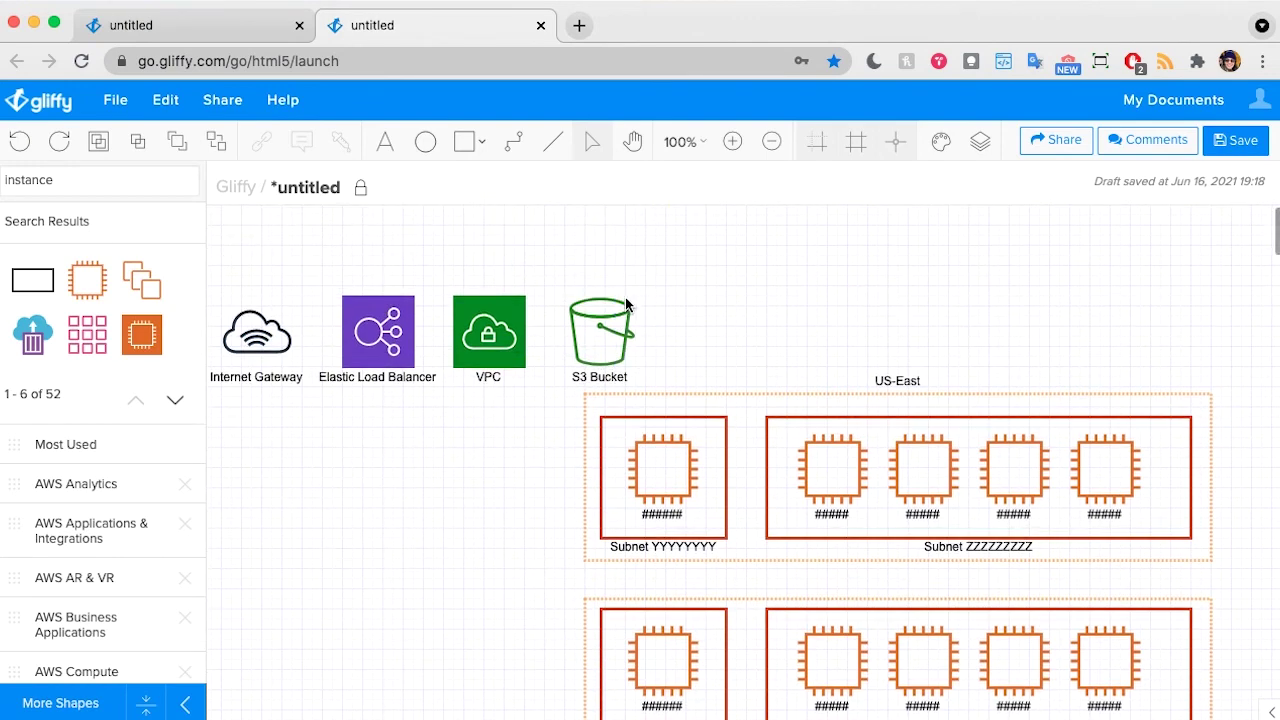
pyautogui.moveTo(625, 309); pyautogui.dragTo(357, 540)
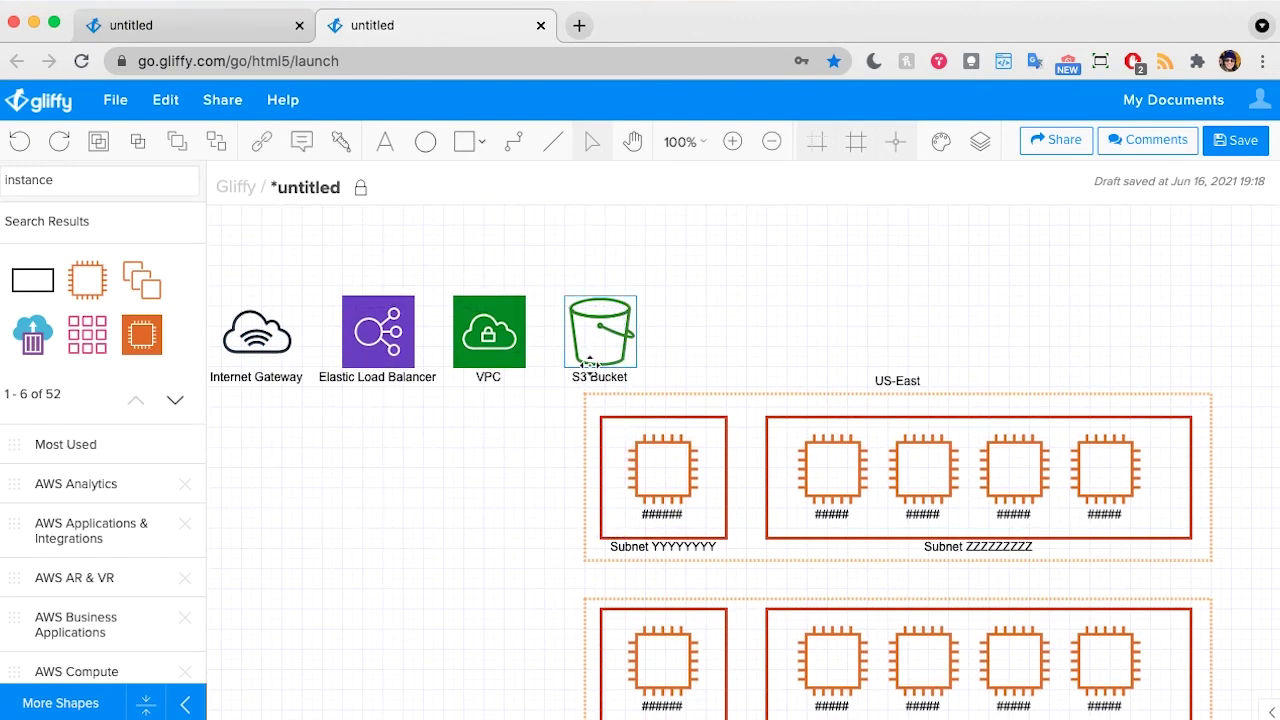
pyautogui.moveTo(585, 377); pyautogui.dragTo(236, 504)
pyautogui.scroll(-2, 476, 542)
pyautogui.hscroll(2, 476, 542)
pyautogui.scroll(-1, 476, 542)
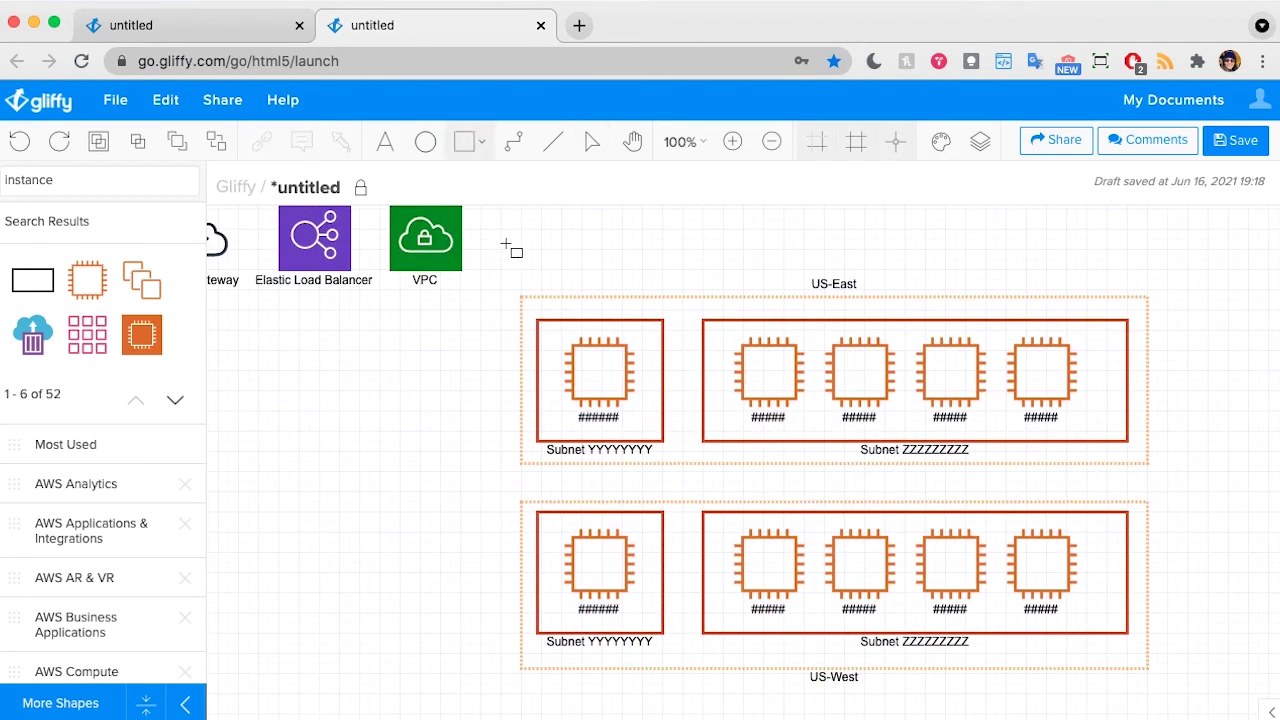
pyautogui.moveTo(476, 254); pyautogui.dragTo(1188, 698)
pyautogui.scroll(3, 499, 414)
pyautogui.scroll(2, 499, 414)
# Give the large rectangle no fill and a 4px border.
pyautogui.click(366, 280)
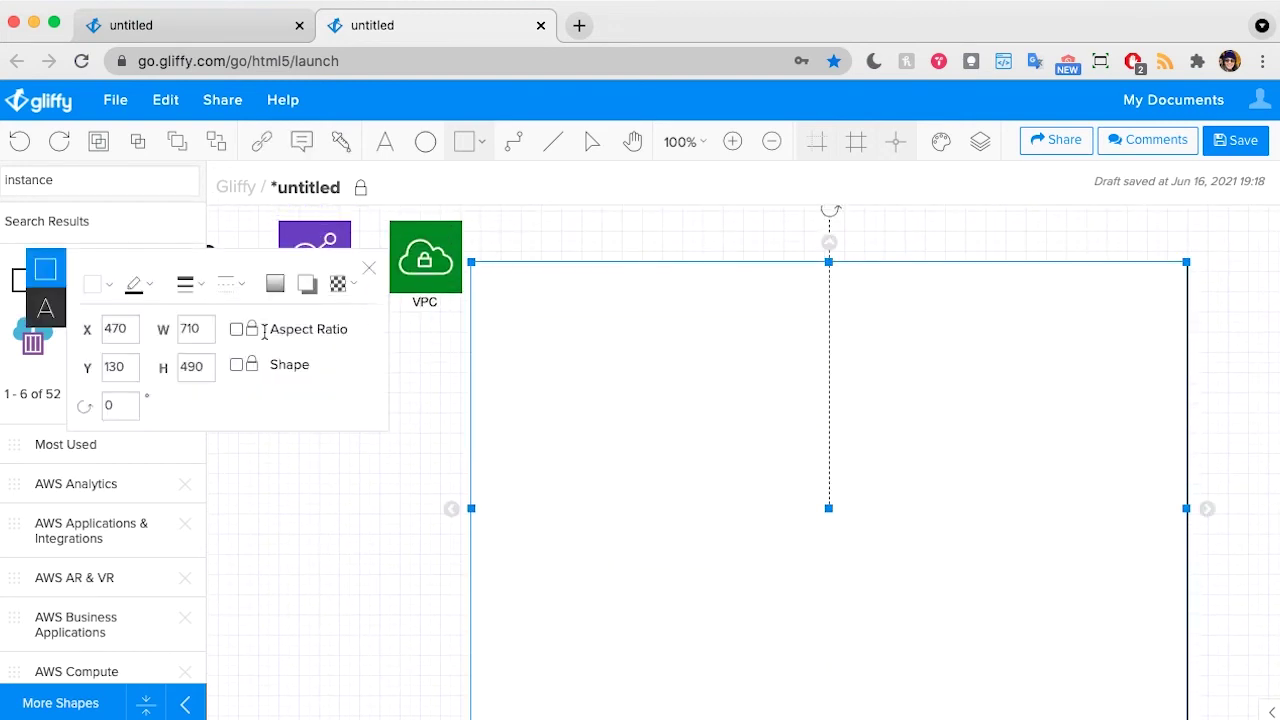
pyautogui.click(92, 284)
pyautogui.click(297, 425)
pyautogui.click(185, 284)
pyautogui.click(200, 444)
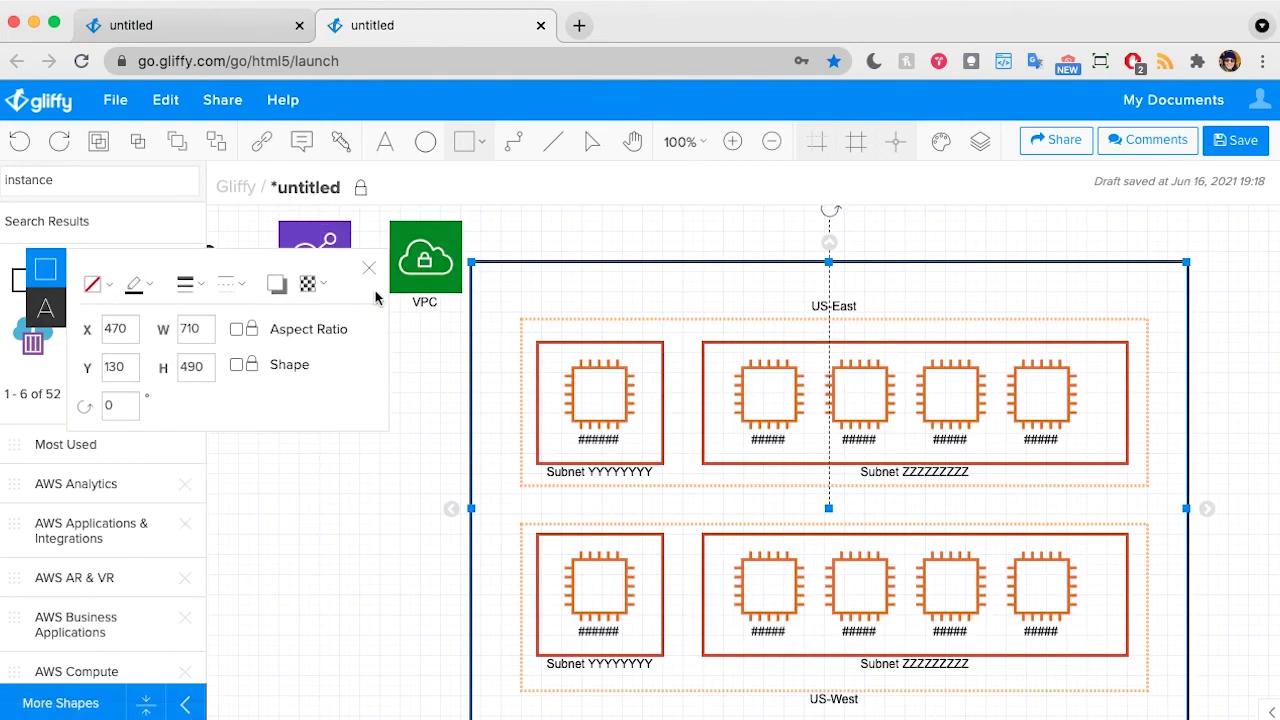
# Lower the VPC box's top edge and move the VPC icon onto its top-left corner.
pyautogui.click(594, 142)
pyautogui.moveTo(879, 262); pyautogui.dragTo(822, 280)
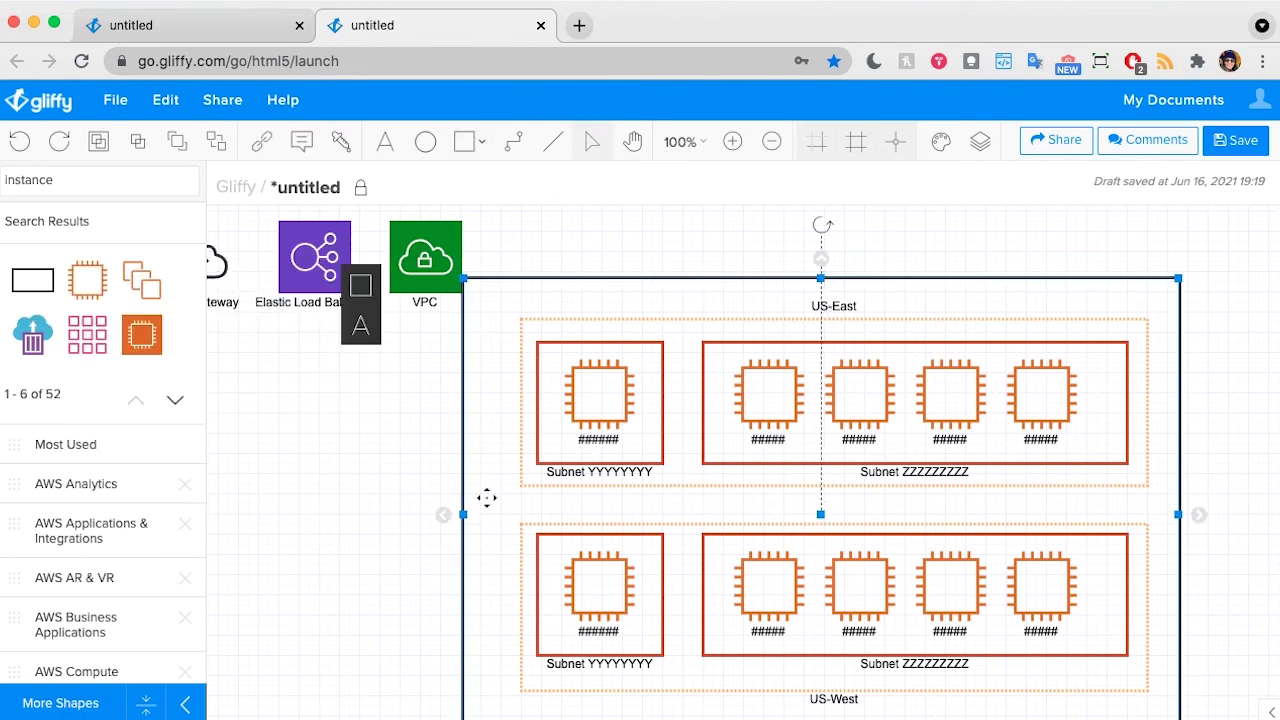
pyautogui.moveTo(426, 244); pyautogui.dragTo(462, 275)
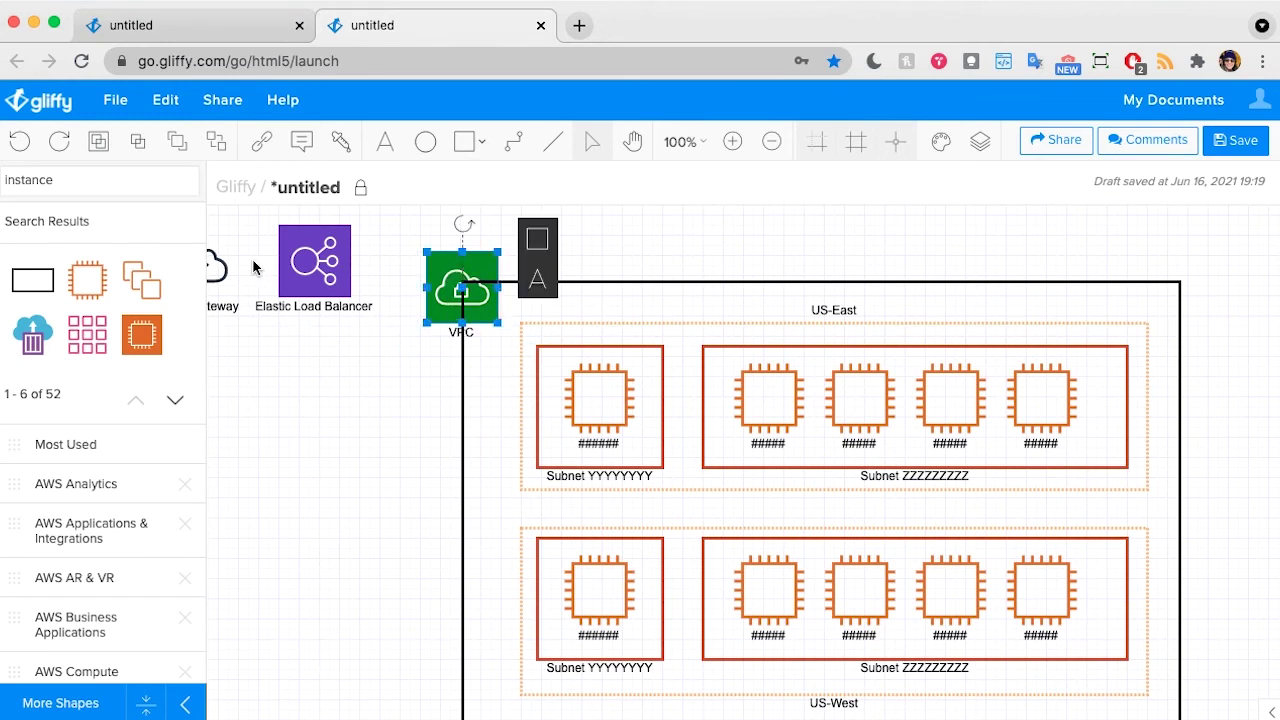
# Bring the VPC icon to the front and seat it on the box's top-left corner.
pyautogui.click(185, 152)
pyautogui.click(338, 508)
pyautogui.scroll(-3, 338, 508)
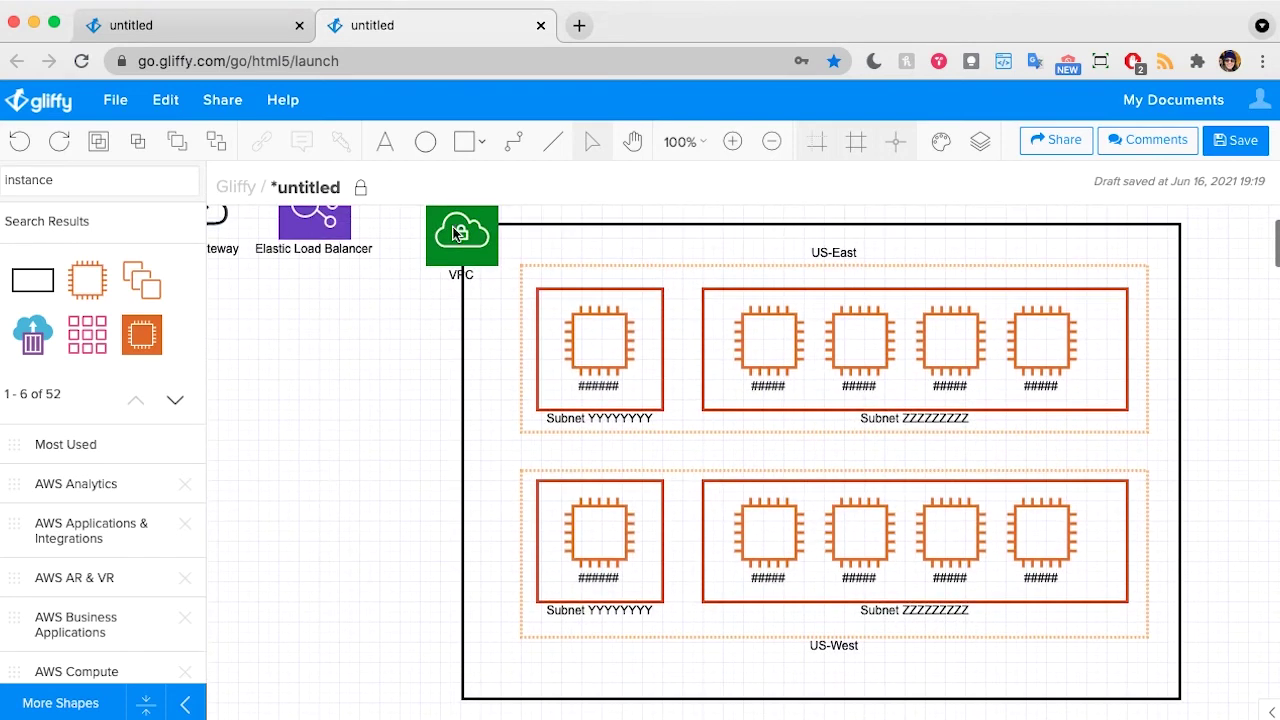
pyautogui.moveTo(469, 283)
pyautogui.mouseDown()
pyautogui.moveTo(497, 250)
pyautogui.moveTo(485, 283)
pyautogui.moveTo(500, 298)
pyautogui.moveTo(484, 285)
pyautogui.mouseUp()
# Shorten the VPC box to 710 × 444 px so its bottom sits below US-West.
pyautogui.scroll(-3, 390, 442)
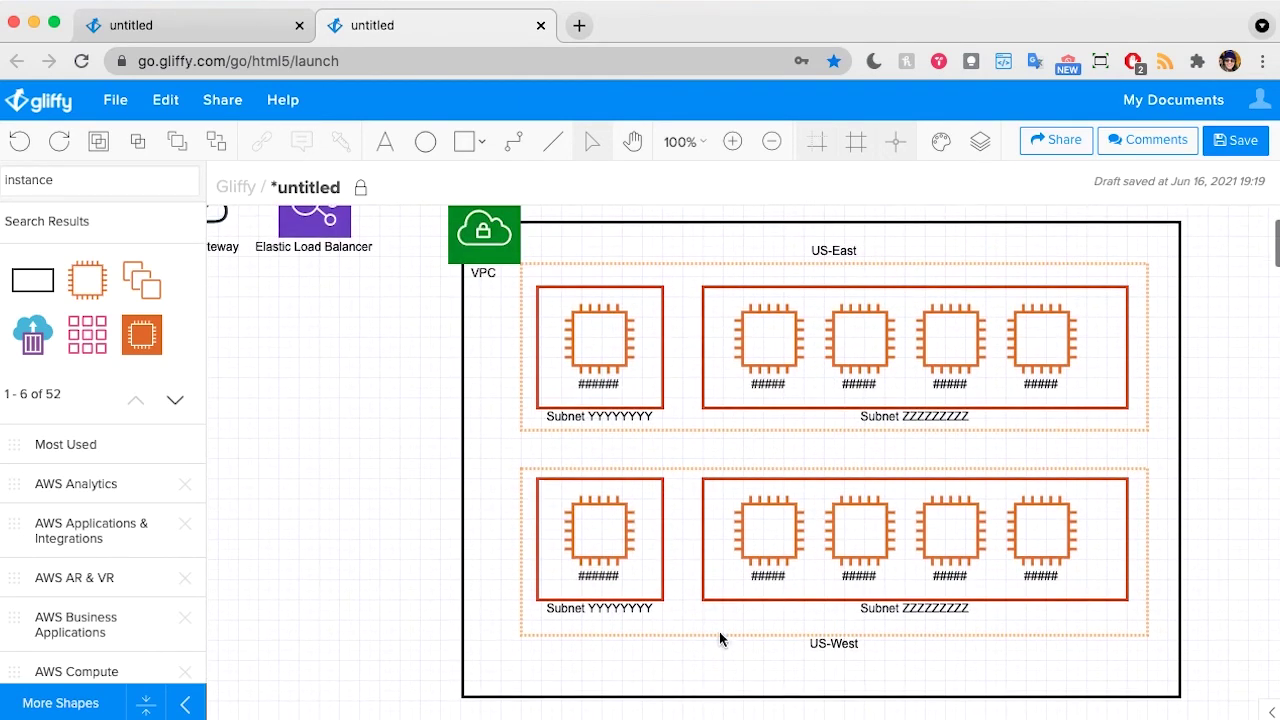
pyautogui.click(750, 697)
pyautogui.moveTo(820, 690); pyautogui.dragTo(822, 634)
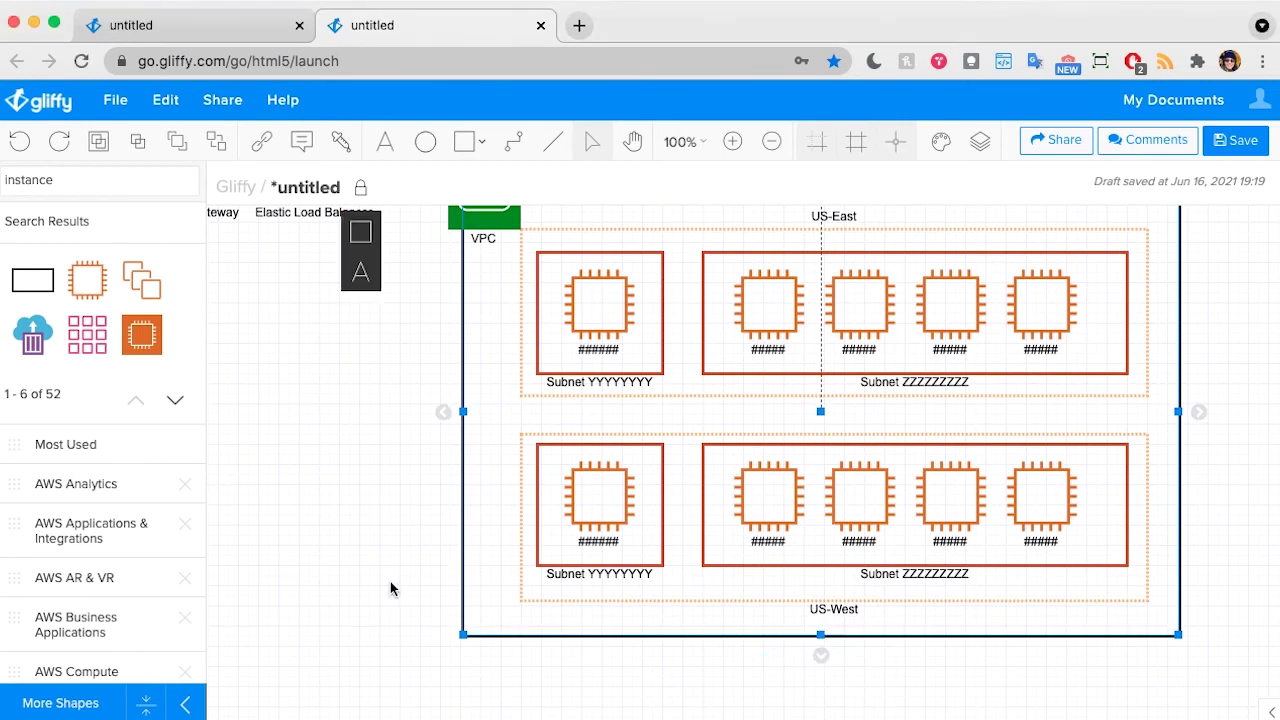
pyautogui.scroll(2, 391, 586)
pyautogui.click(389, 535)
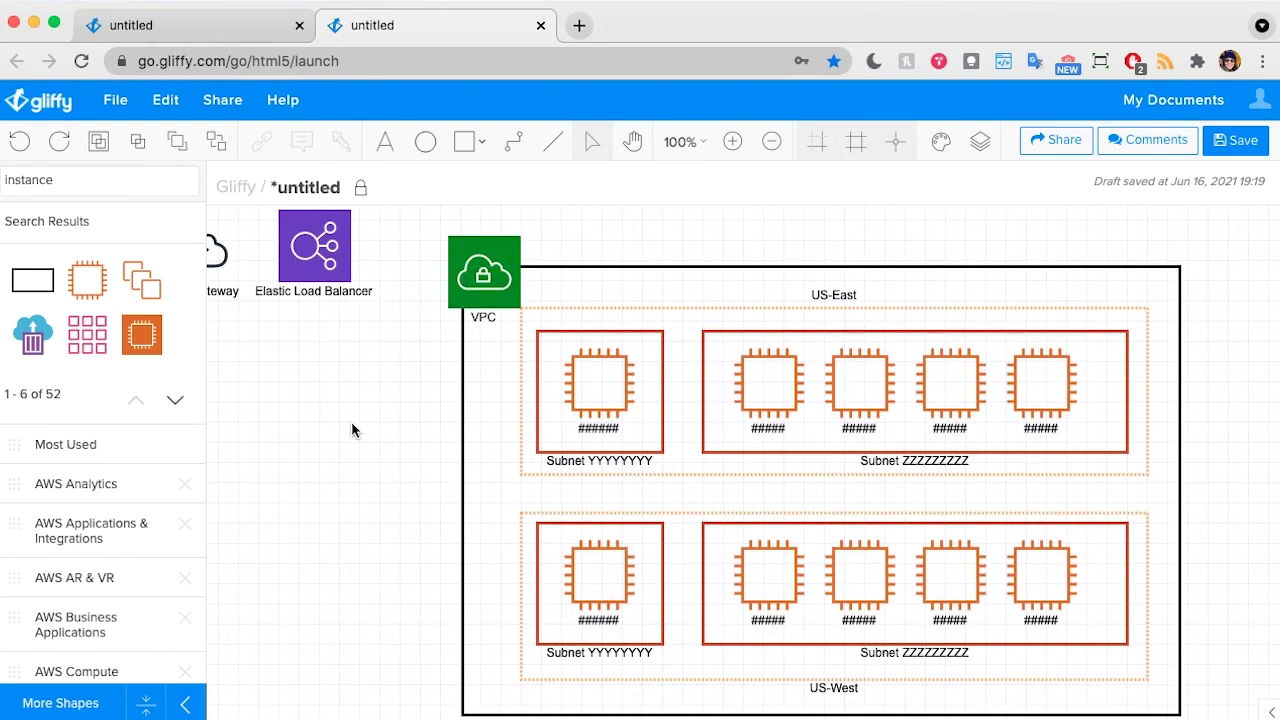
# Move the Elastic Load Balancer onto the VPC box's left edge and bring it to front.
pyautogui.moveTo(330, 226); pyautogui.dragTo(462, 473)
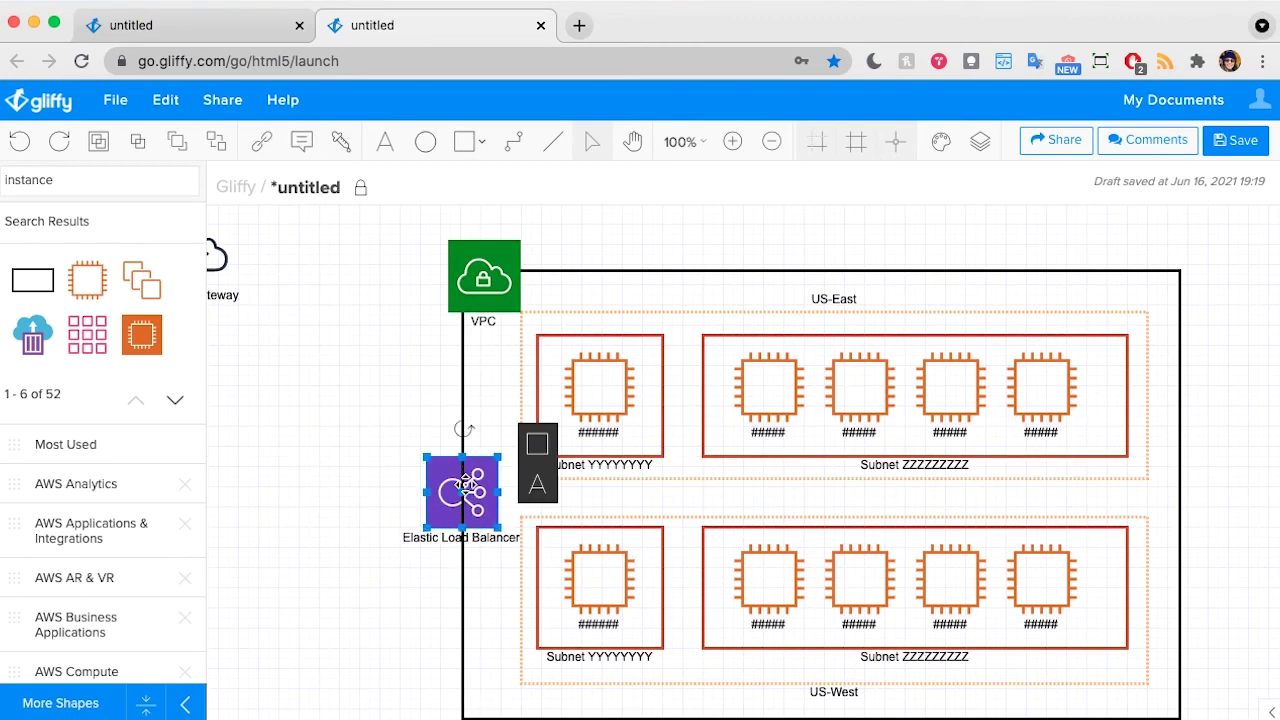
pyautogui.click(177, 143)
pyautogui.click(271, 516)
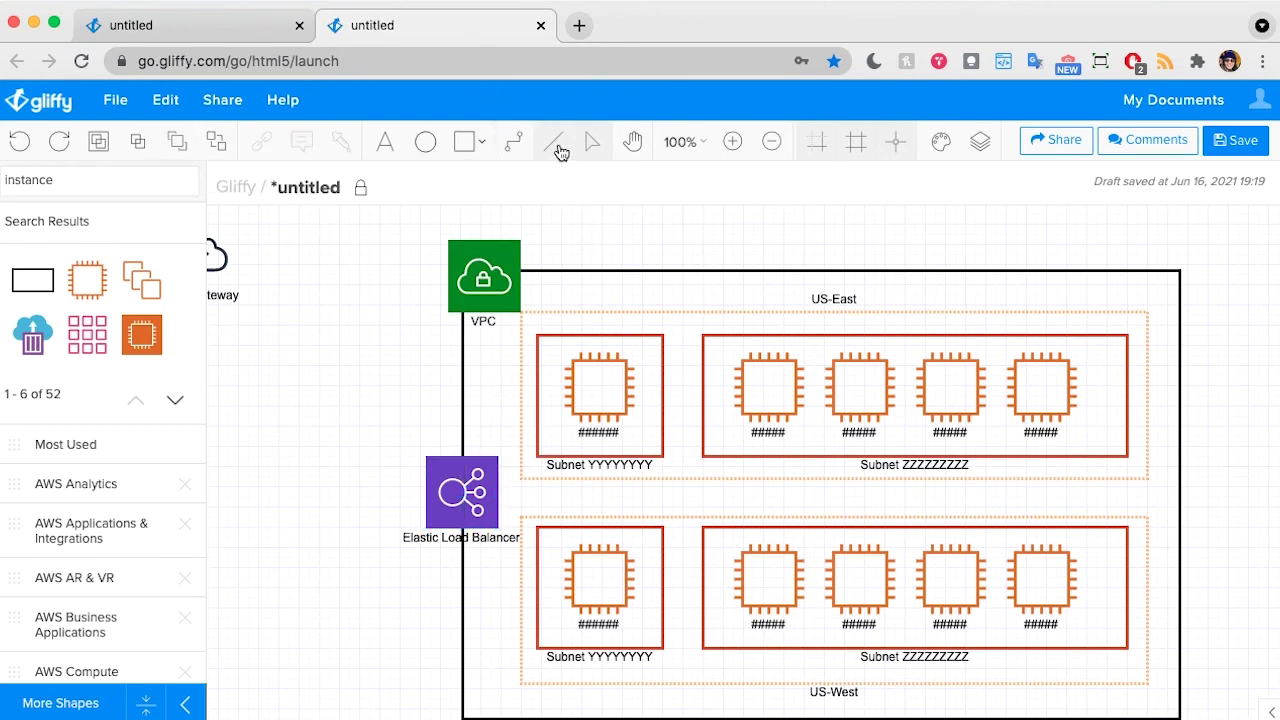
# Draw arrowed connectors from the load balancer to the upper and lower large subnets.
pyautogui.click(515, 148)
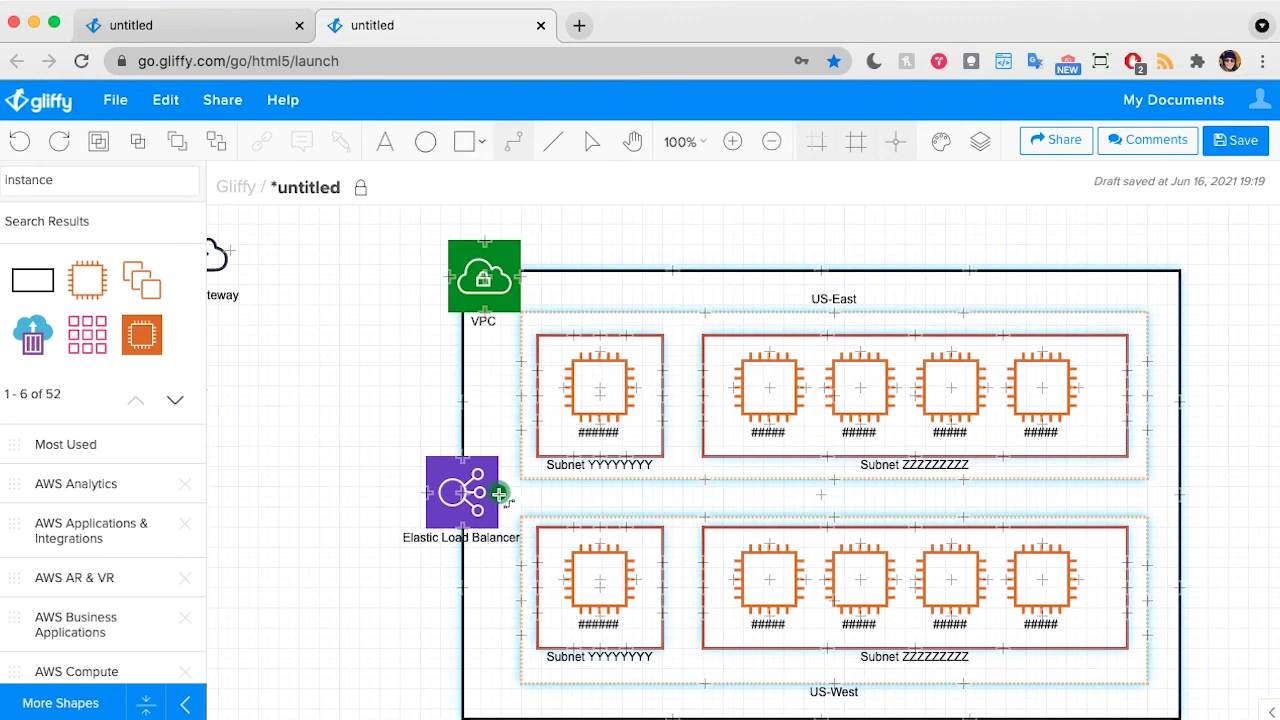
pyautogui.moveTo(498, 492); pyautogui.dragTo(828, 459)
pyautogui.click(865, 440)
pyautogui.click(975, 447)
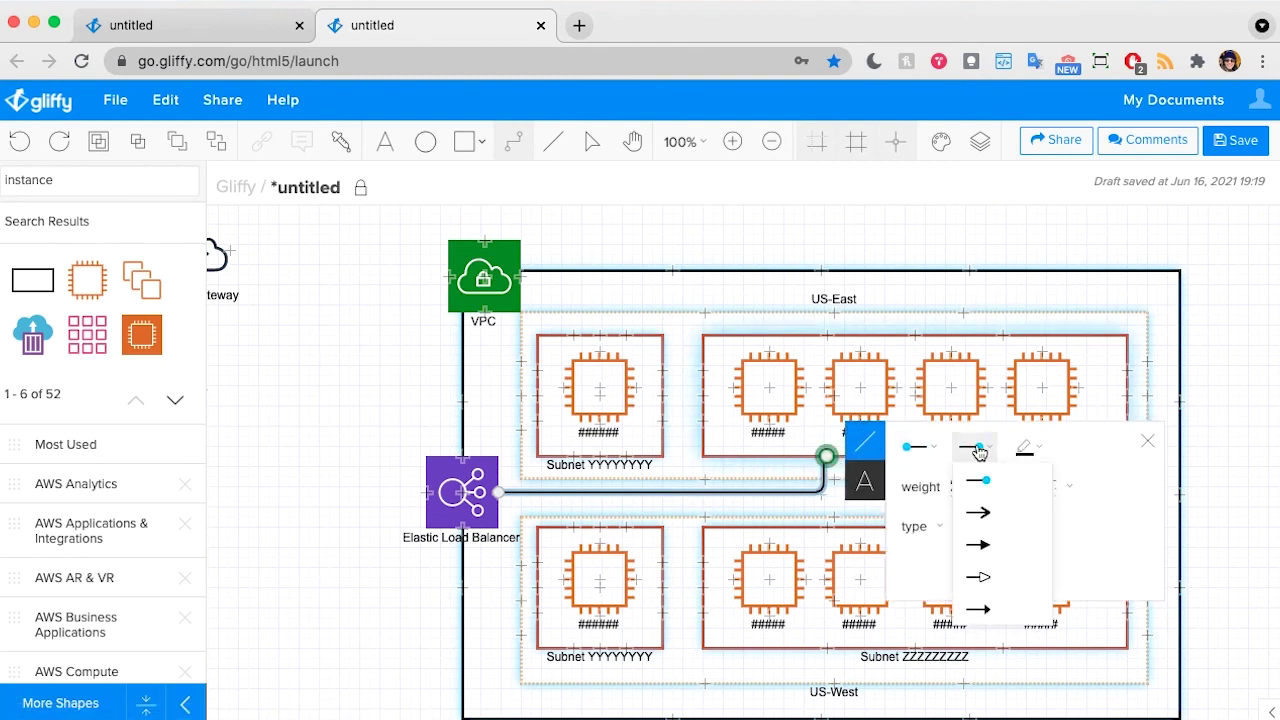
pyautogui.click(983, 515)
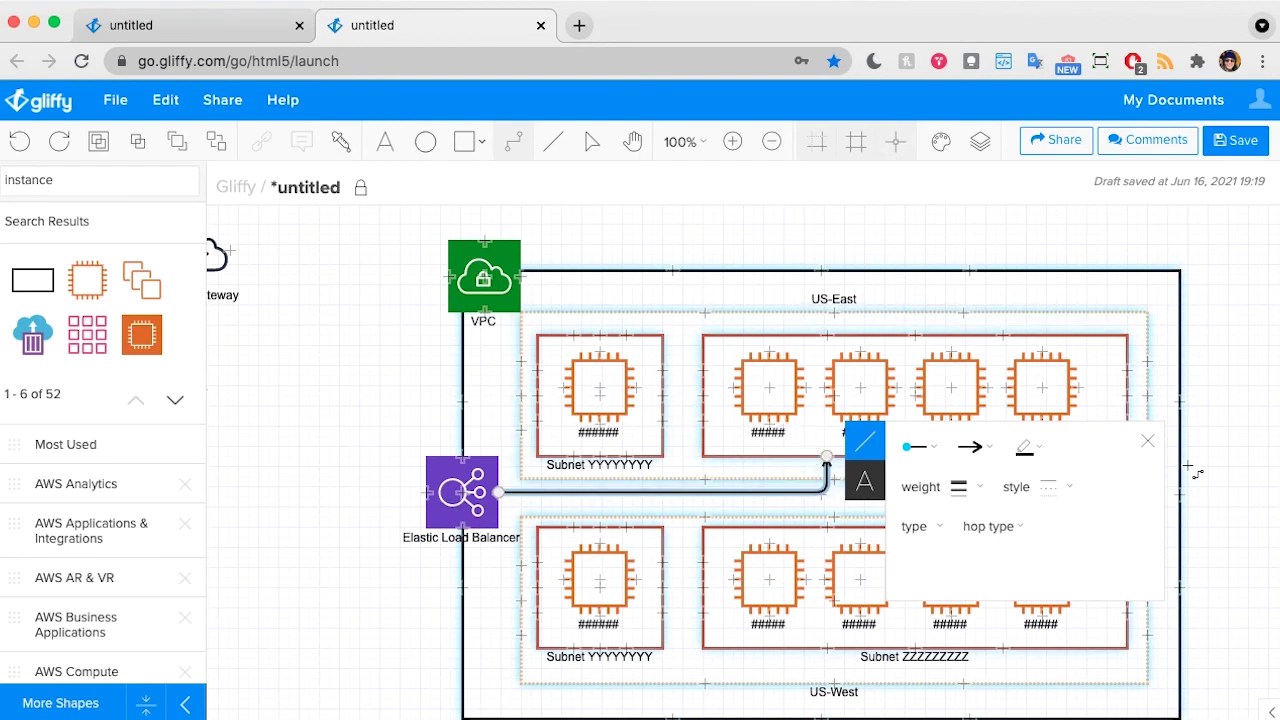
pyautogui.click(592, 143)
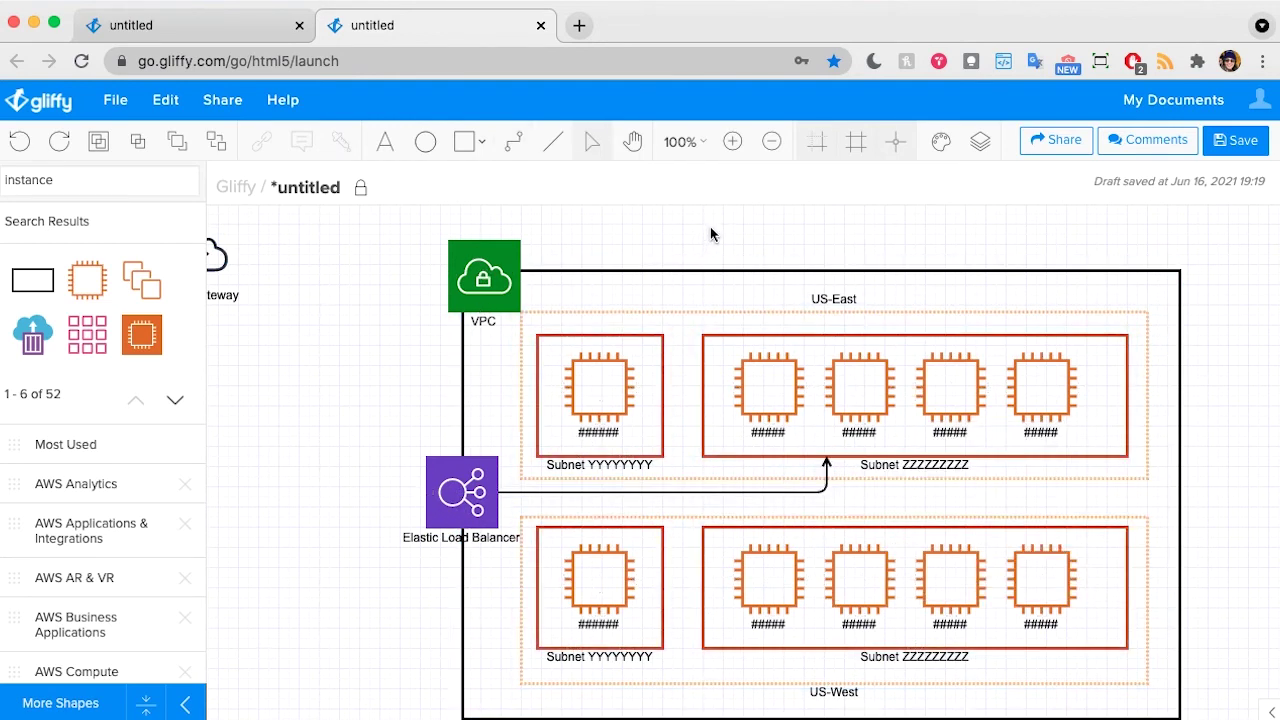
pyautogui.click(513, 142)
pyautogui.moveTo(498, 495); pyautogui.dragTo(828, 529)
pyautogui.click(591, 143)
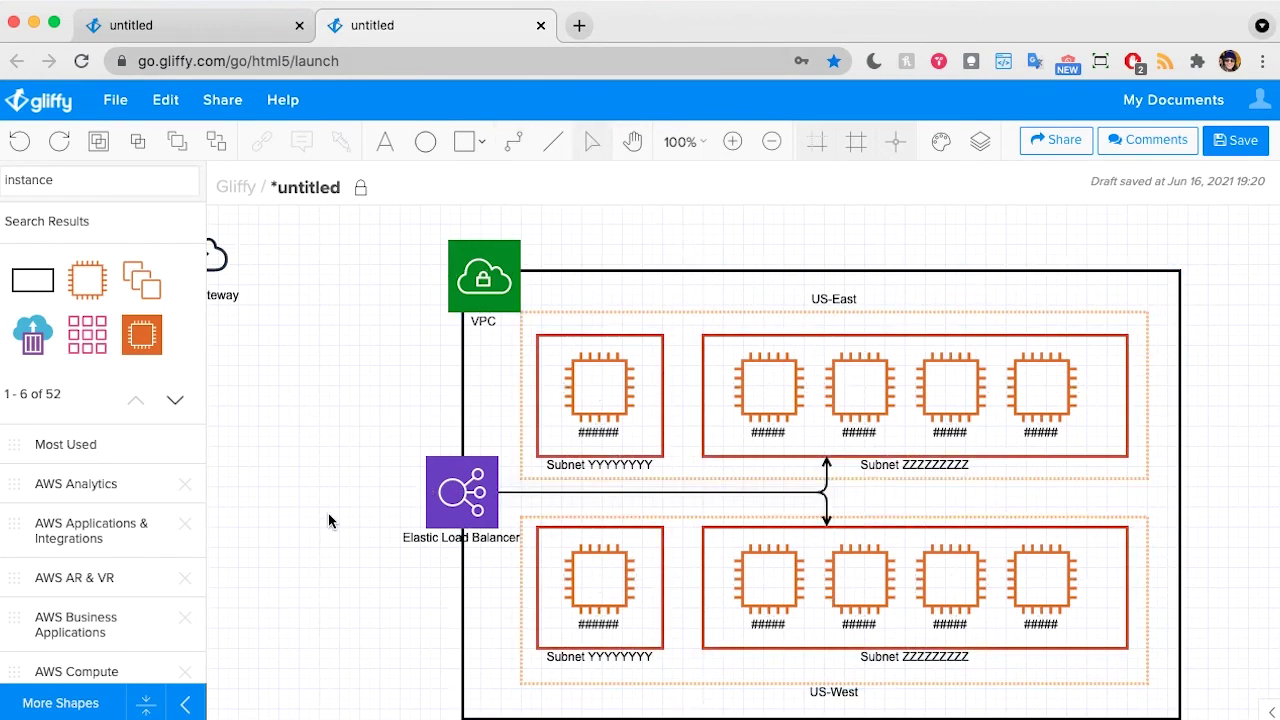
# Move the S3 Bucket beside the VPC box.
pyautogui.hscroll(-5, 418, 605)
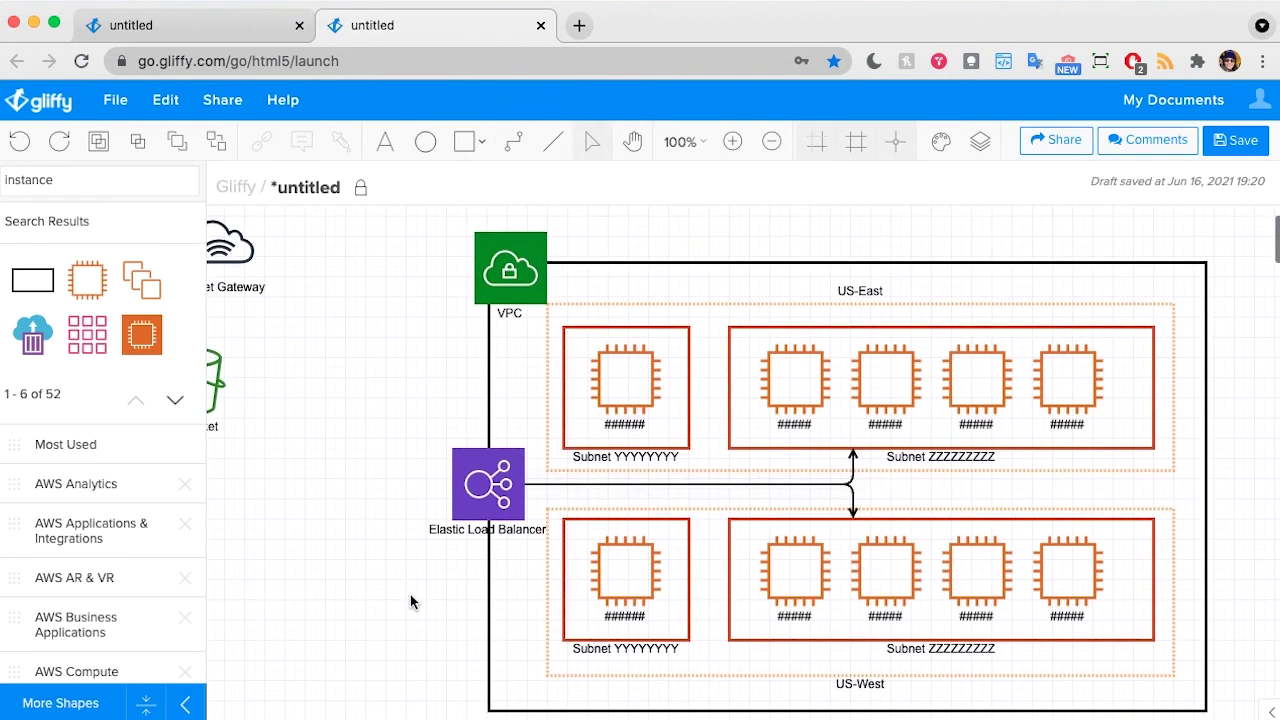
pyautogui.hscroll(-2, 378, 600)
pyautogui.click(300, 400)
pyautogui.moveTo(300, 400); pyautogui.dragTo(545, 390)
# Nudge the S3 Bucket slightly upward.
pyautogui.click(378, 416)
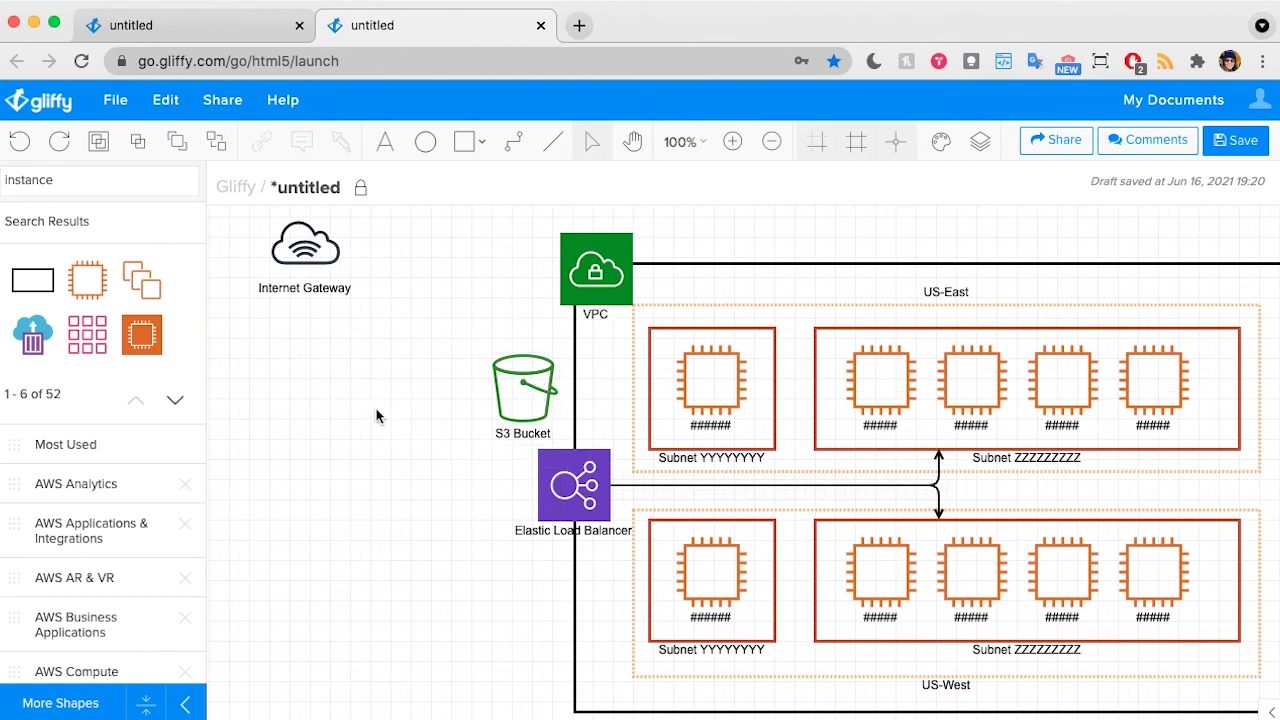
pyautogui.click(532, 384)
pyautogui.moveTo(532, 384); pyautogui.dragTo(528, 376)
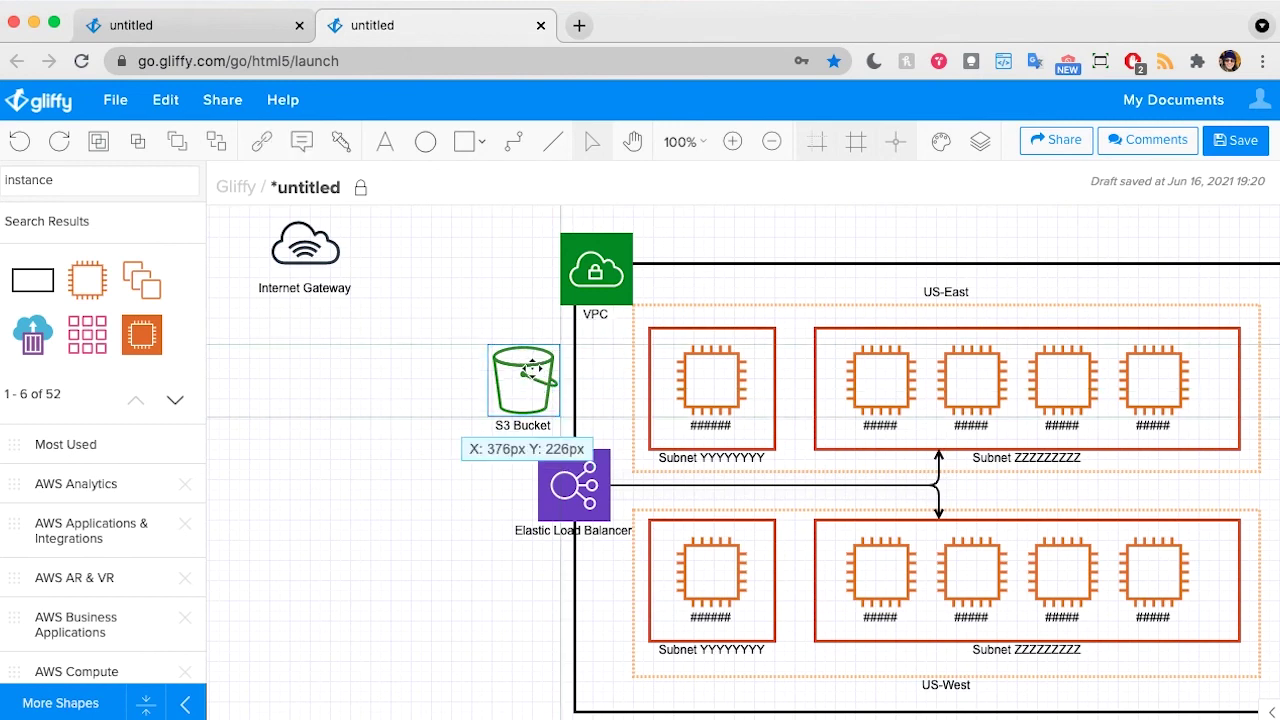
pyautogui.click(390, 428)
# Connect the S3 Bucket to the Subnet YYYYYYYY instance with arrowheads at both ends.
pyautogui.click(513, 141)
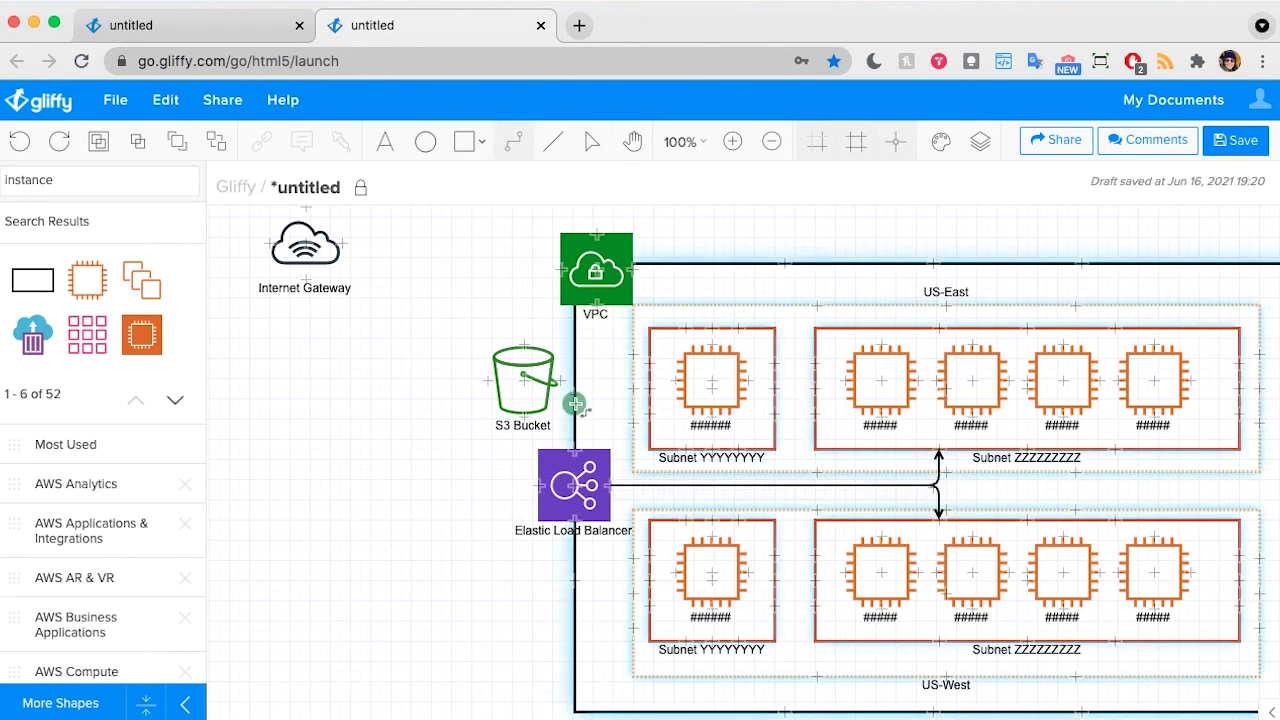
pyautogui.moveTo(548, 379); pyautogui.dragTo(676, 382)
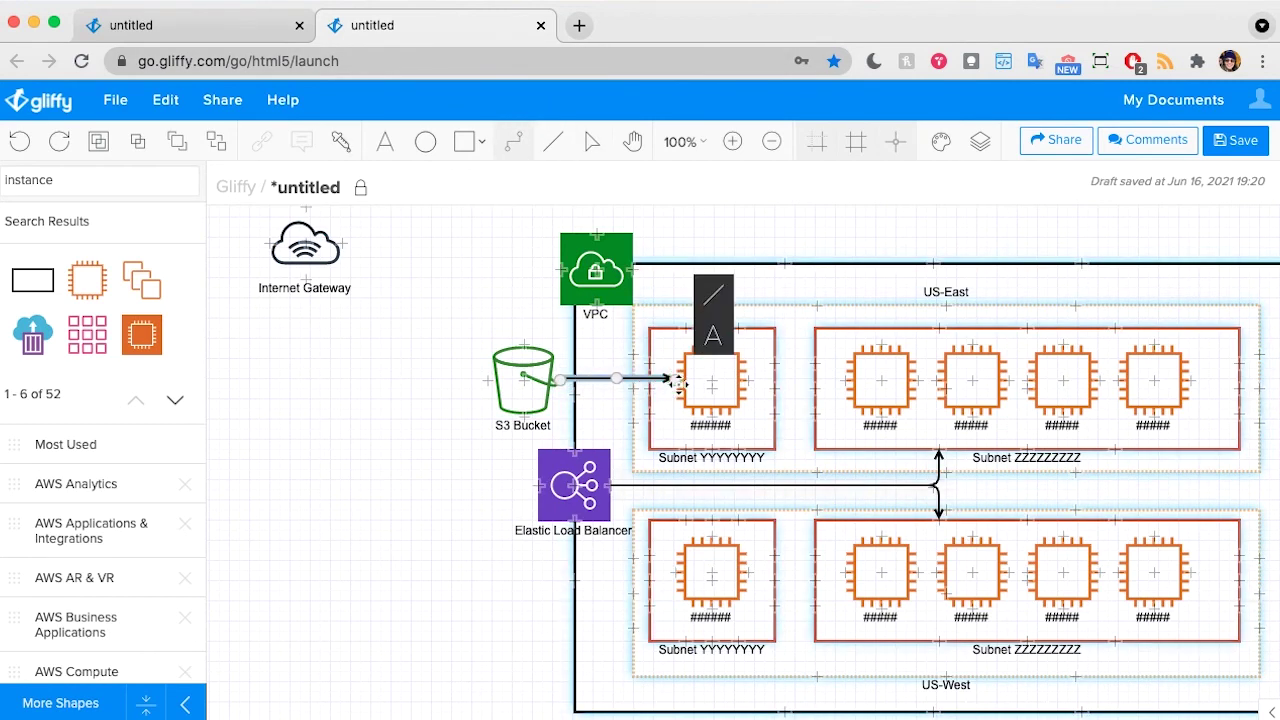
pyautogui.click(713, 294)
pyautogui.click(763, 300)
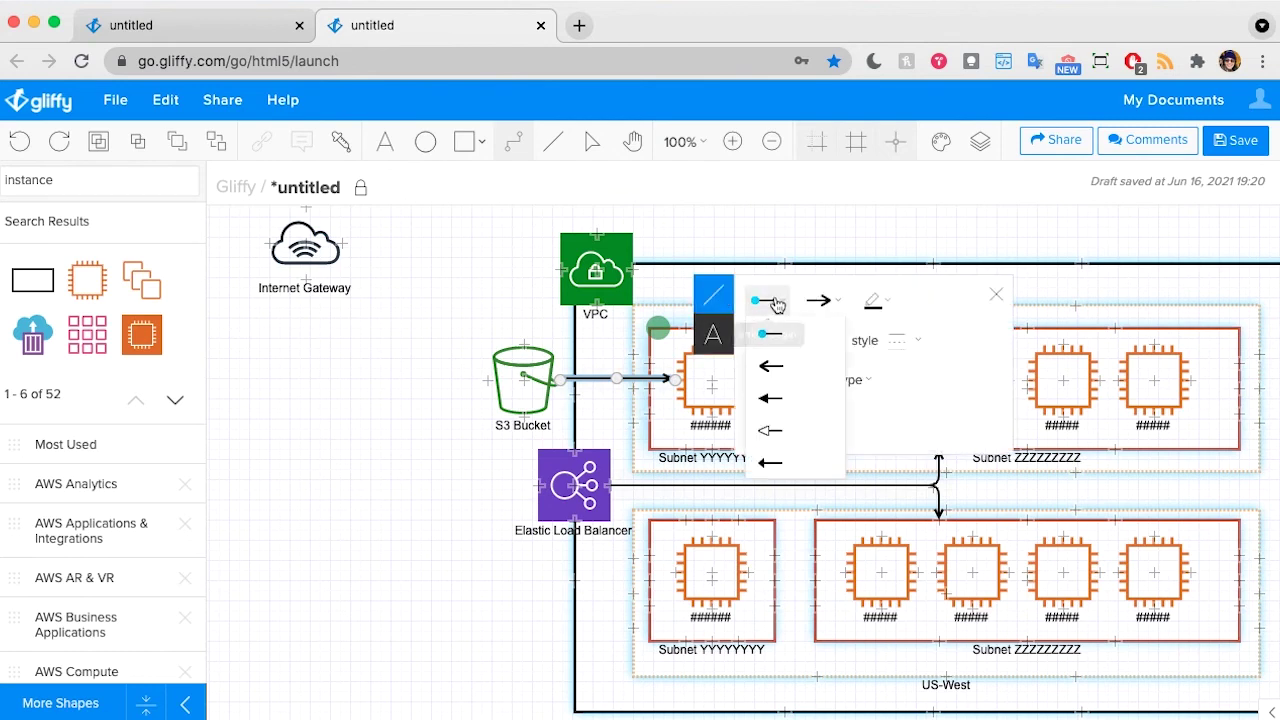
pyautogui.click(775, 372)
pyautogui.click(367, 453)
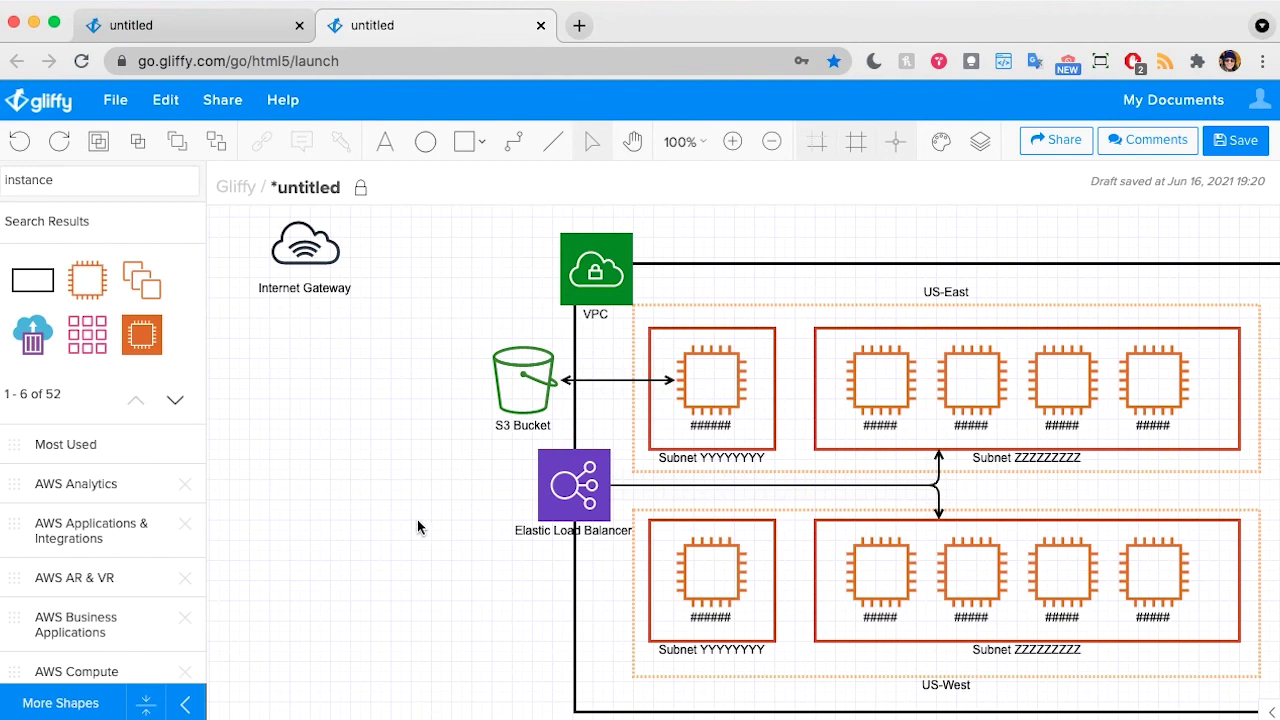
pyautogui.hscroll(5, 417, 521)
pyautogui.scroll(-1, 417, 521)
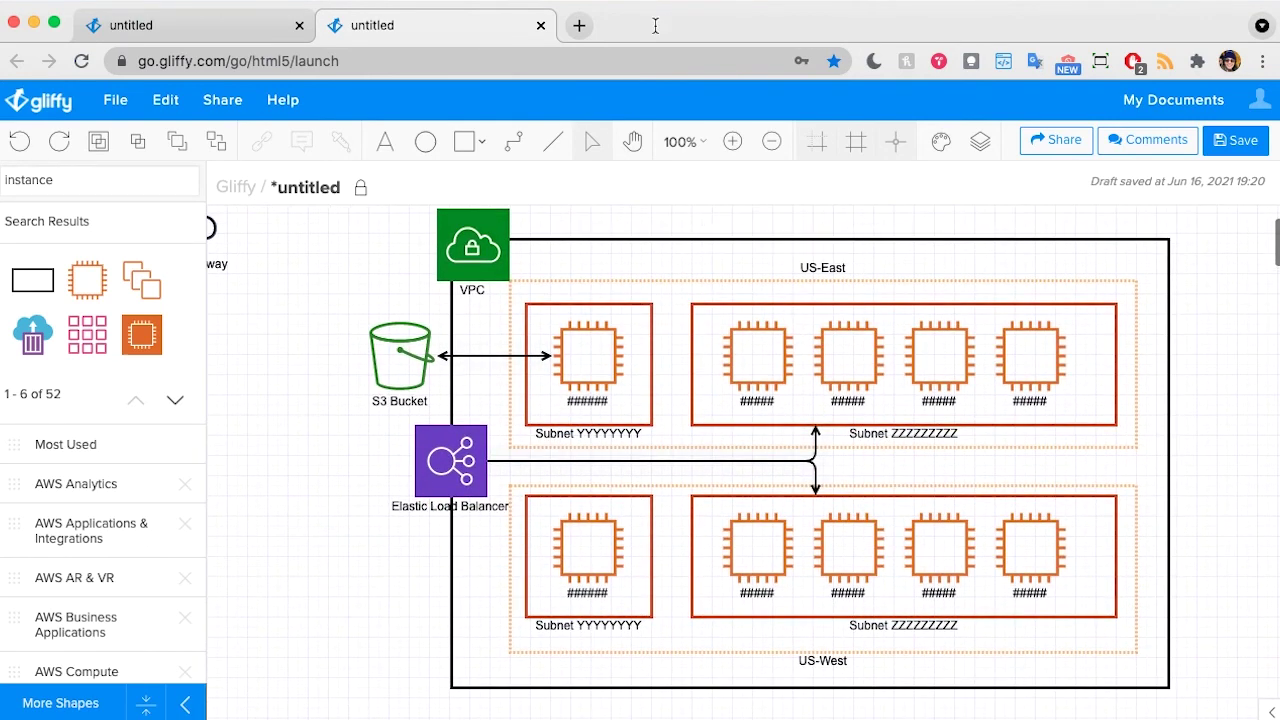
# Zoom out to 75% and draw a large rectangle around the whole diagram.
pyautogui.click(700, 142)
pyautogui.click(686, 335)
pyautogui.click(463, 141)
pyautogui.moveTo(449, 235); pyautogui.dragTo(1134, 640)
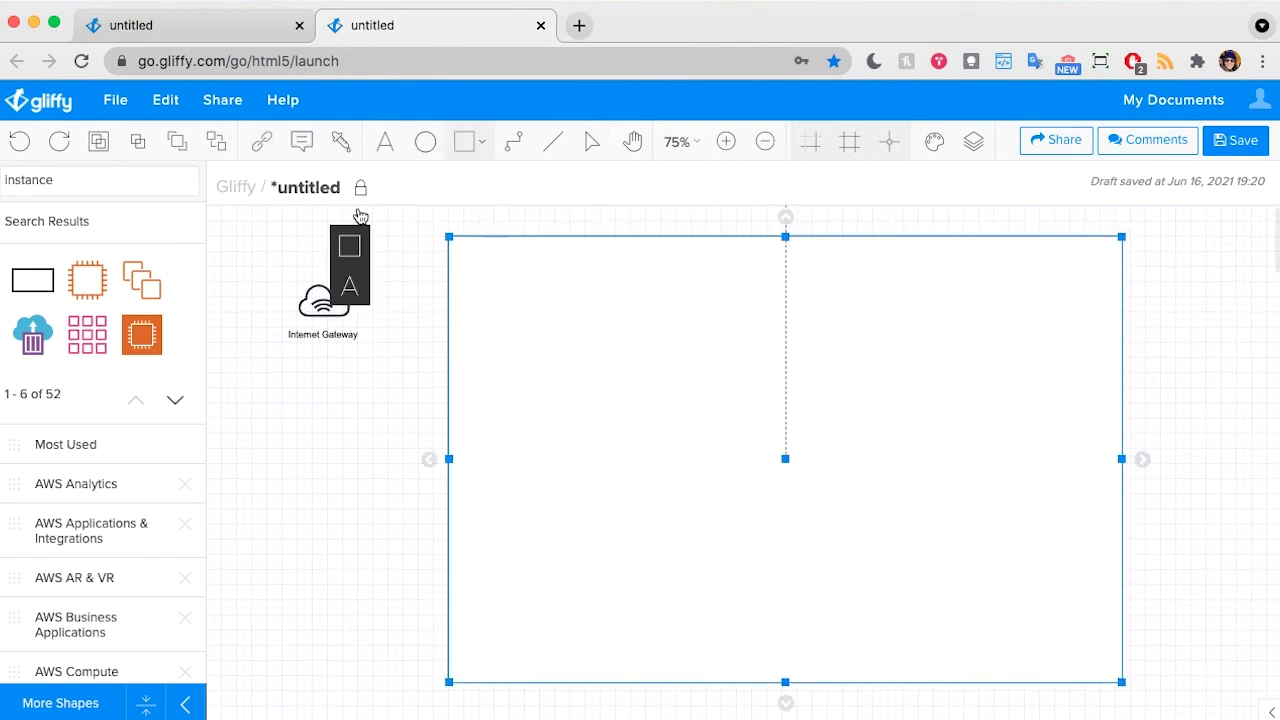
# Give the outer rectangle no fill and a 3px border.
pyautogui.click(350, 245)
pyautogui.click(94, 259)
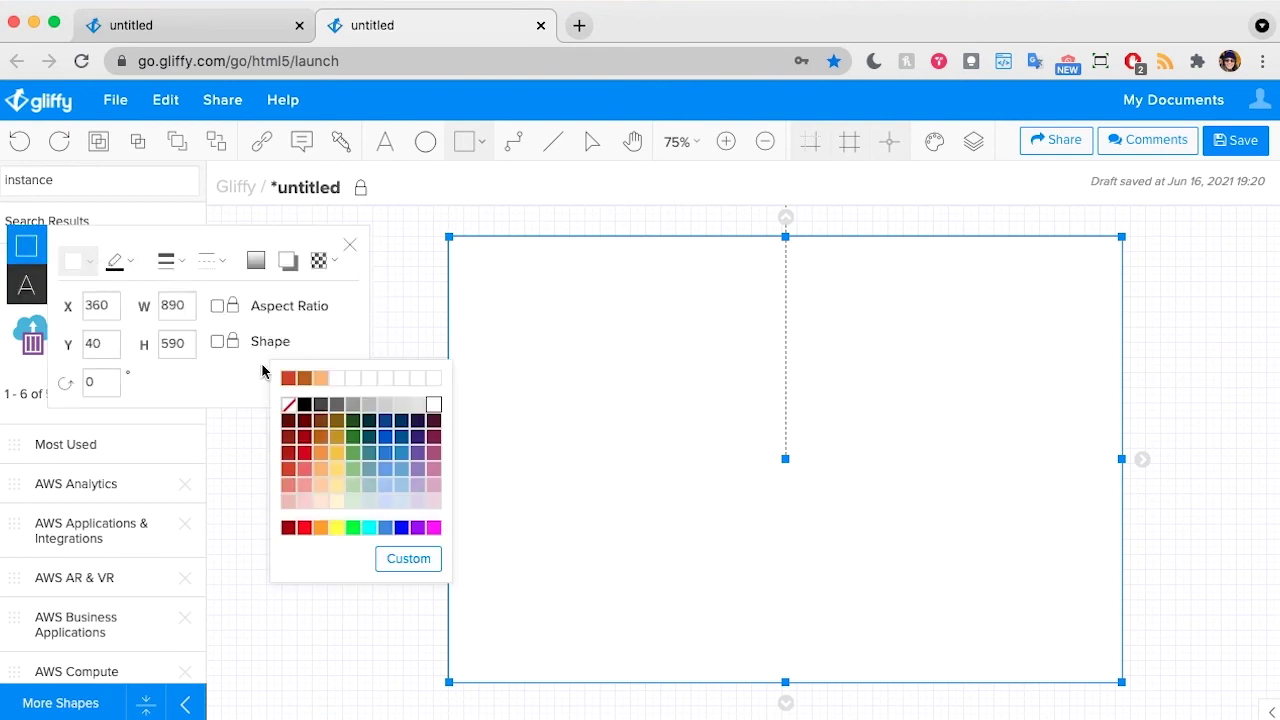
pyautogui.click(288, 404)
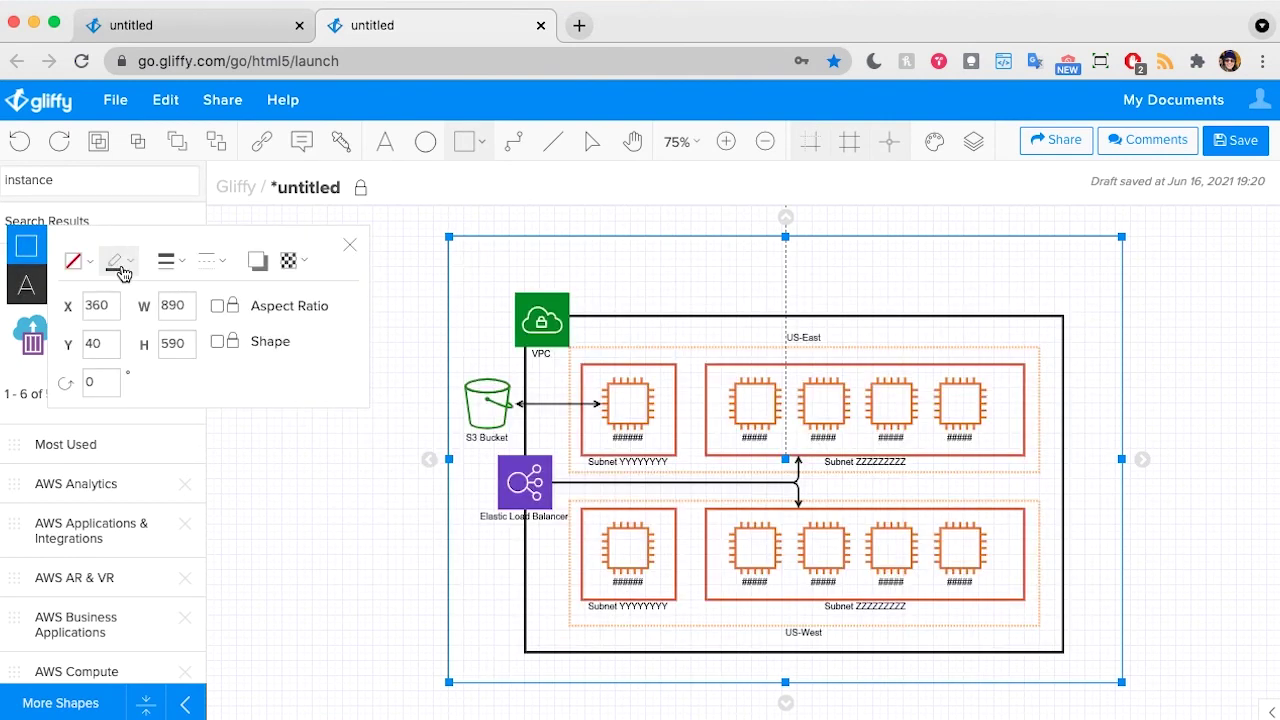
pyautogui.click(168, 260)
pyautogui.click(210, 390)
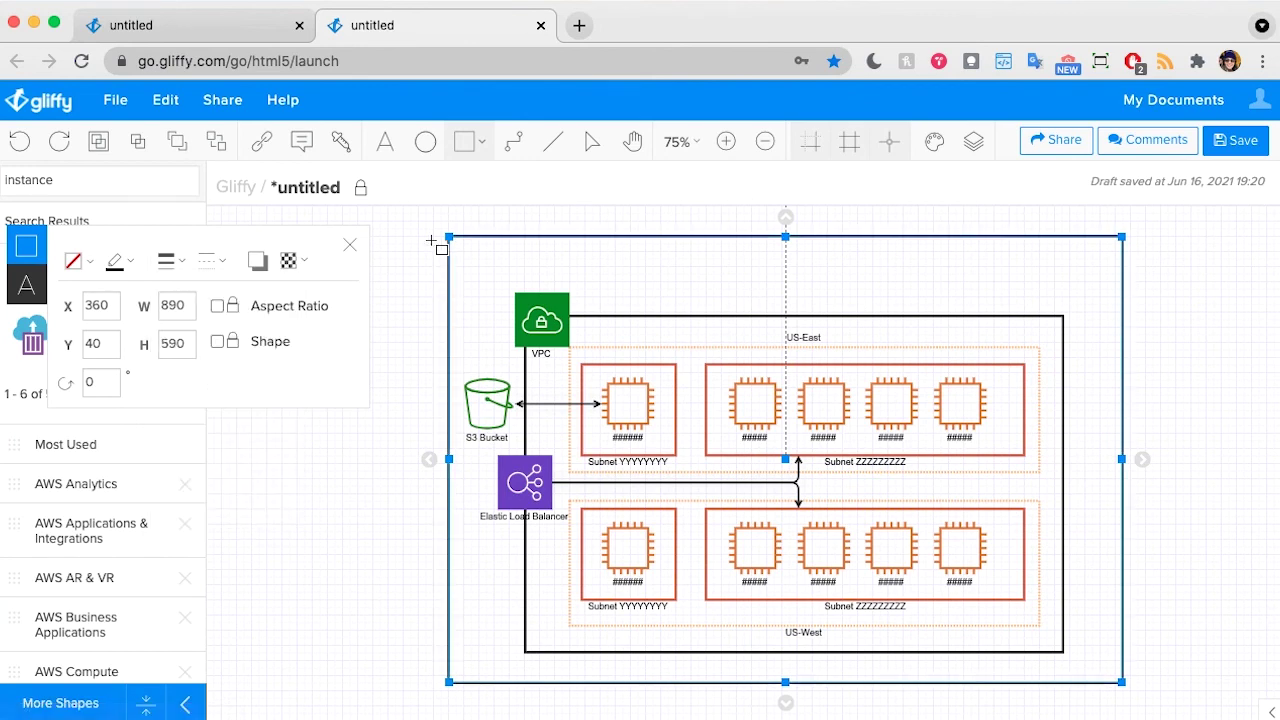
pyautogui.click(594, 145)
# Move the Internet Gateway down to the left of the outer box and lower the box's top edge.
pyautogui.moveTo(305, 318); pyautogui.dragTo(376, 481)
pyautogui.click(376, 355)
pyautogui.click(771, 237)
pyautogui.moveTo(786, 236); pyautogui.dragTo(786, 263)
pyautogui.click(709, 228)
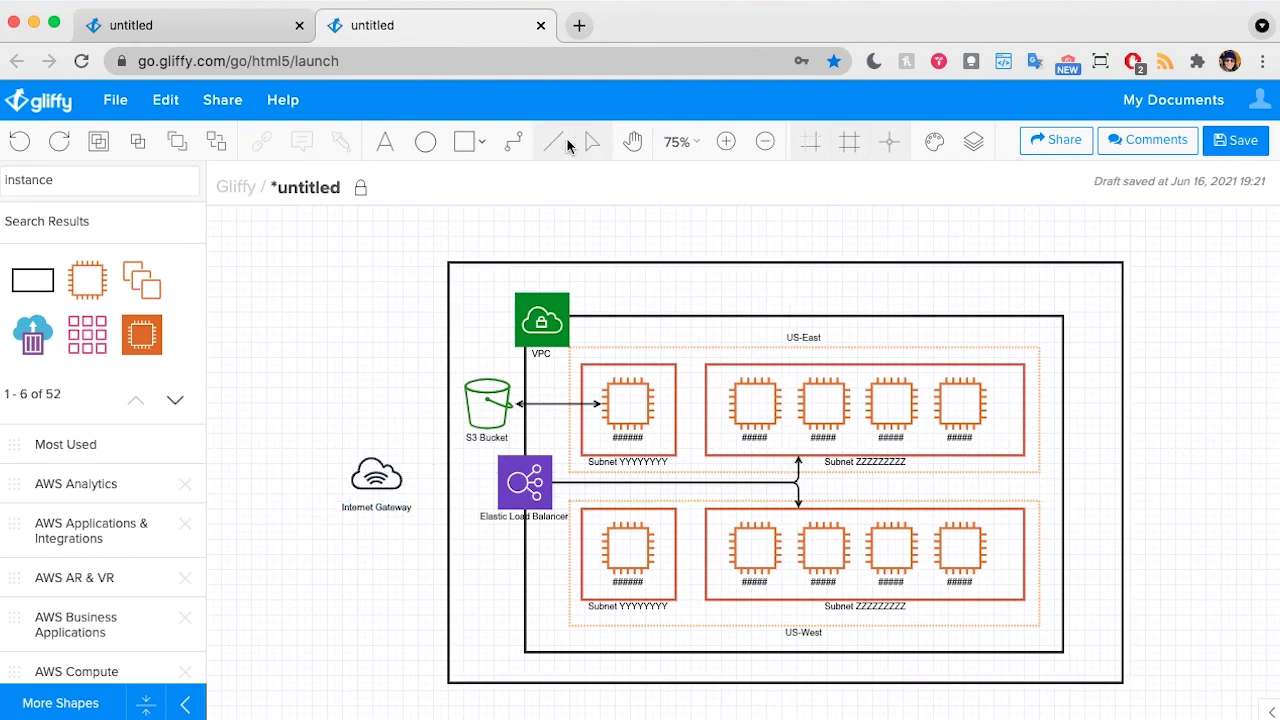
# Draw a connector from the Internet Gateway to the outer box's left edge.
pyautogui.click(513, 141)
pyautogui.moveTo(405, 474); pyautogui.dragTo(449, 471)
pyautogui.click(591, 141)
# Change the Internet Gateway connector's start and end arrowheads to make it a plain line.
pyautogui.click(426, 471)
pyautogui.click(338, 389)
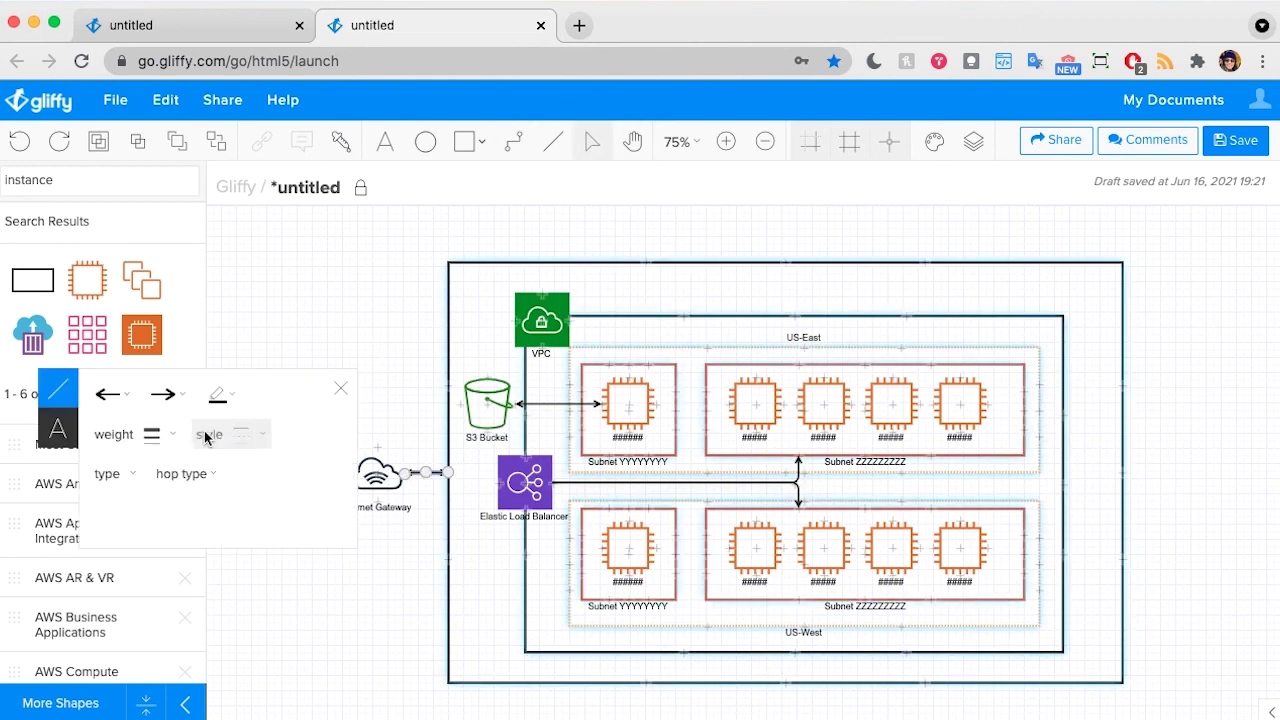
pyautogui.click(110, 393)
pyautogui.click(112, 423)
pyautogui.click(170, 393)
pyautogui.click(172, 423)
pyautogui.click(340, 352)
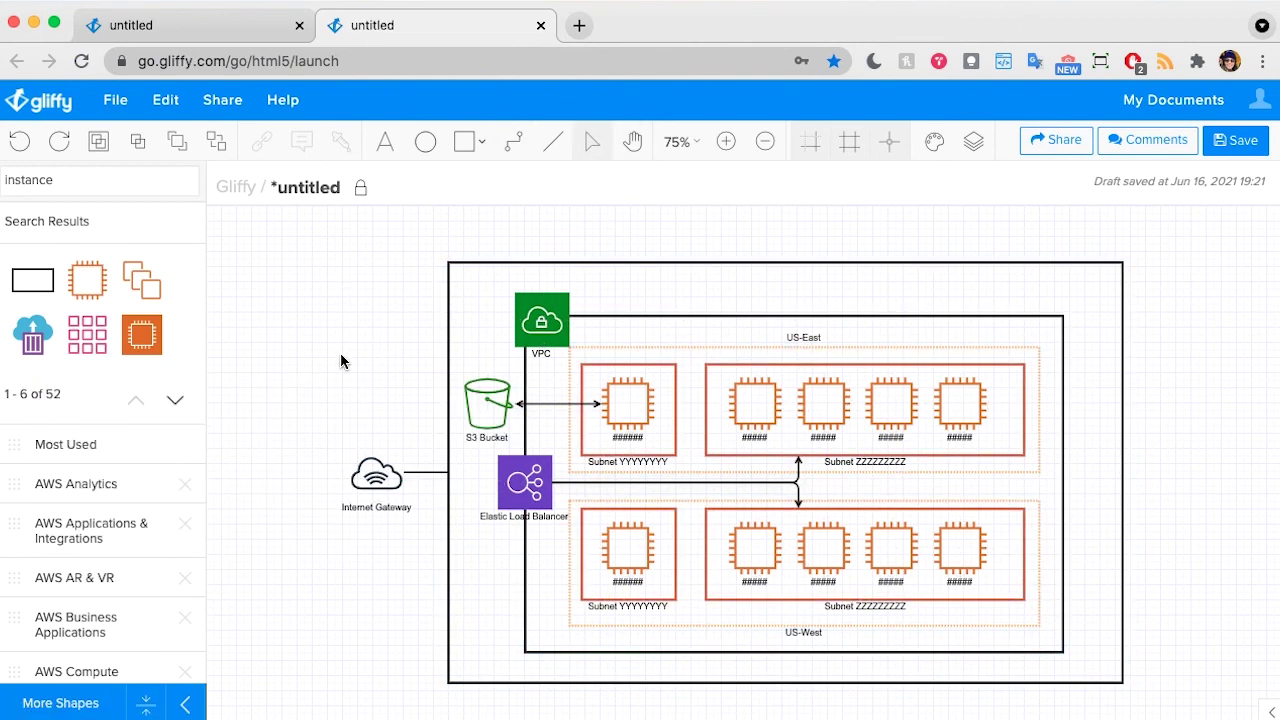
pyautogui.scroll(-1, 420, 557)
pyautogui.scroll(1, 420, 557)
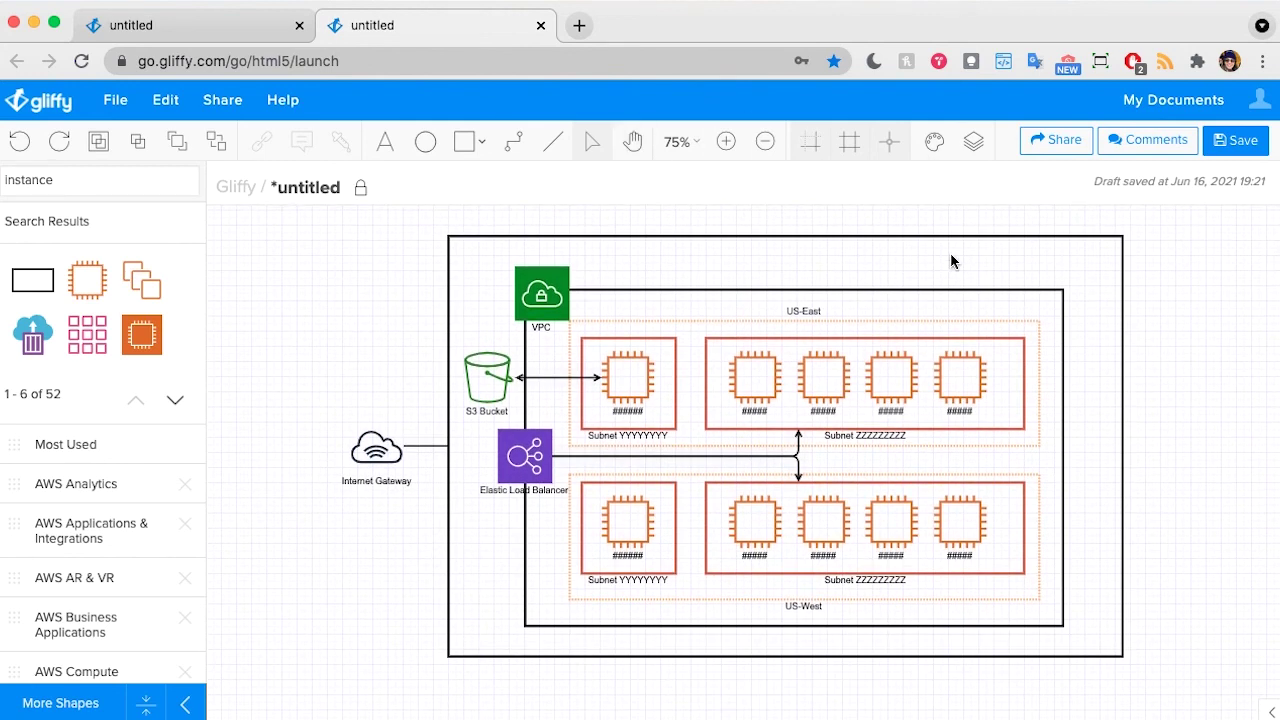
pyautogui.hscroll(1, 988, 365)
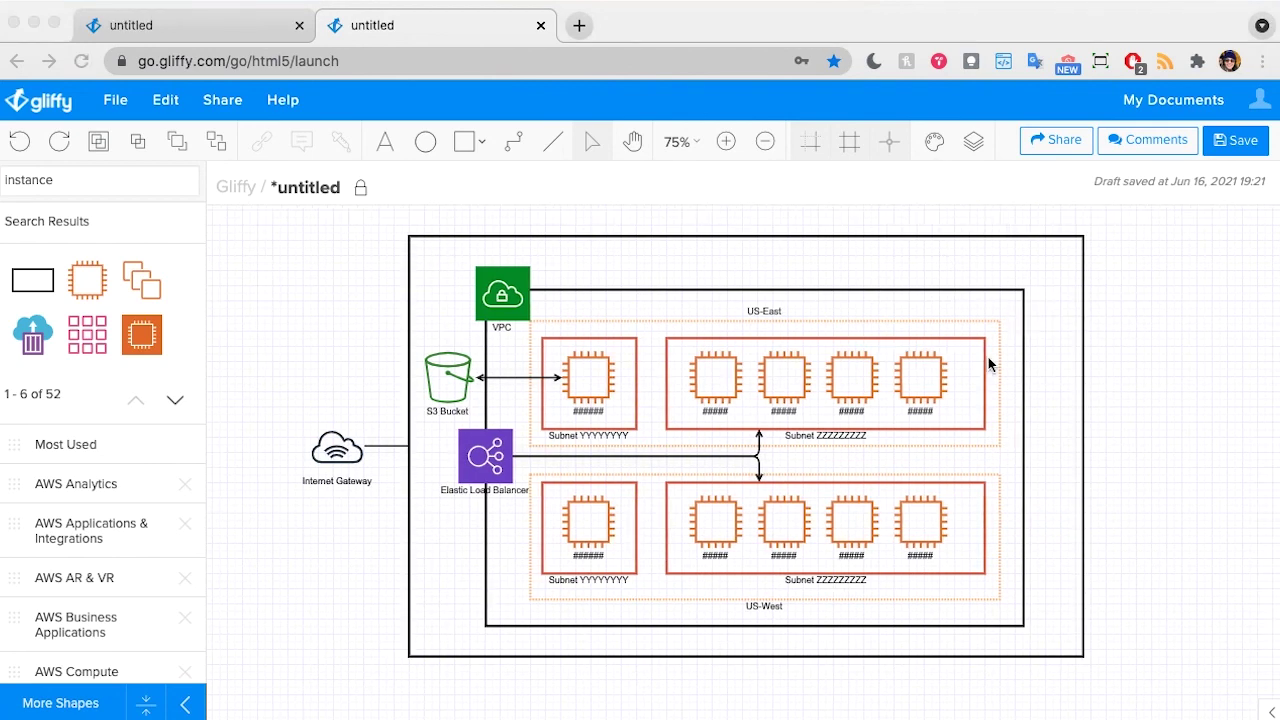